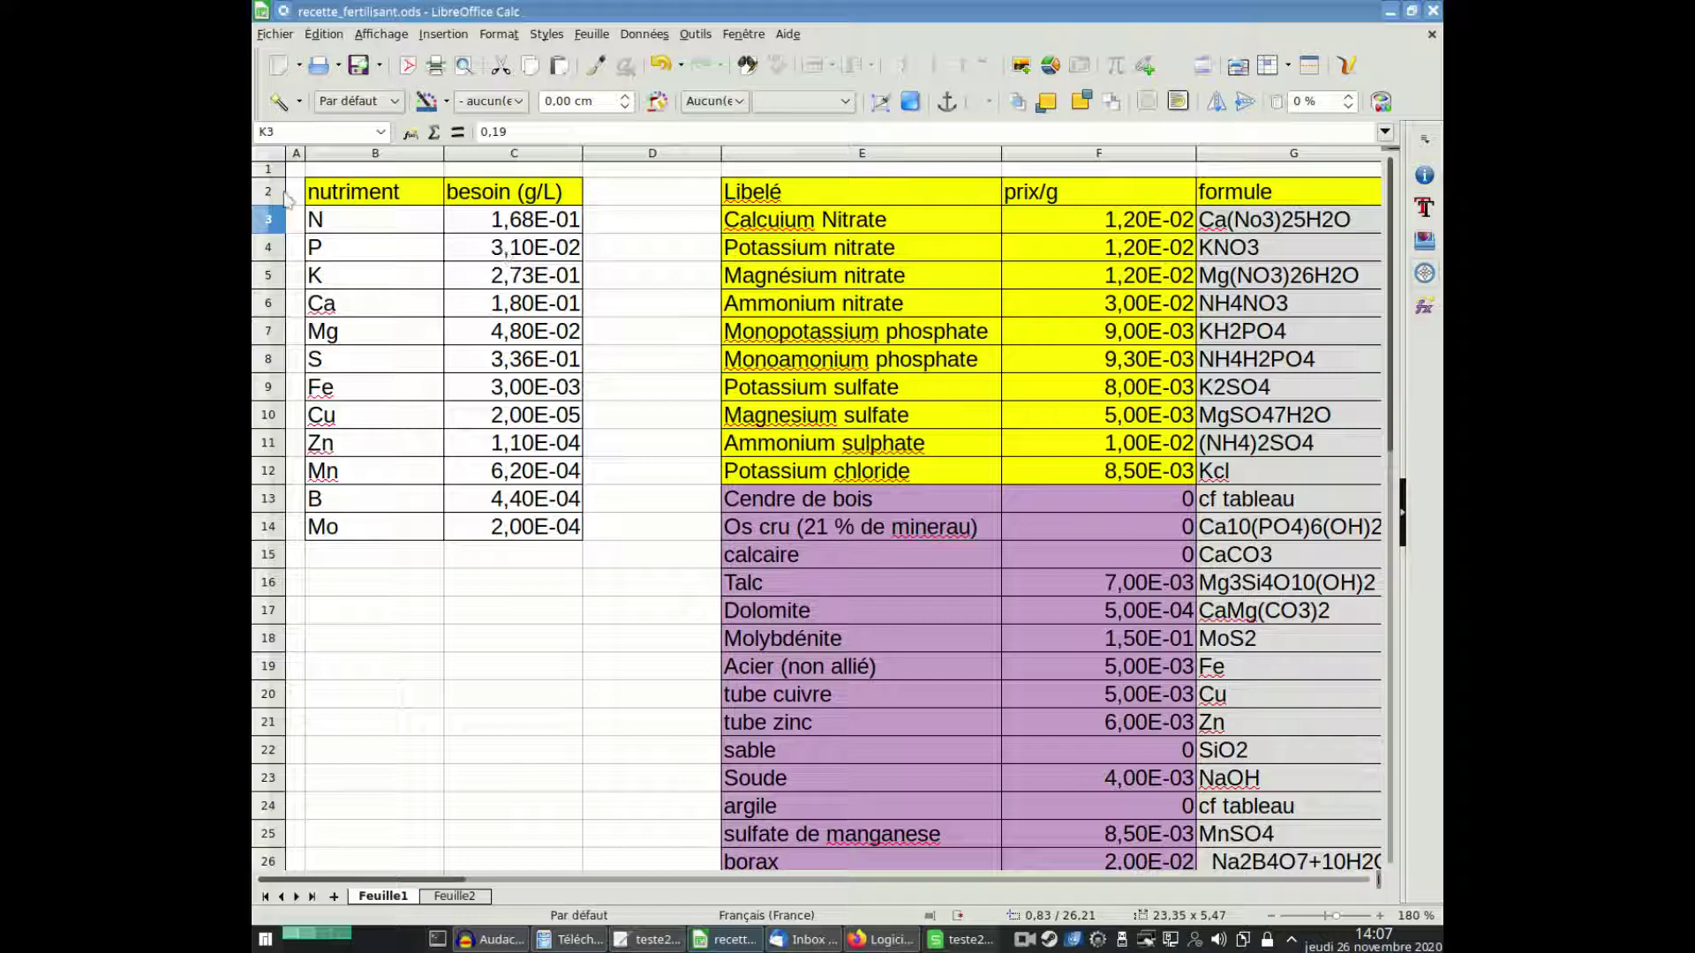
# Highlight the S, Ca, K and N rows with their requirements in the nutrient table.
pyautogui.scroll(3, 295, 181)
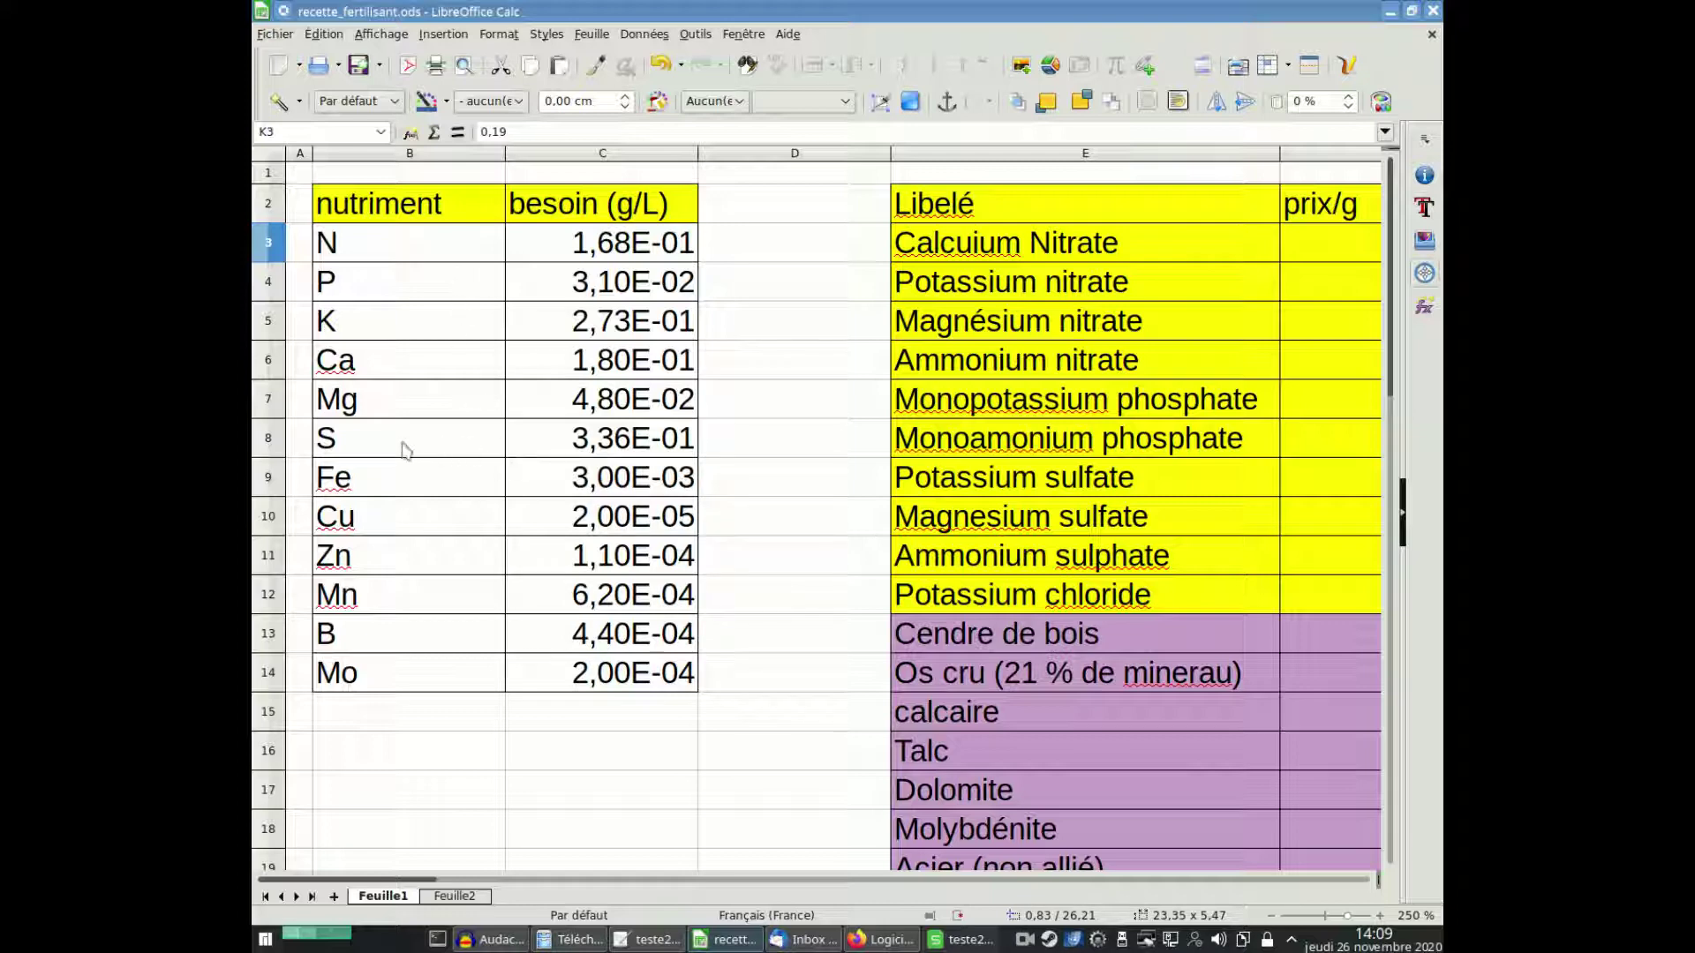
pyautogui.moveTo(405, 446); pyautogui.dragTo(556, 452)
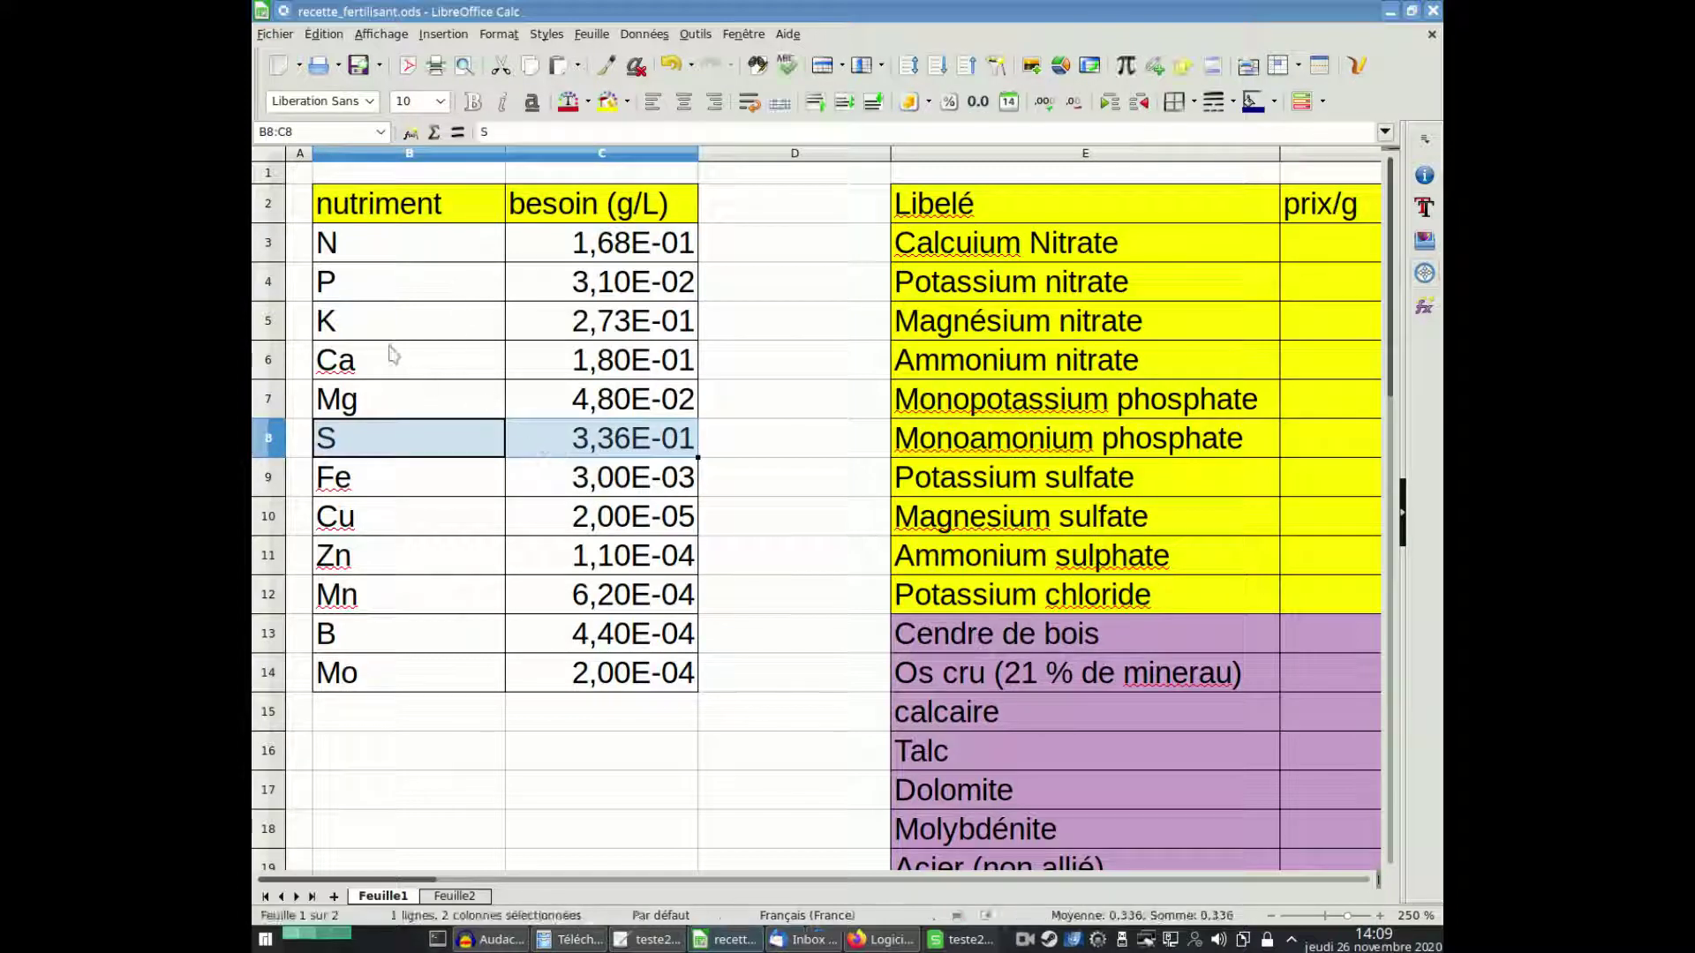
pyautogui.moveTo(389, 353); pyautogui.dragTo(572, 370)
pyautogui.moveTo(452, 323); pyautogui.dragTo(549, 322)
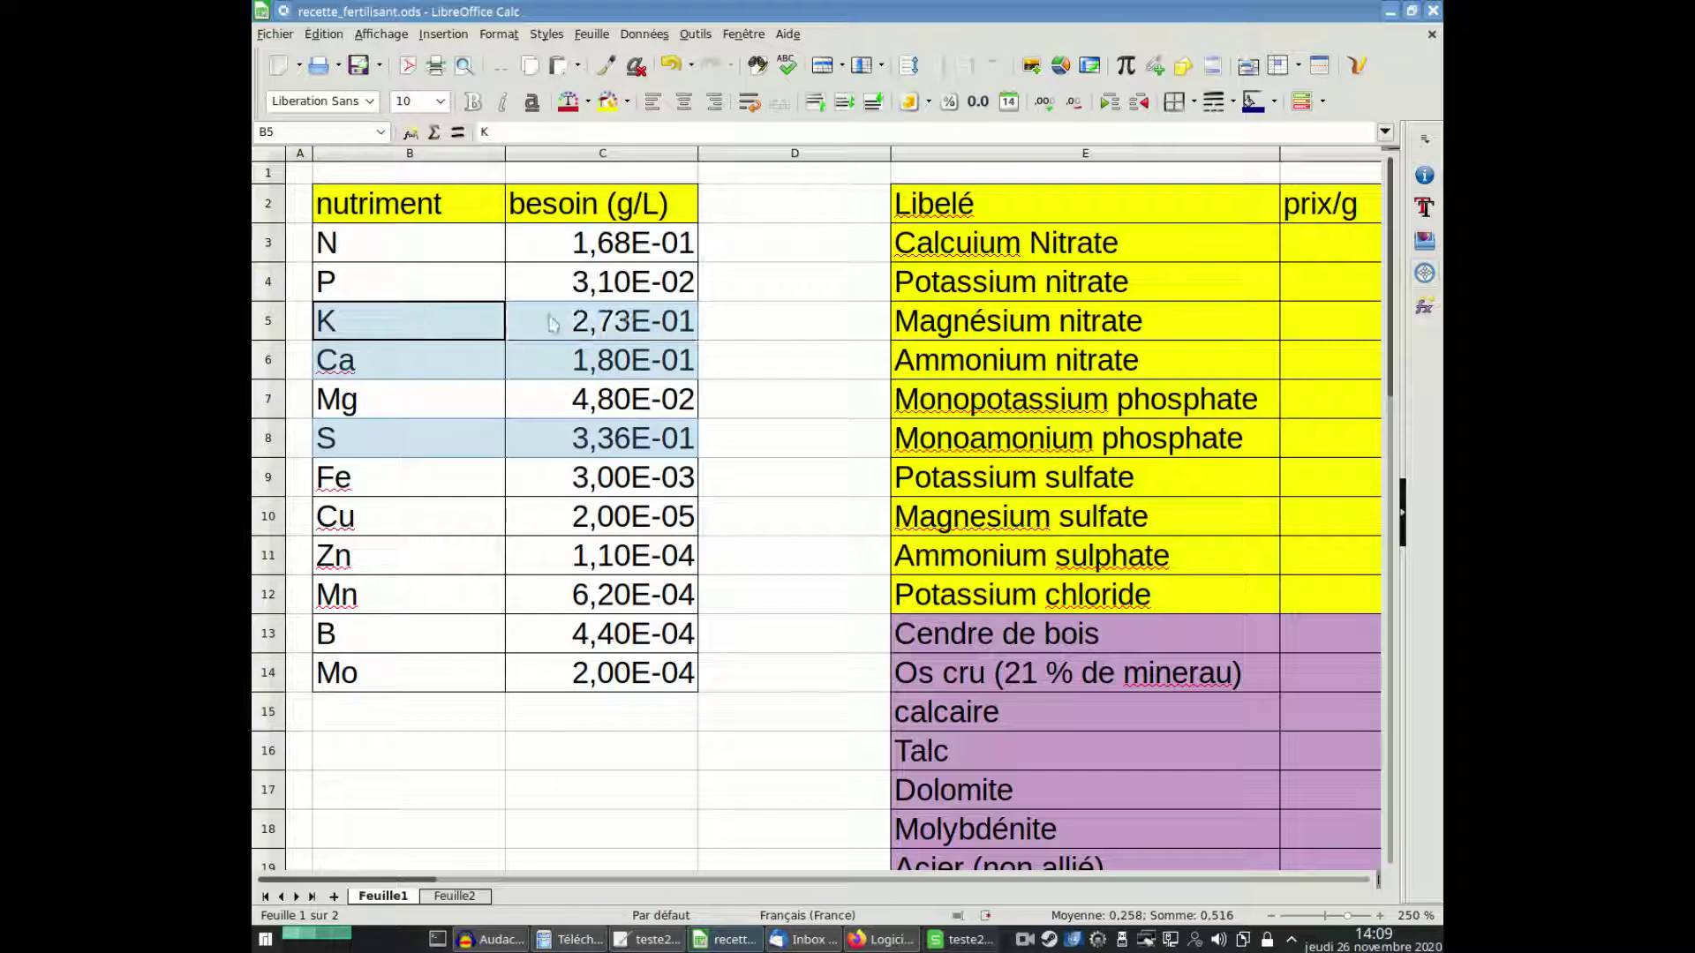
pyautogui.moveTo(410, 237); pyautogui.dragTo(533, 250)
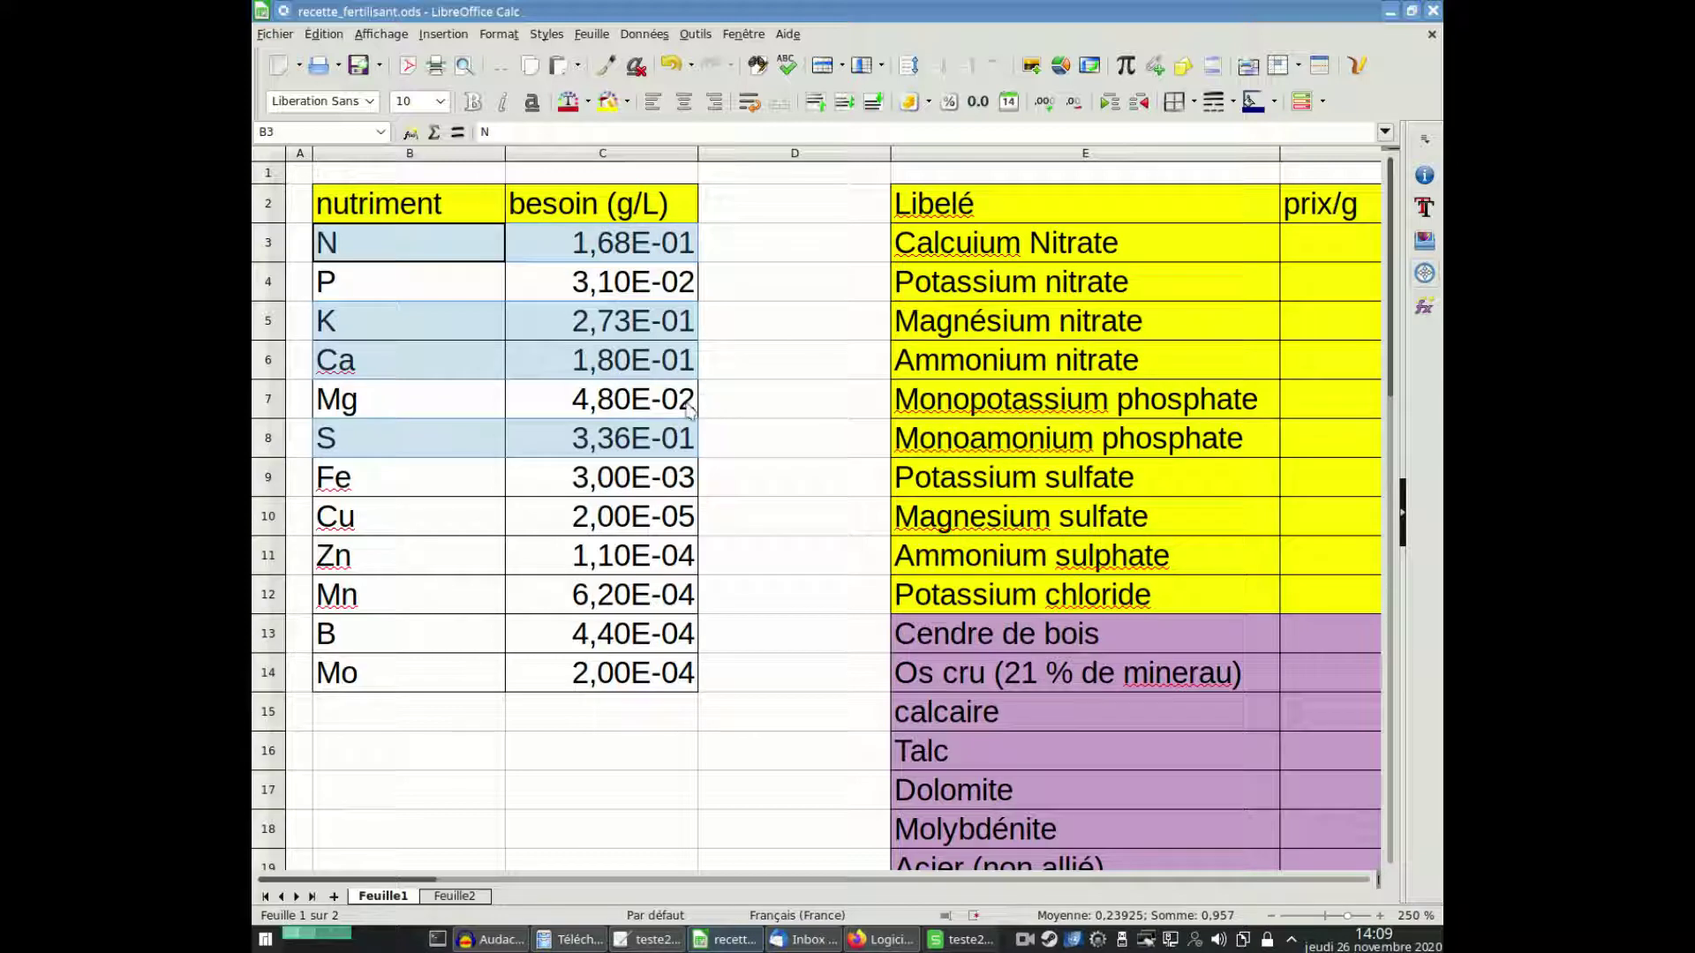
# Highlight the P and Mg requirement rows and the trace element rows from Fe to Mo, ending with the highlight cleared.
pyautogui.moveTo(428, 279); pyautogui.dragTo(596, 281)
pyautogui.moveTo(394, 402); pyautogui.dragTo(640, 402)
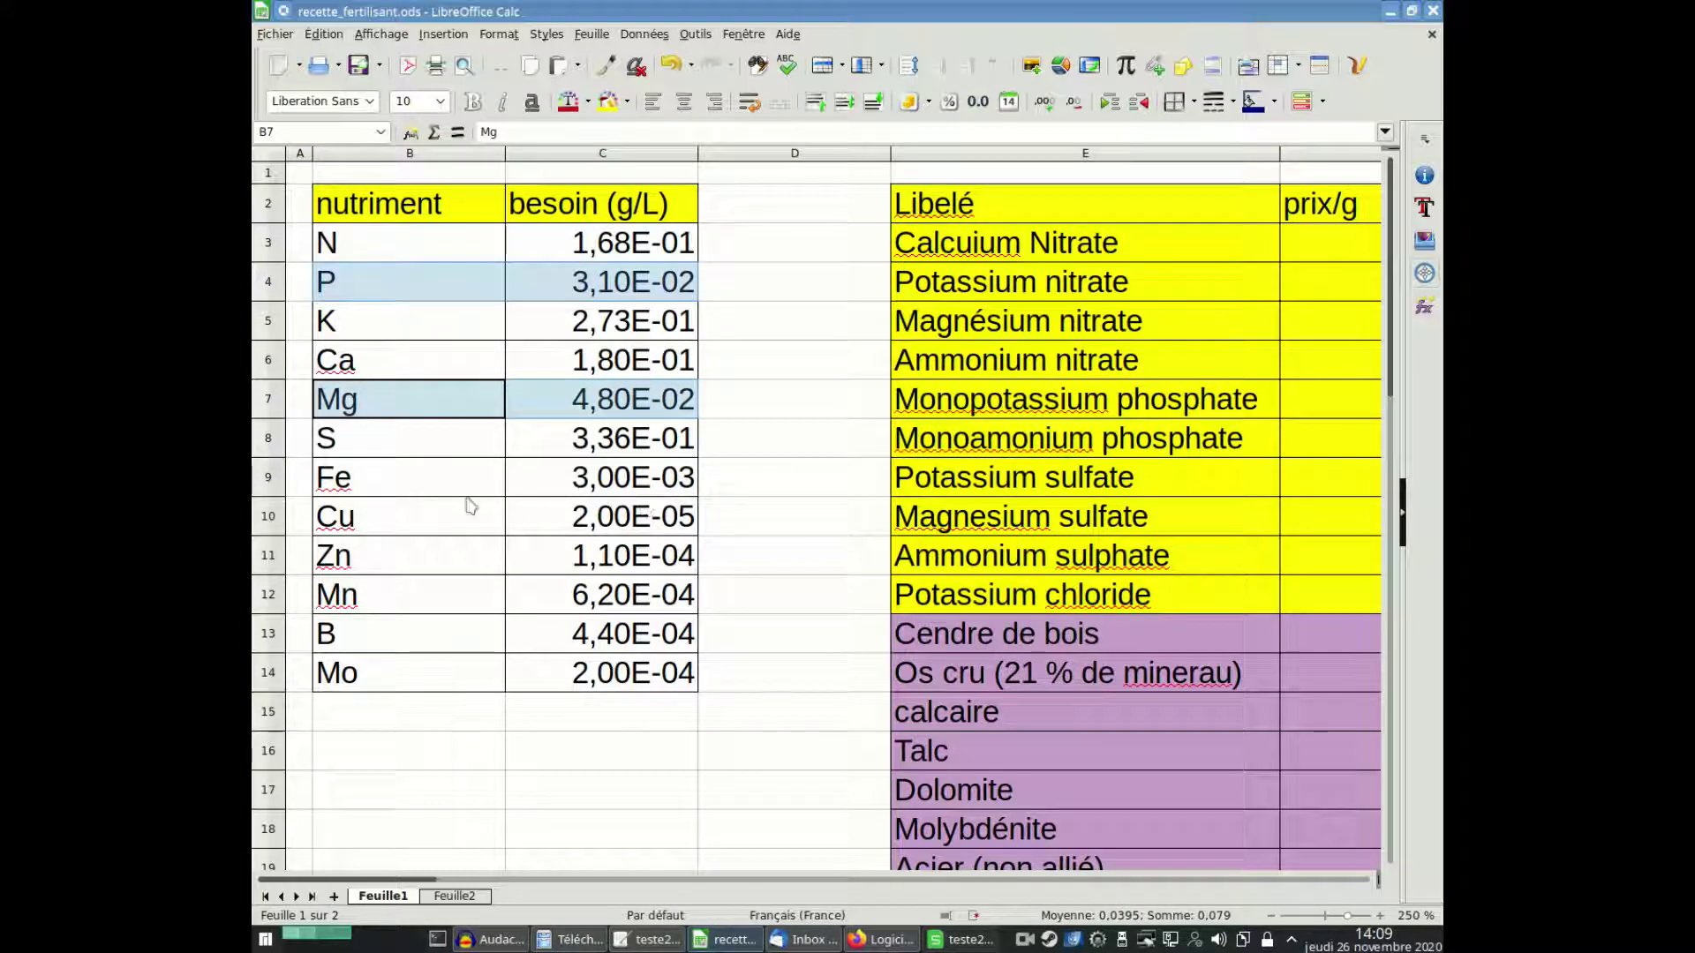
pyautogui.moveTo(386, 482); pyautogui.dragTo(614, 678)
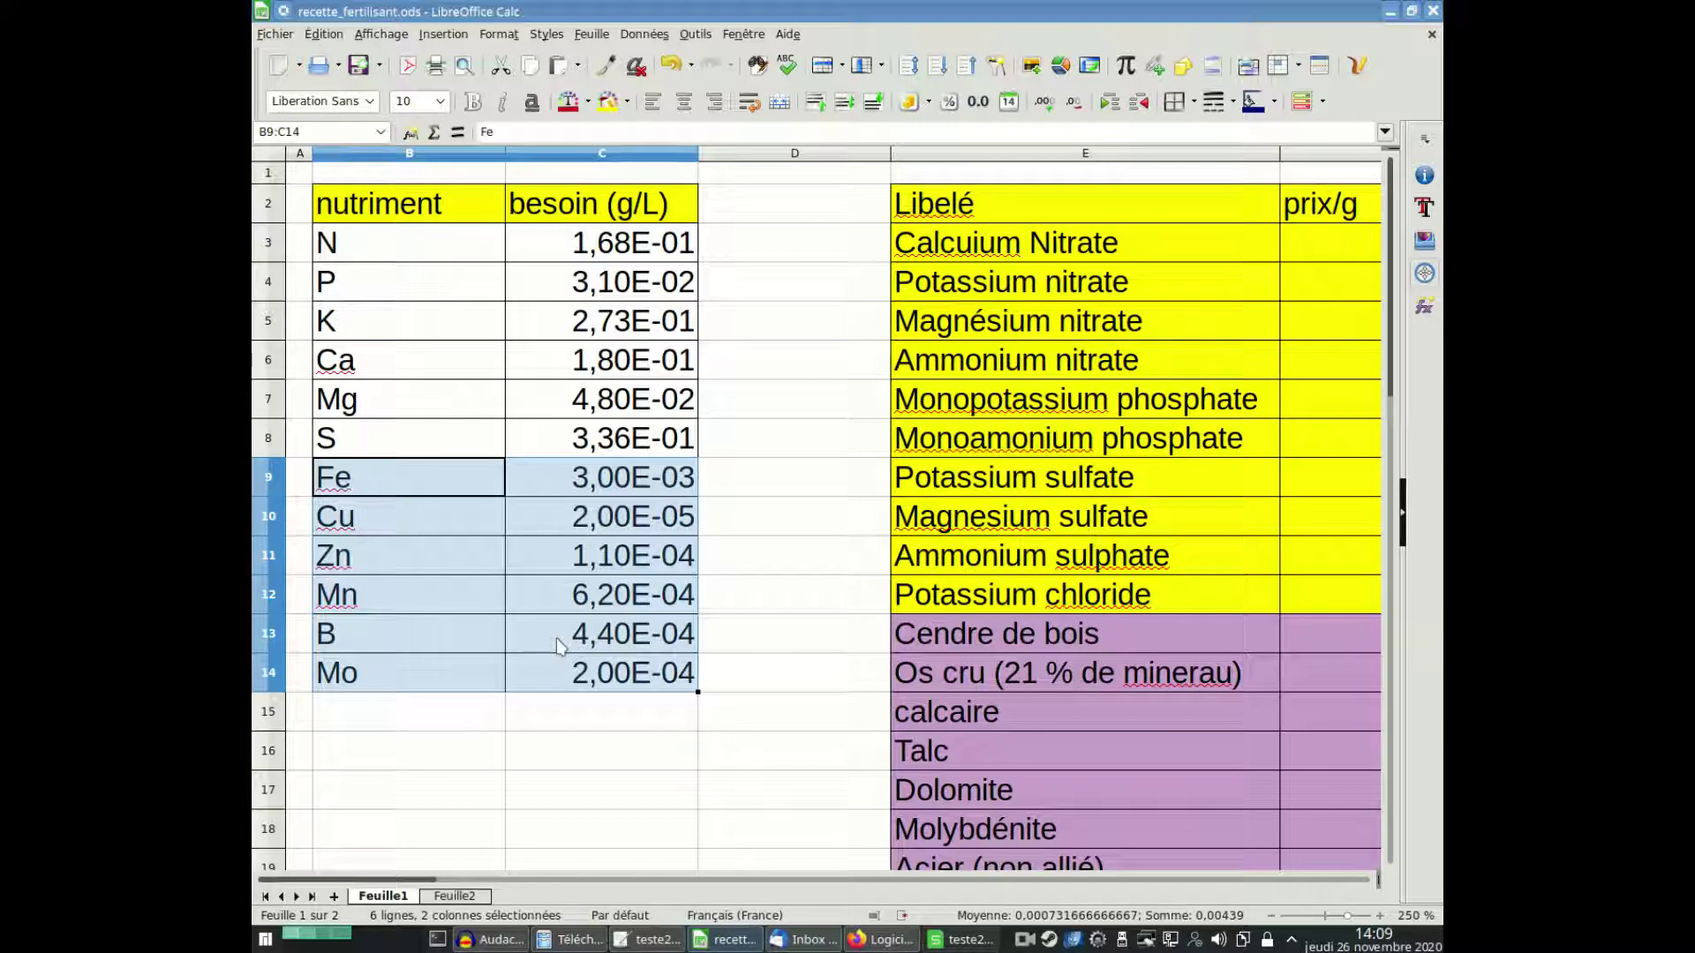
pyautogui.click(782, 404)
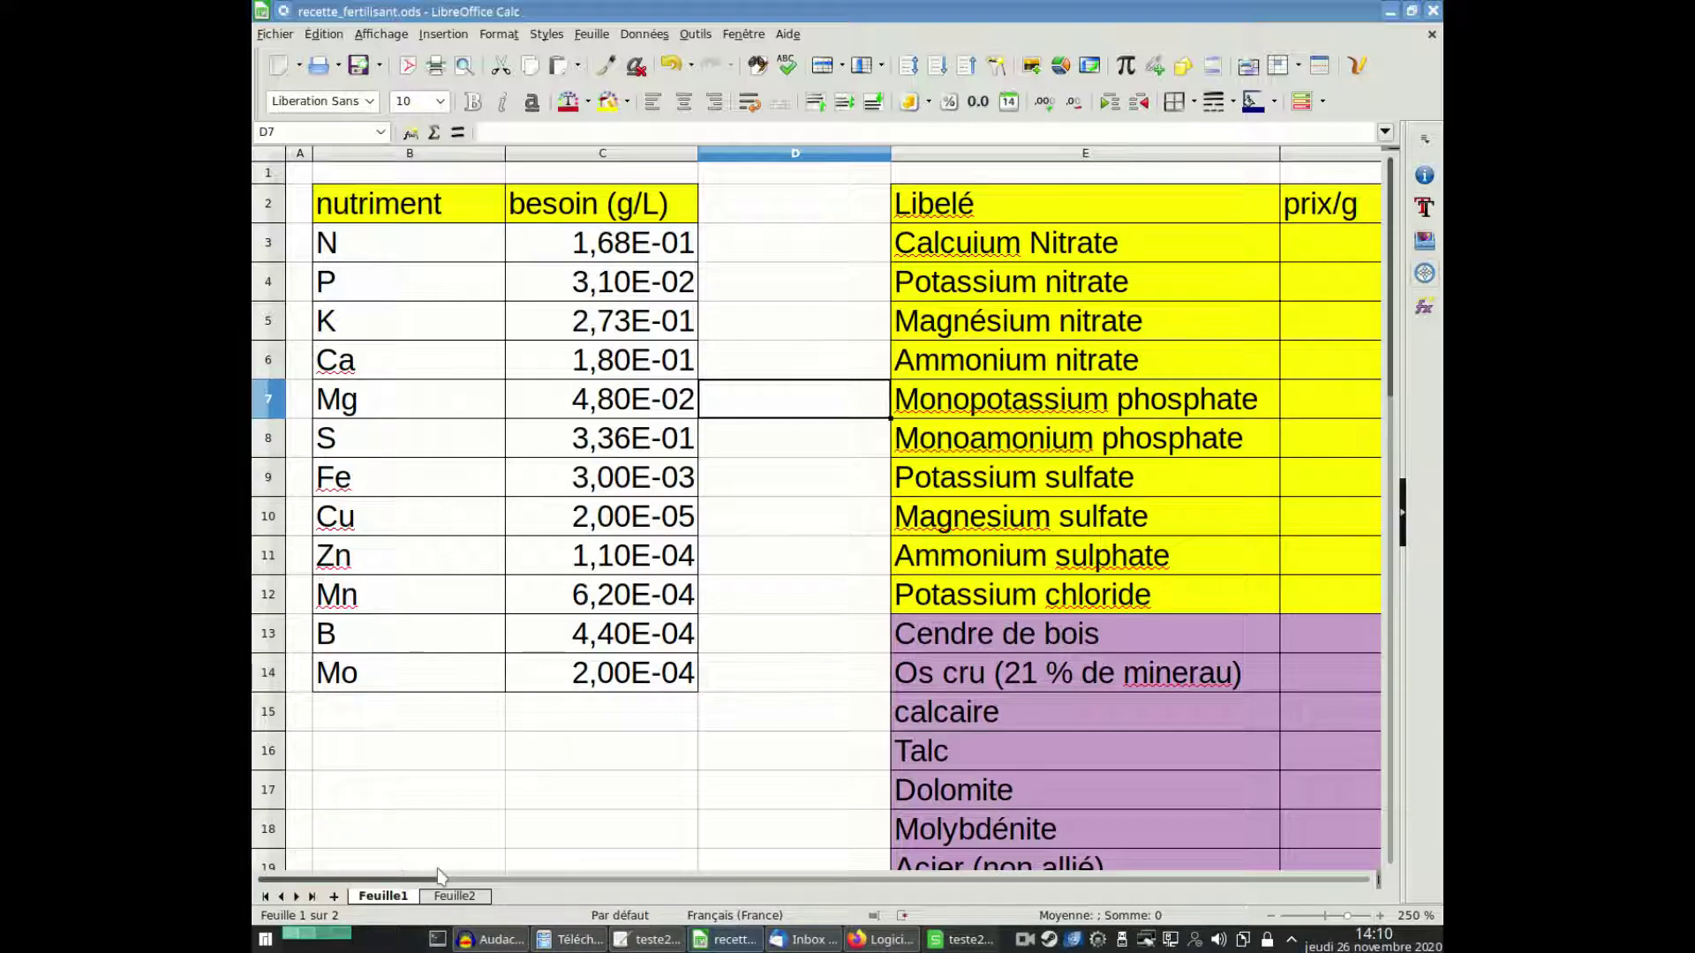
# Examine the product table's prices, formulas and element contents, from N across to the additional elements Si to I.
pyautogui.moveTo(412, 880); pyautogui.dragTo(533, 878)
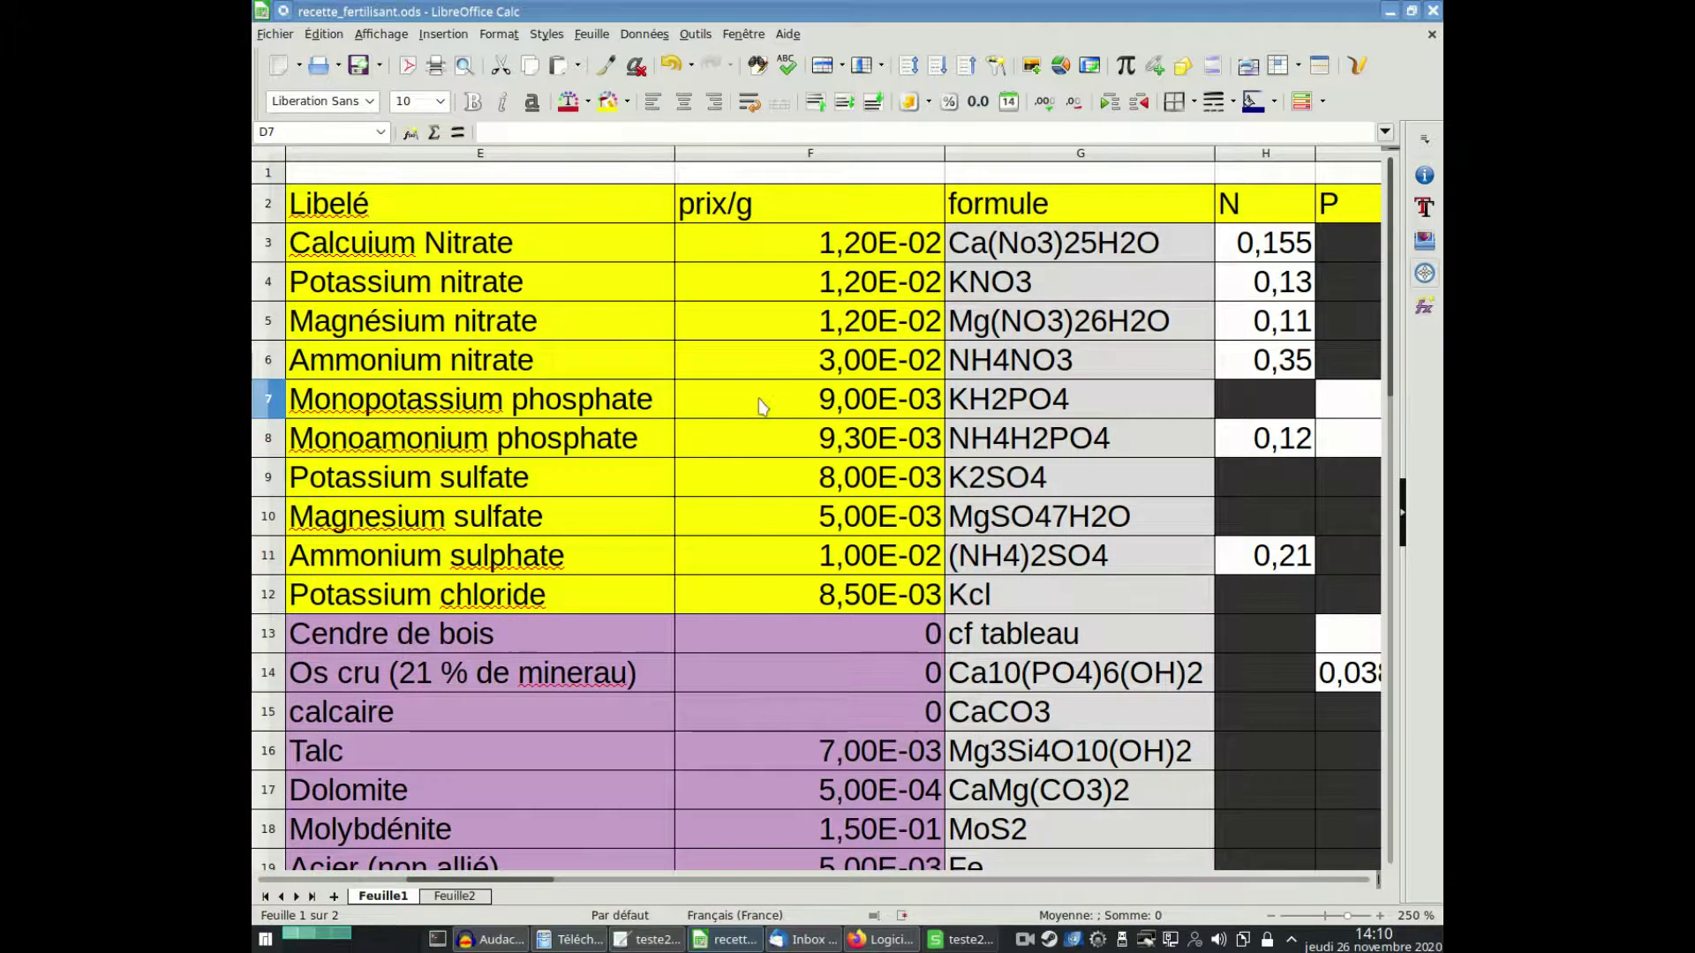
pyautogui.scroll(-2, 761, 401)
pyautogui.scroll(-4, 731, 415)
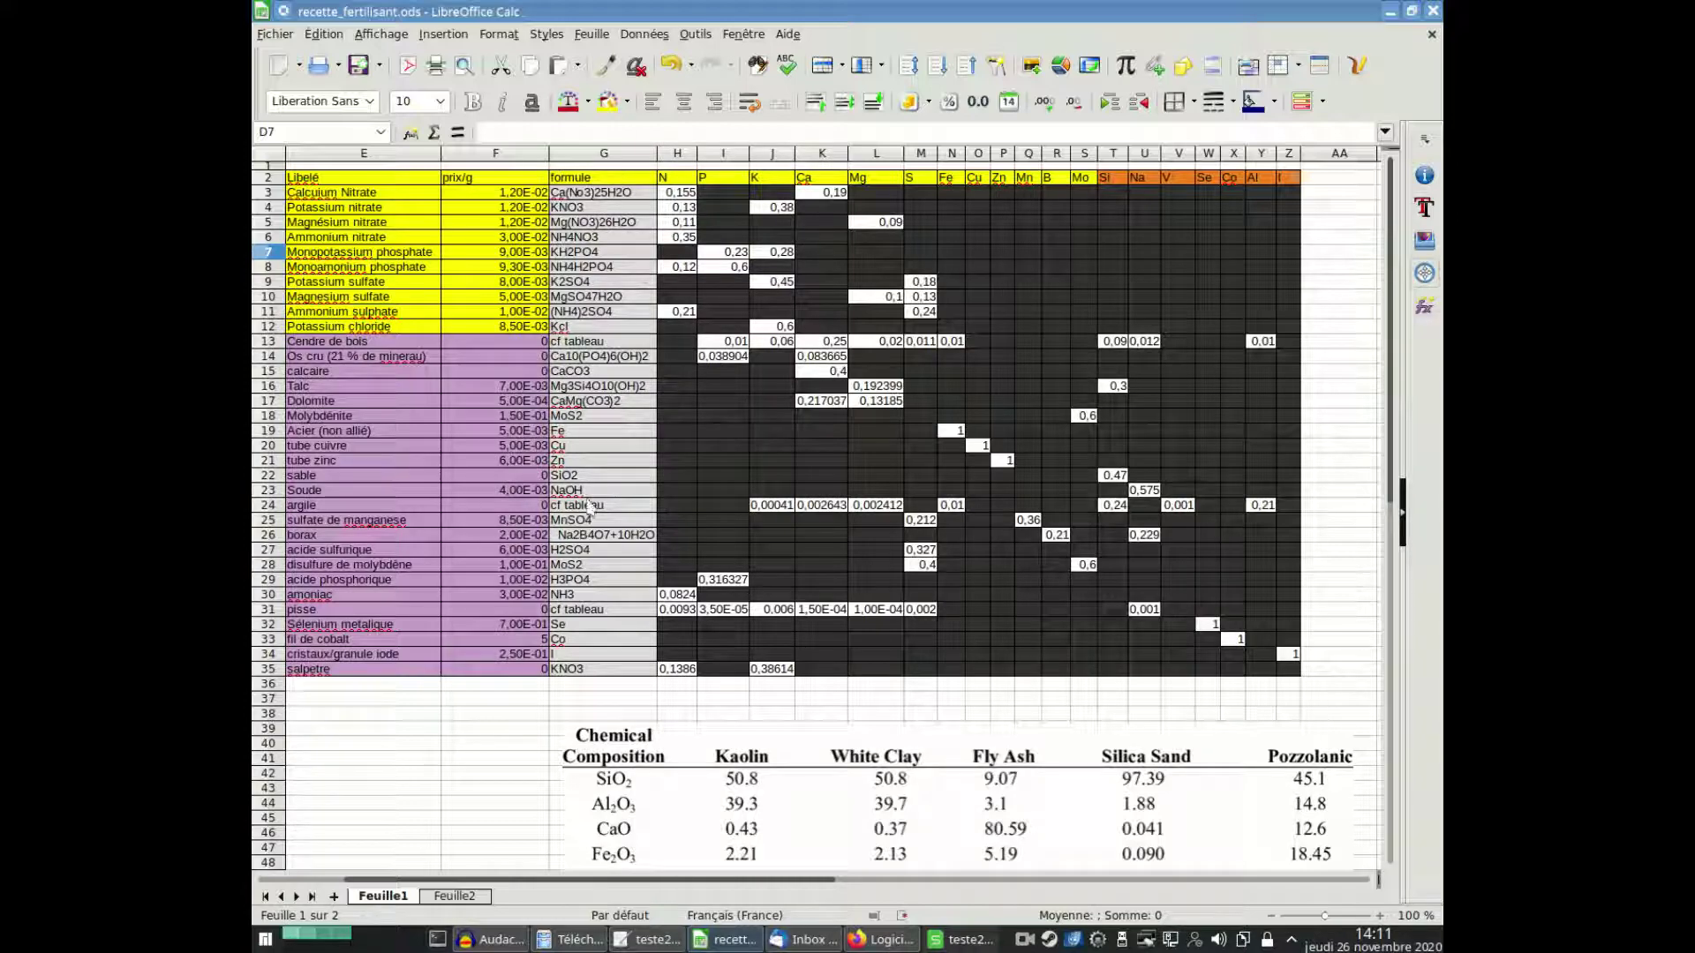
pyautogui.scroll(5, 608, 198)
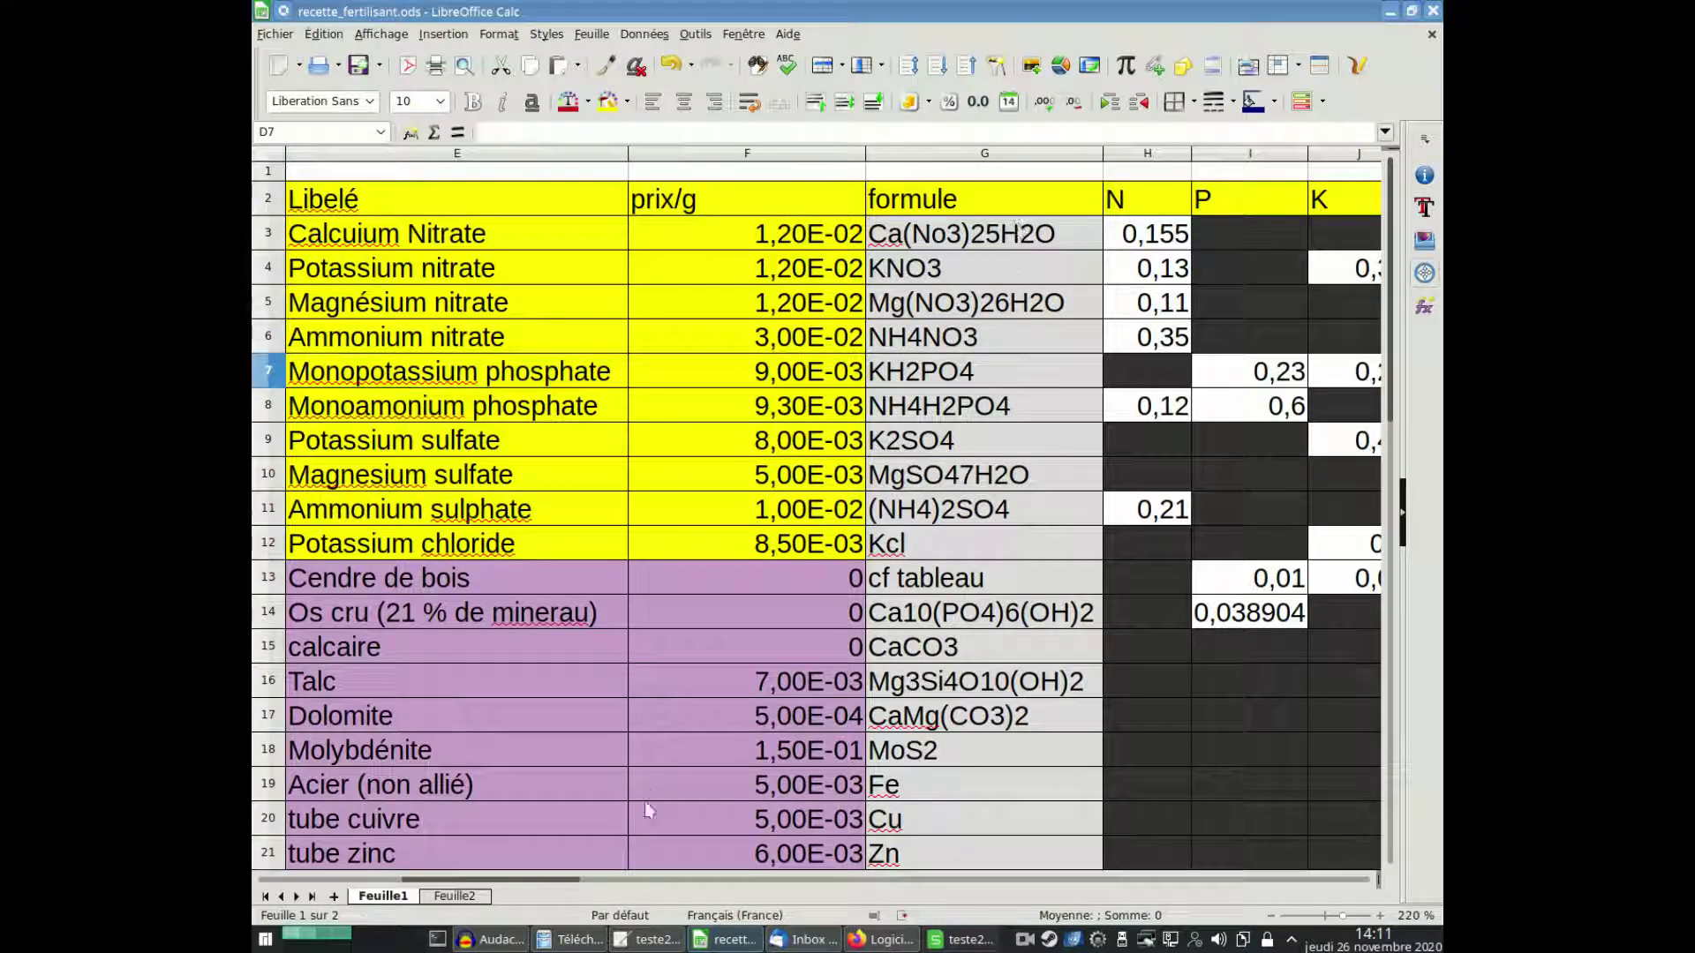
pyautogui.moveTo(565, 881); pyautogui.dragTo(655, 899)
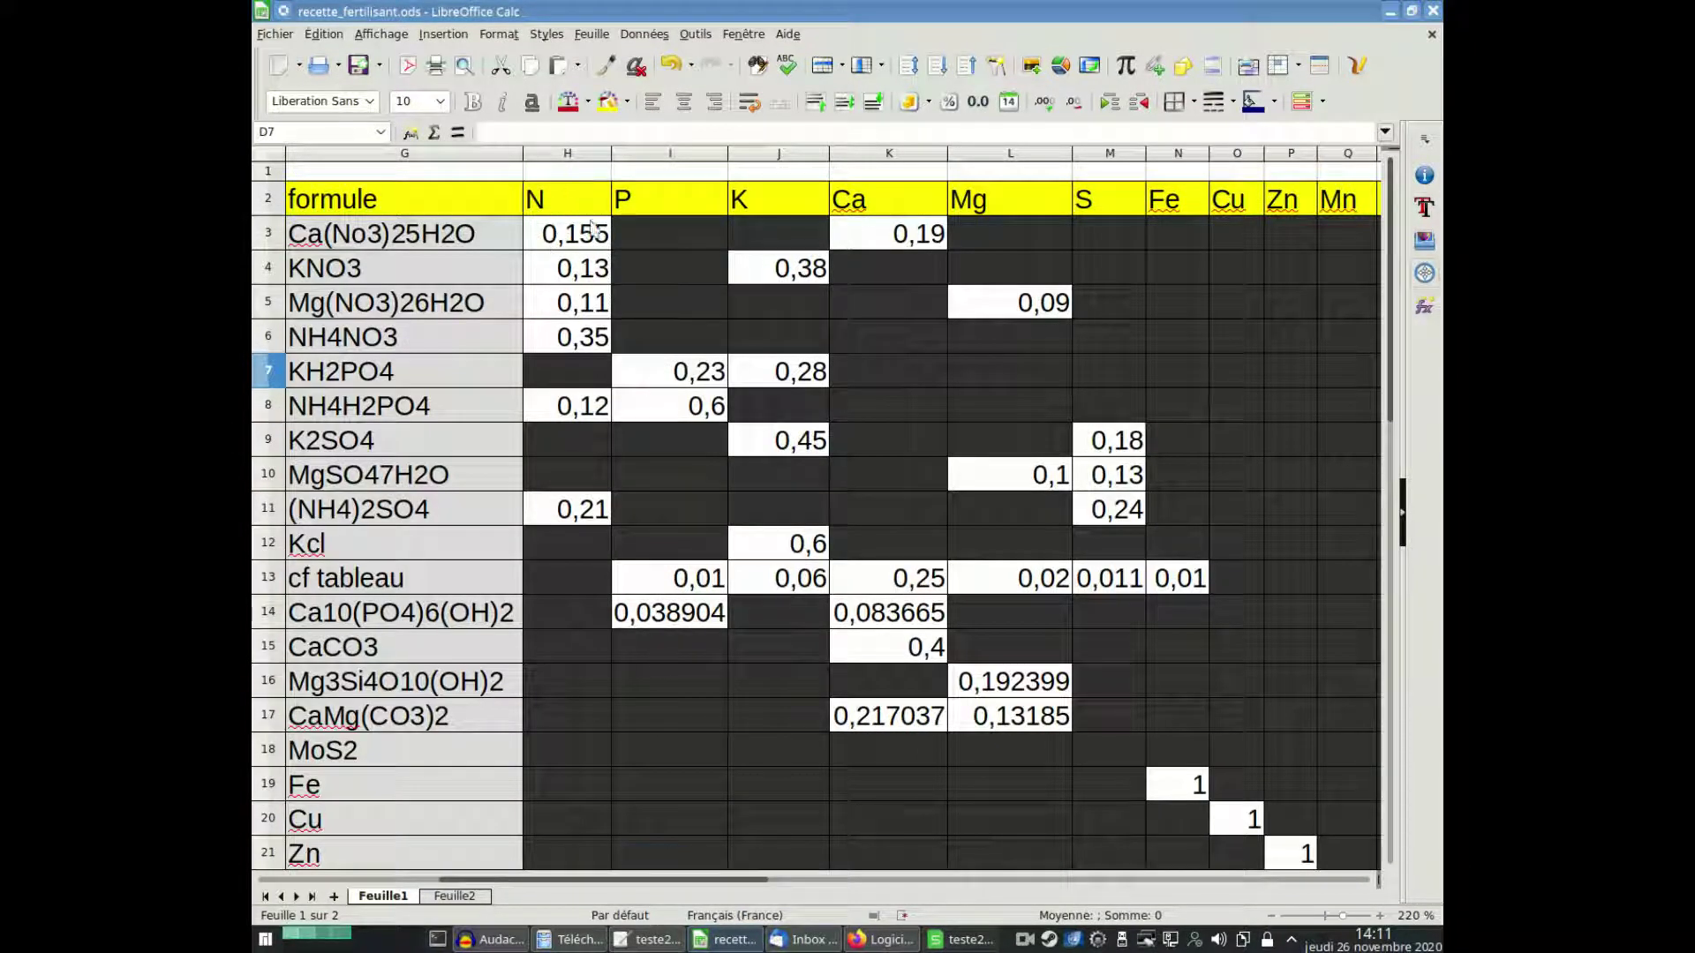
pyautogui.moveTo(630, 885); pyautogui.dragTo(806, 902)
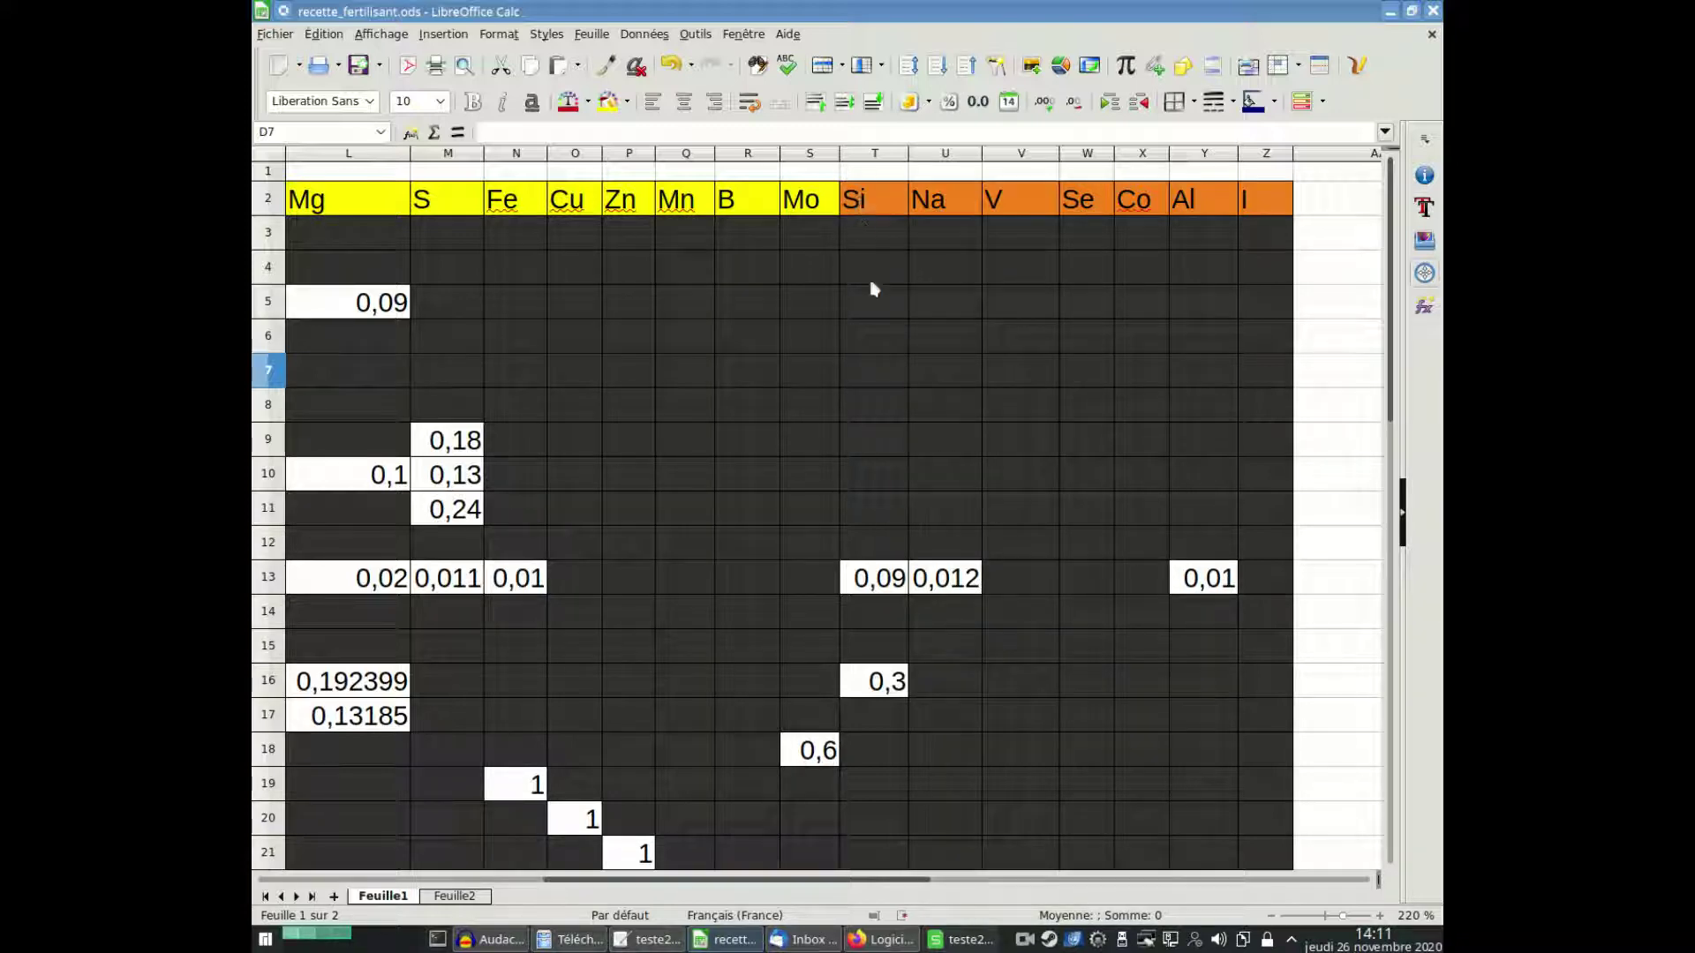
pyautogui.moveTo(864, 874); pyautogui.dragTo(729, 878)
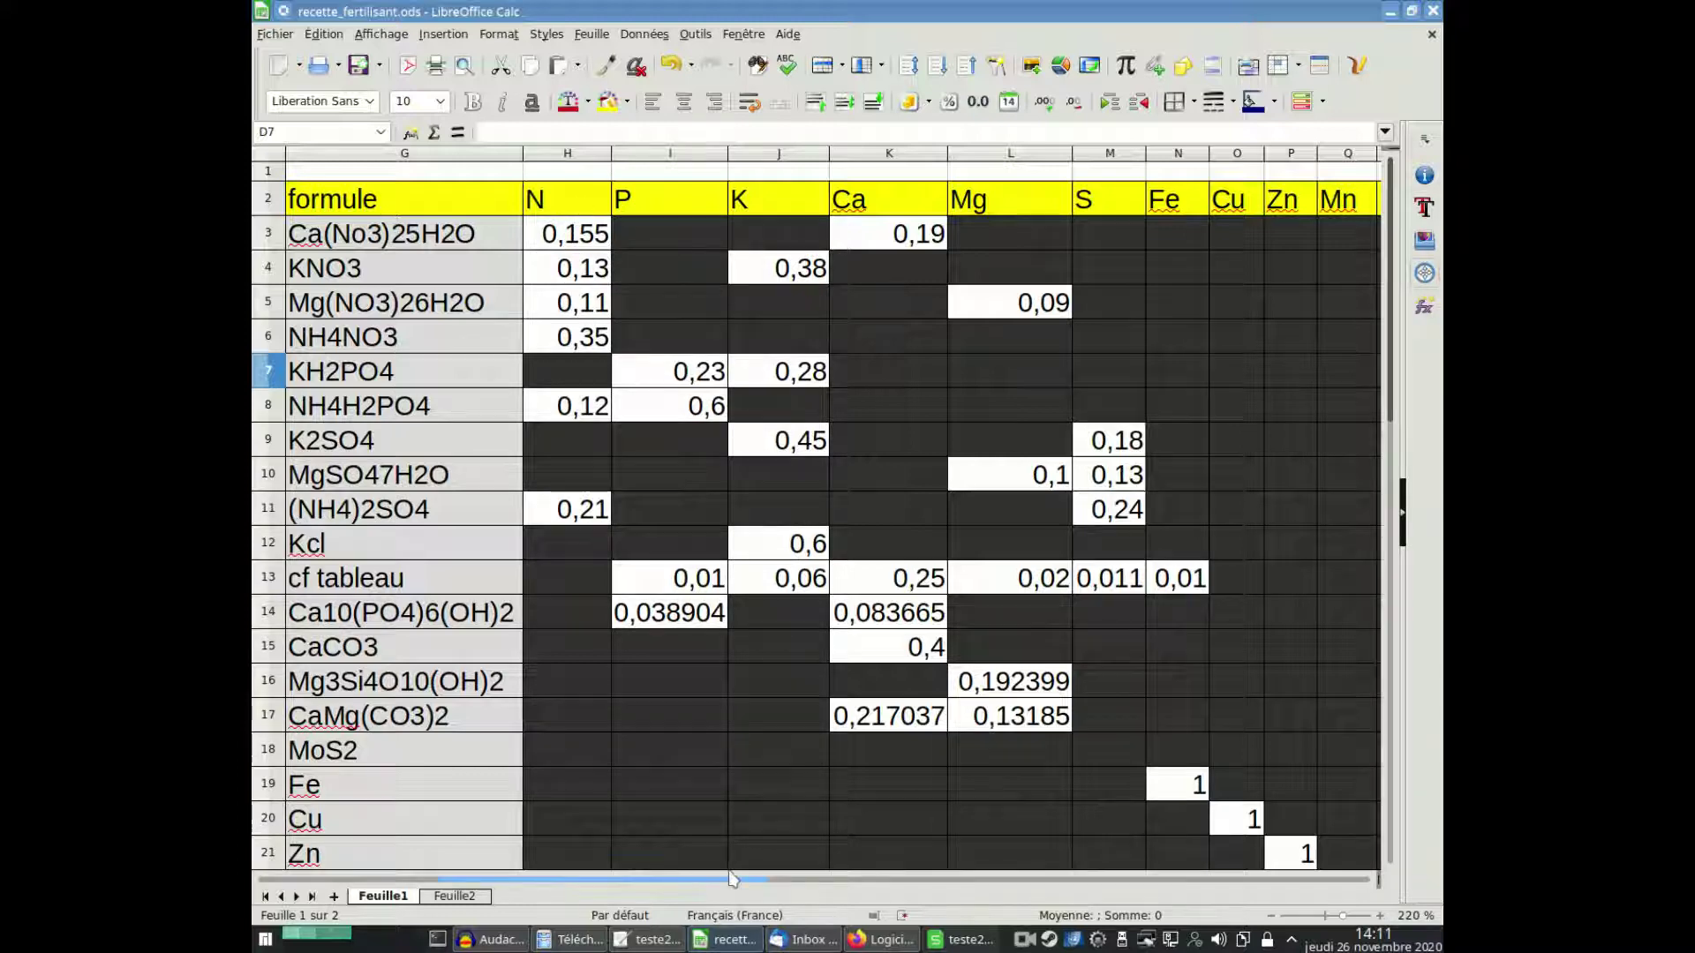
# Compare the fertiliser names and prices with their N, P, K, Ca, Mg and S contents.
pyautogui.moveTo(741, 880); pyautogui.dragTo(662, 870)
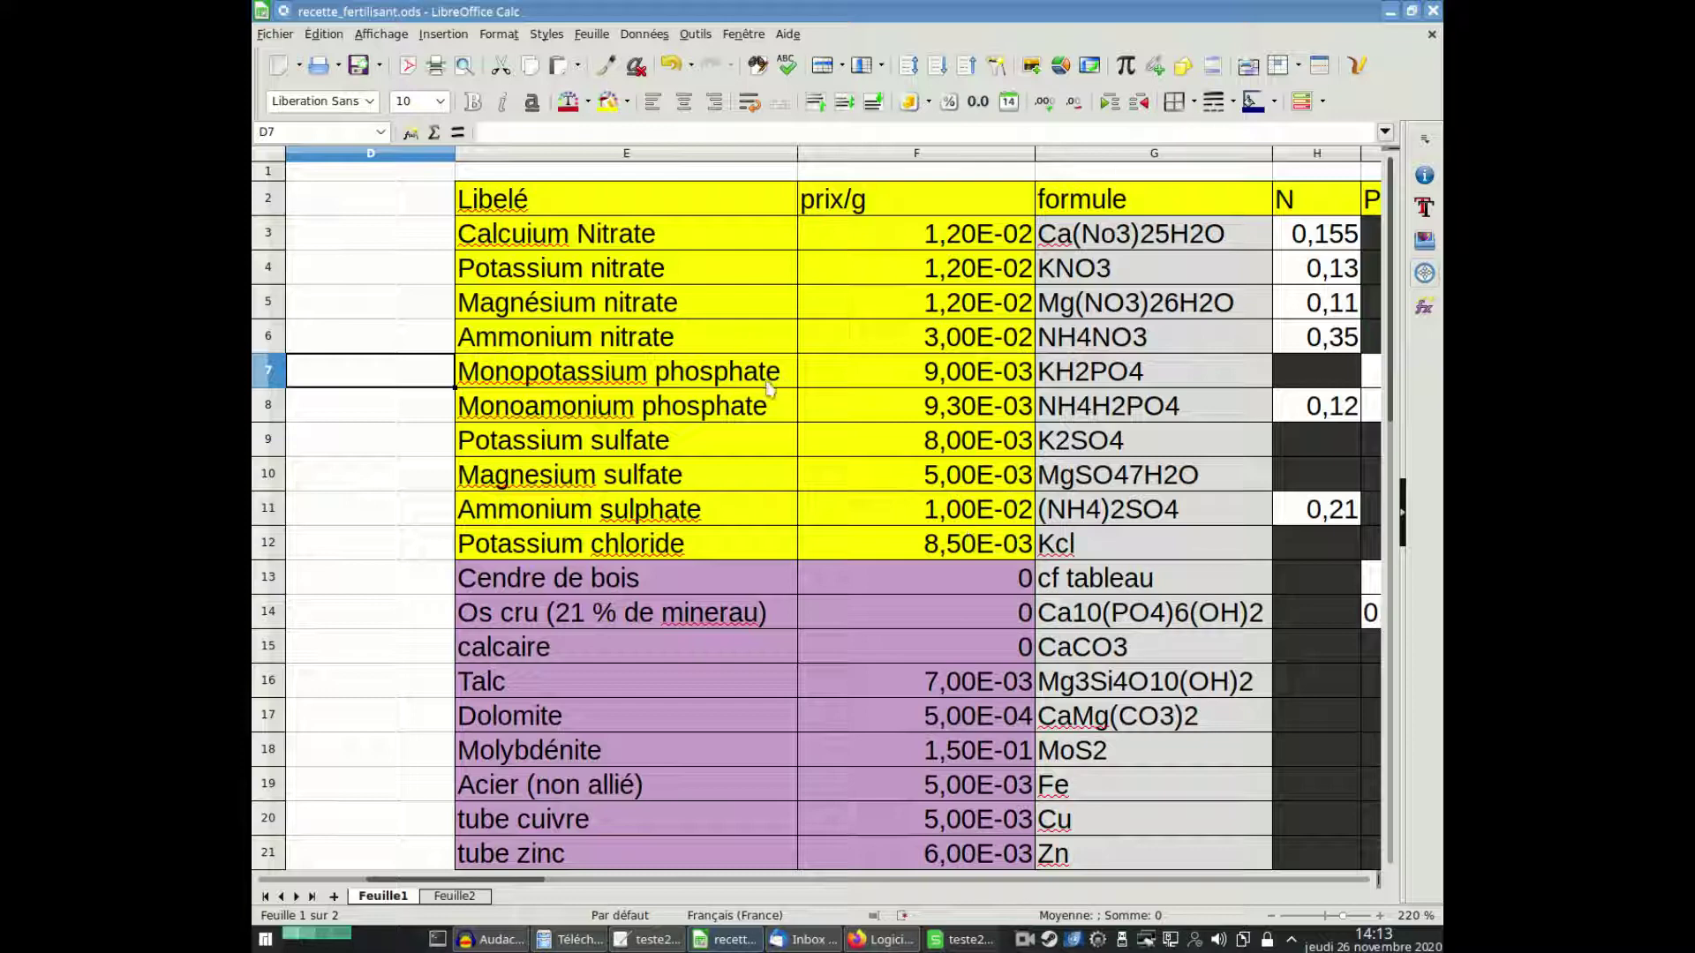
pyautogui.moveTo(500, 883); pyautogui.dragTo(628, 897)
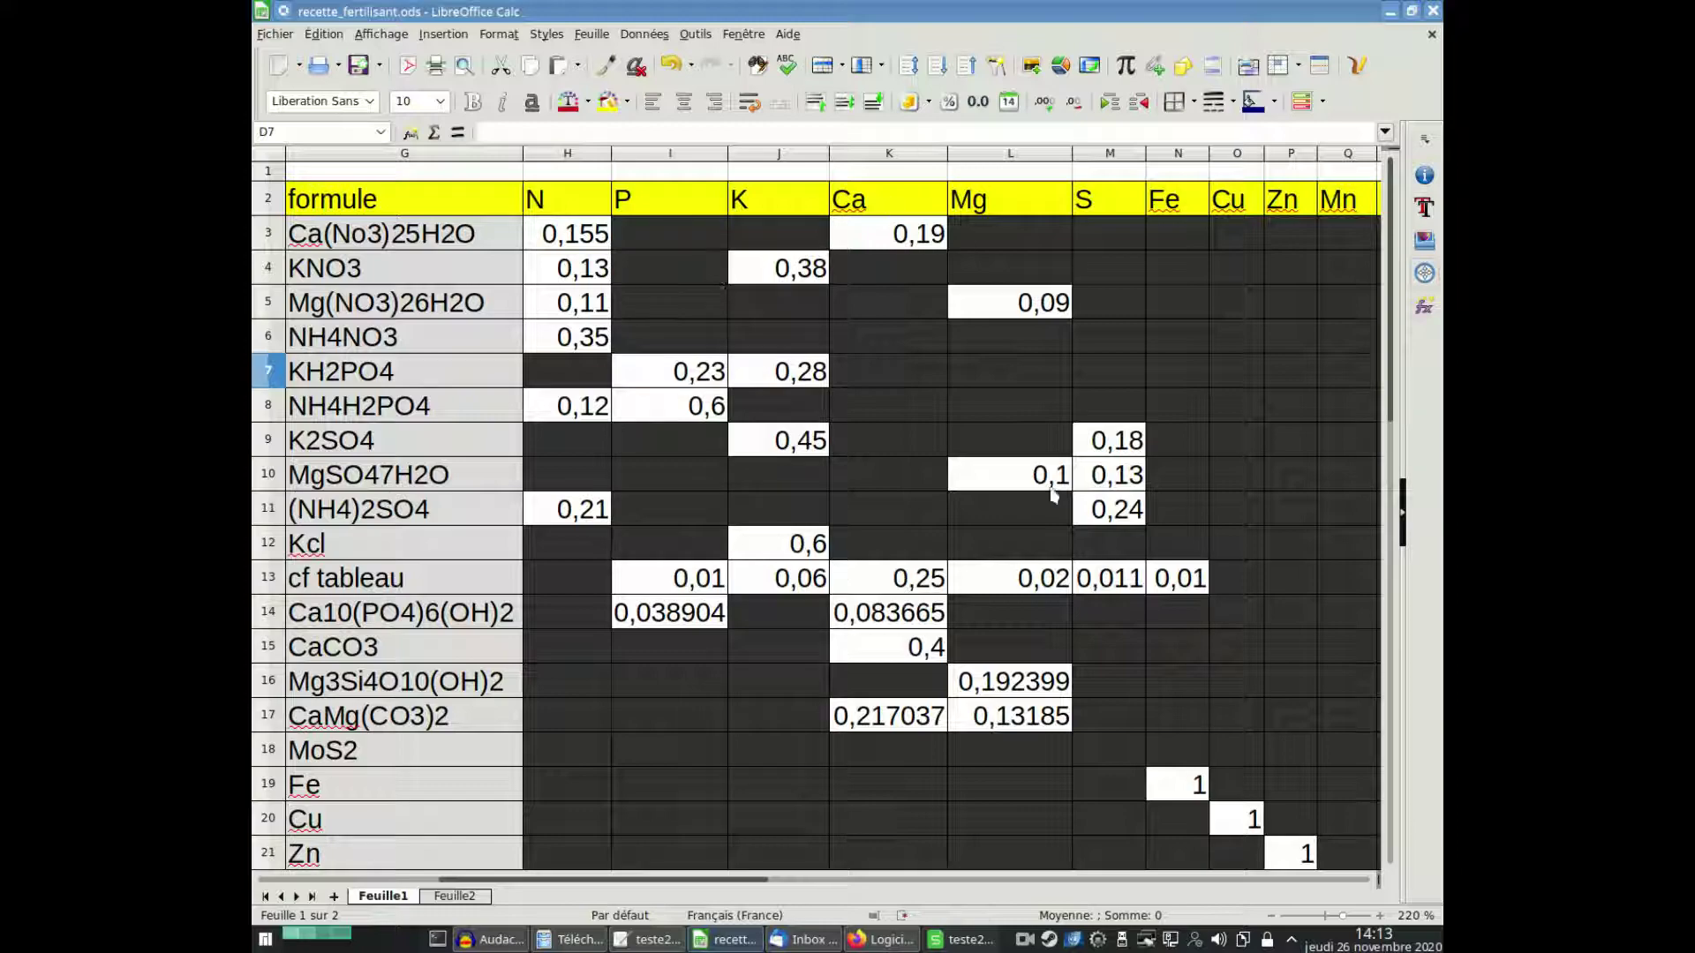
pyautogui.moveTo(724, 883); pyautogui.dragTo(665, 887)
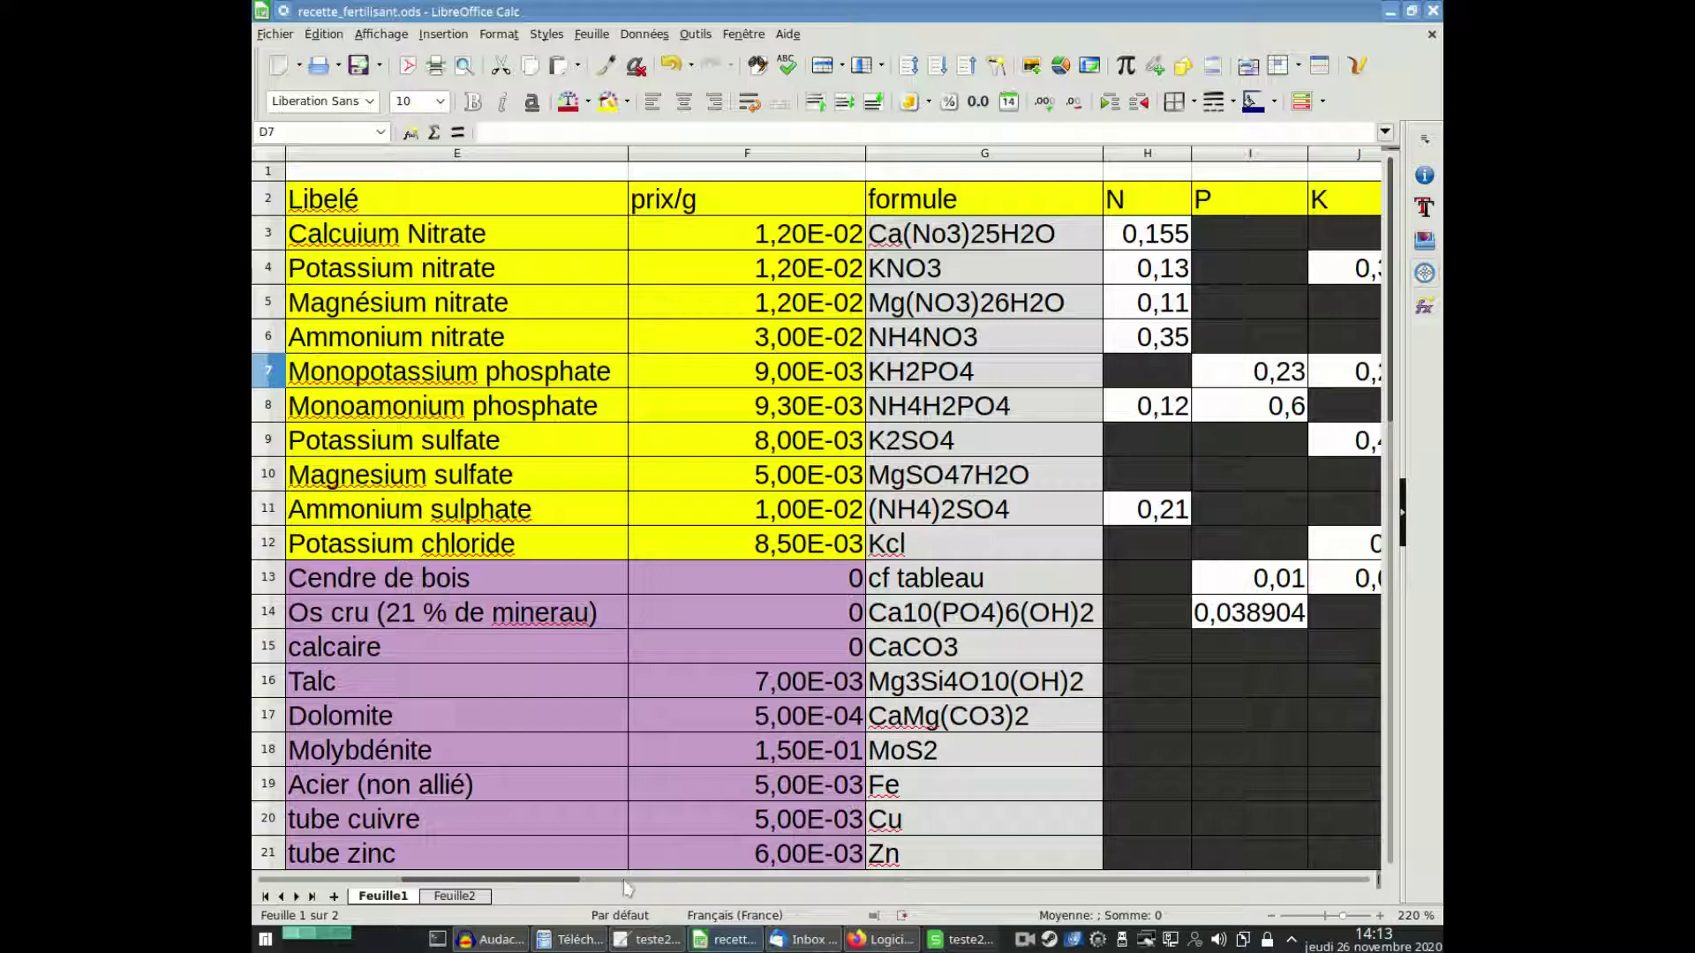
pyautogui.moveTo(572, 881); pyautogui.dragTo(634, 883)
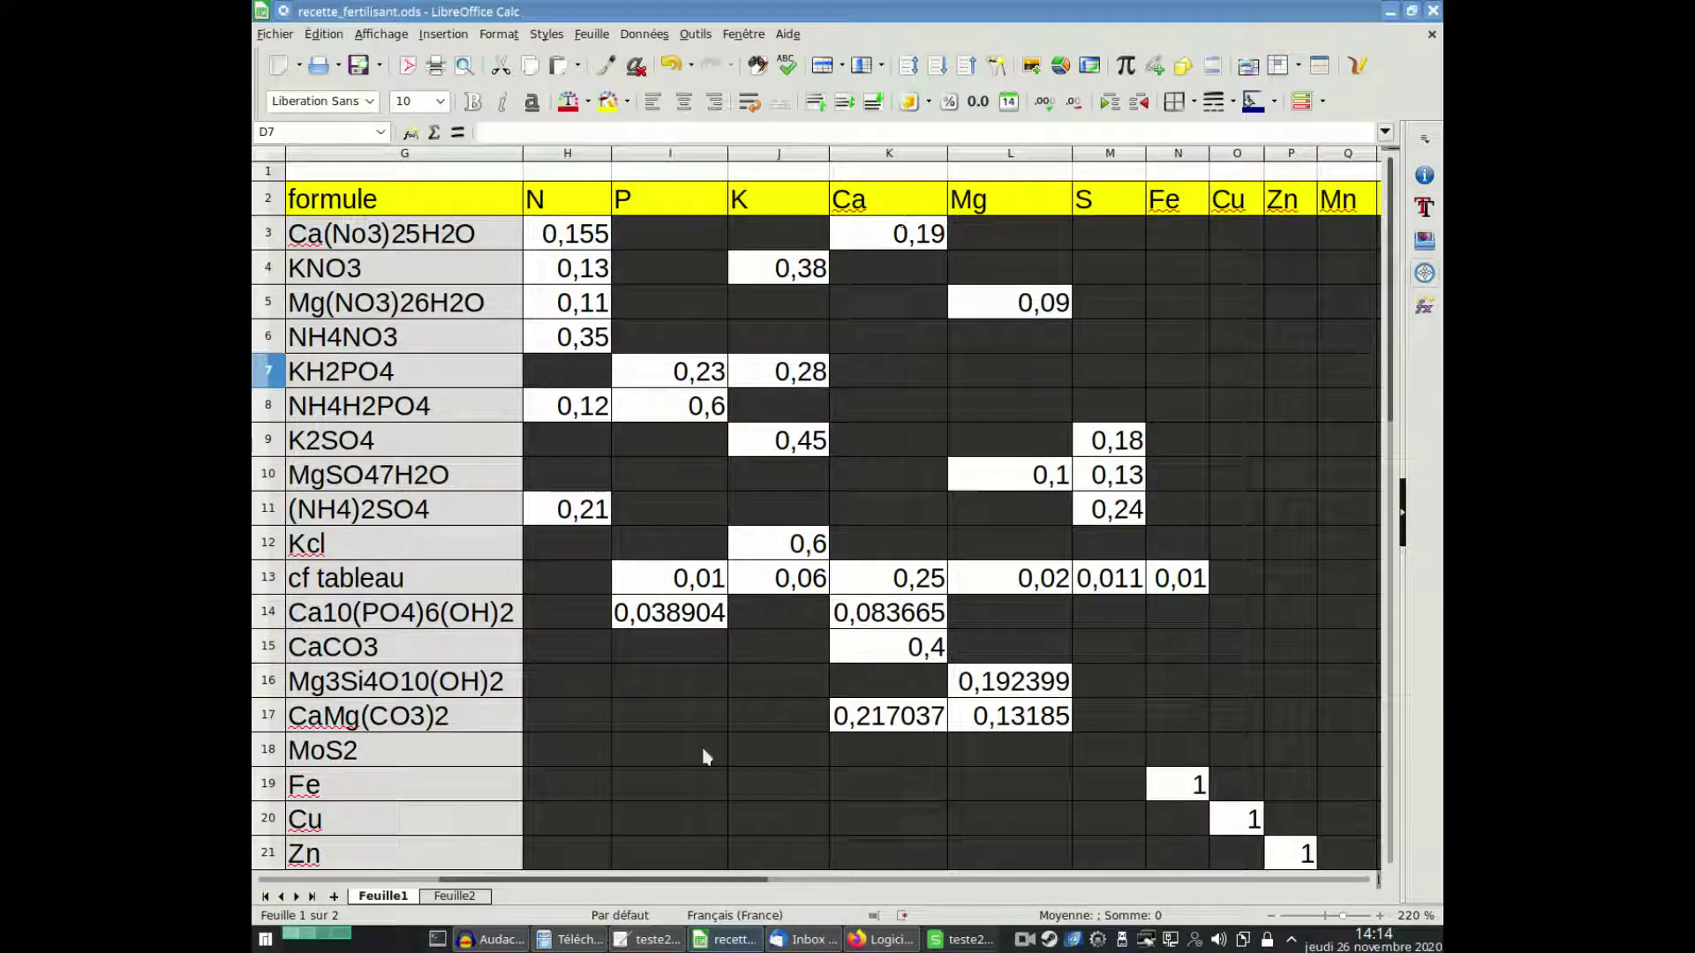
pyautogui.moveTo(697, 880); pyautogui.dragTo(658, 883)
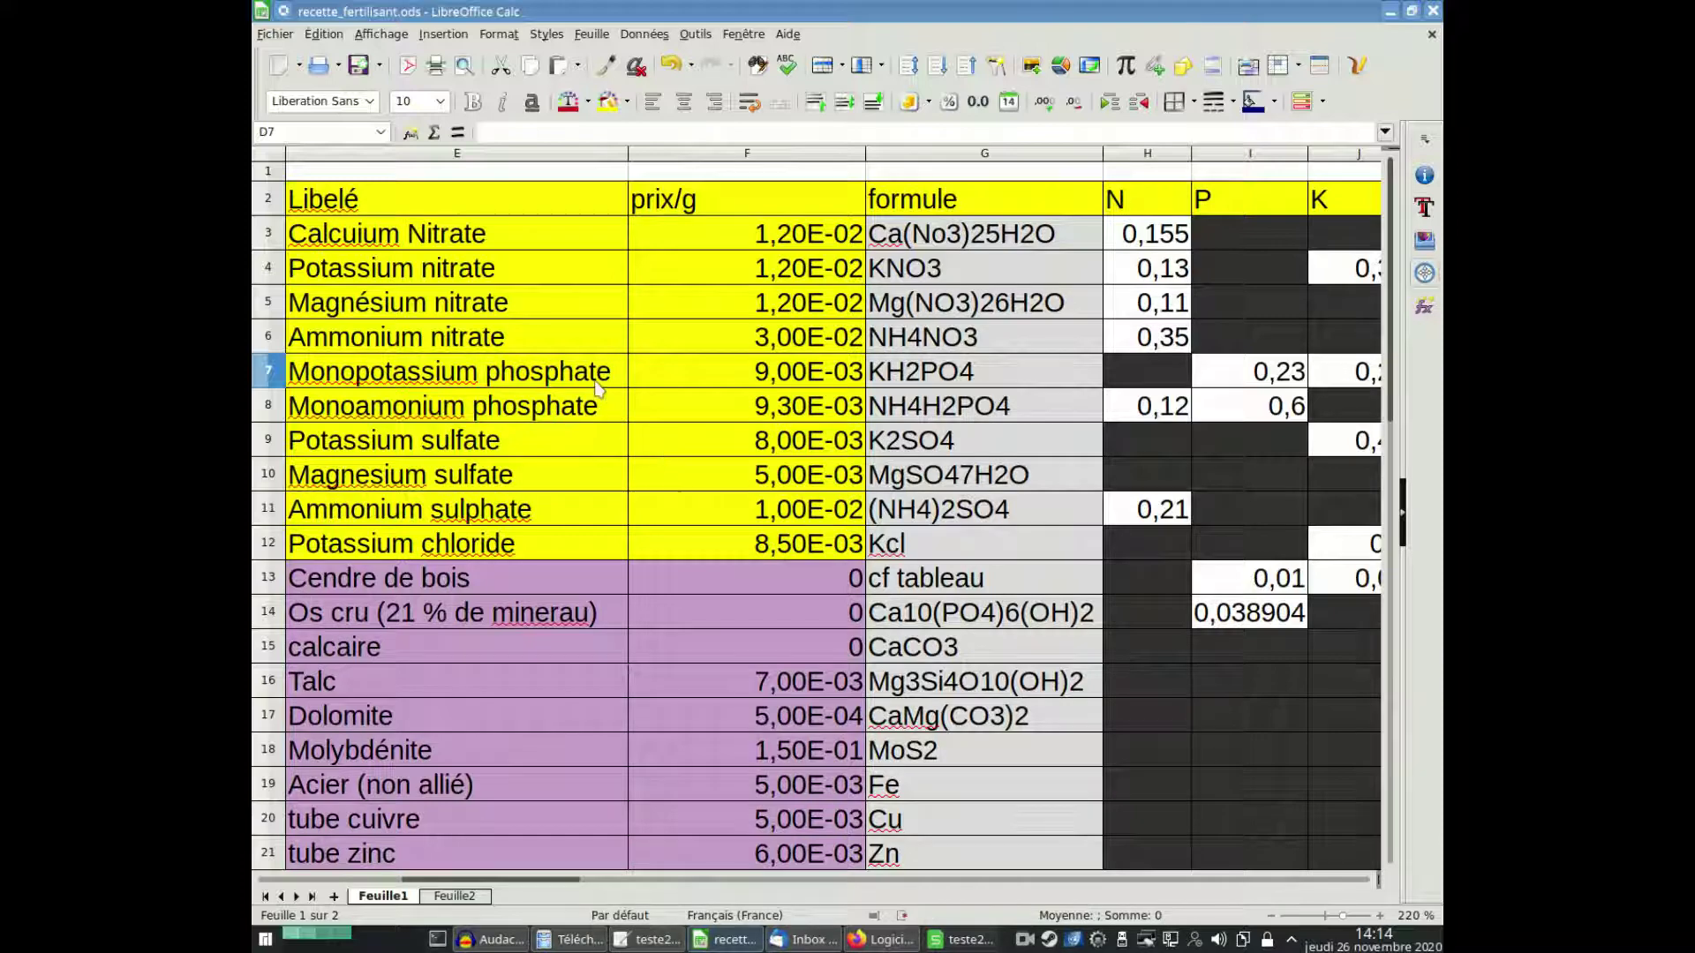
# Move the biomass ash composition picture below the product table to the sheet's left edge, around rows 57 to 69.
pyautogui.scroll(-2, 600, 349)
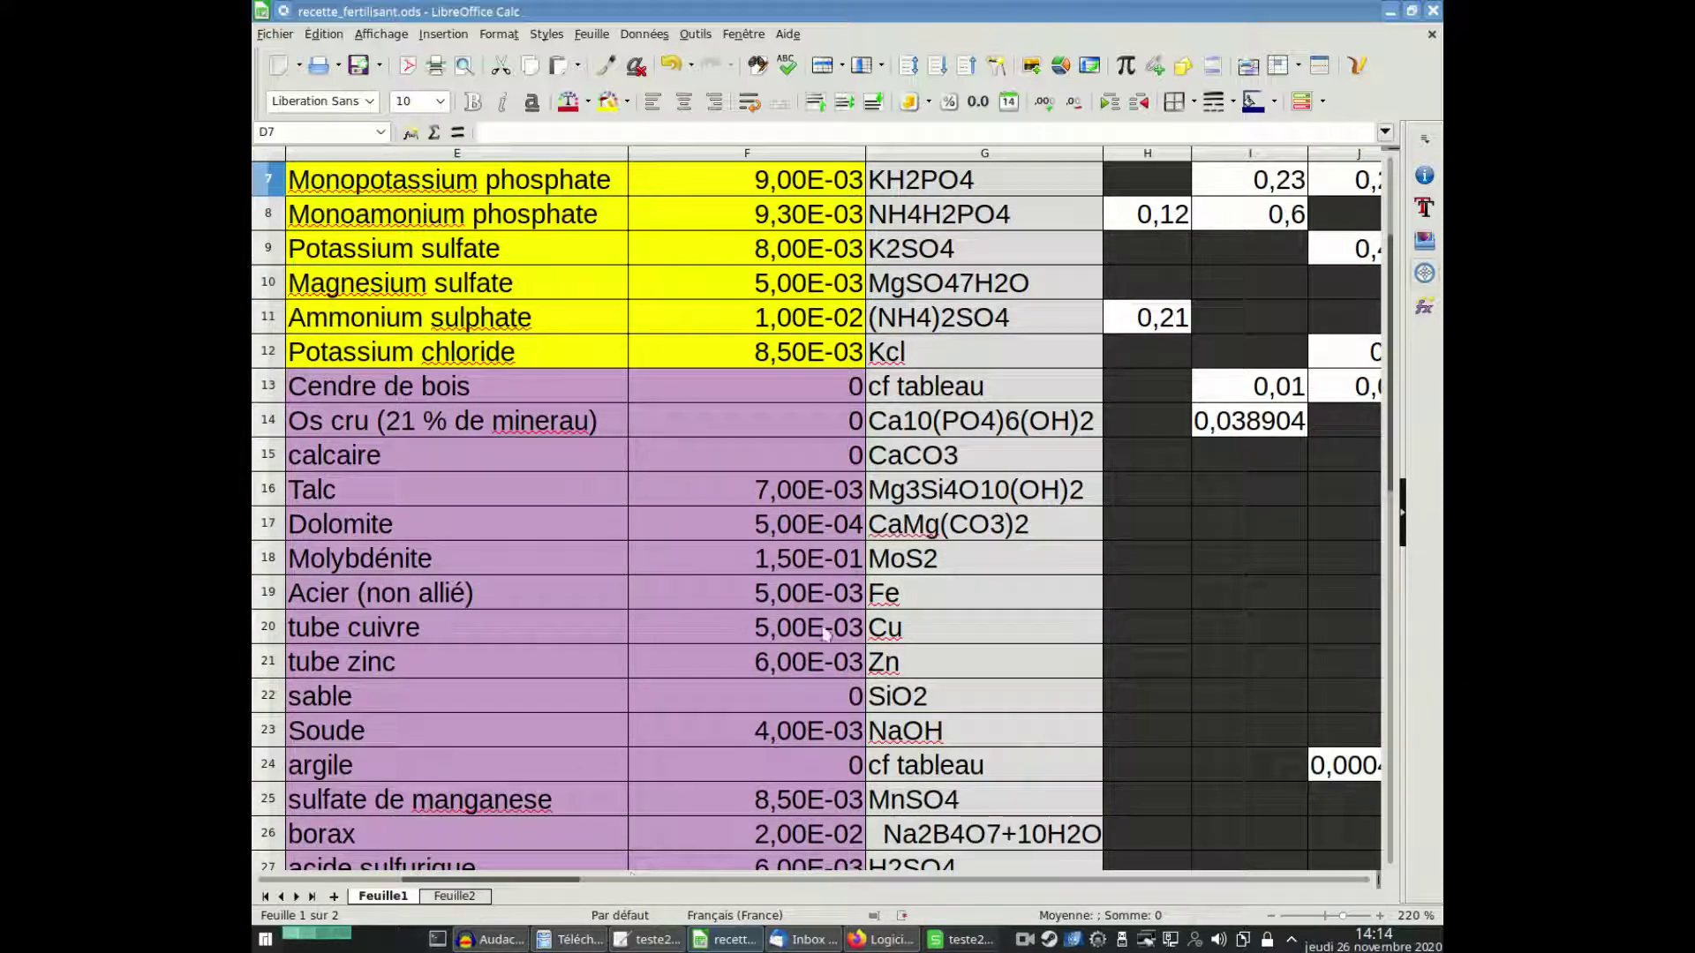
pyautogui.scroll(-6, 830, 584)
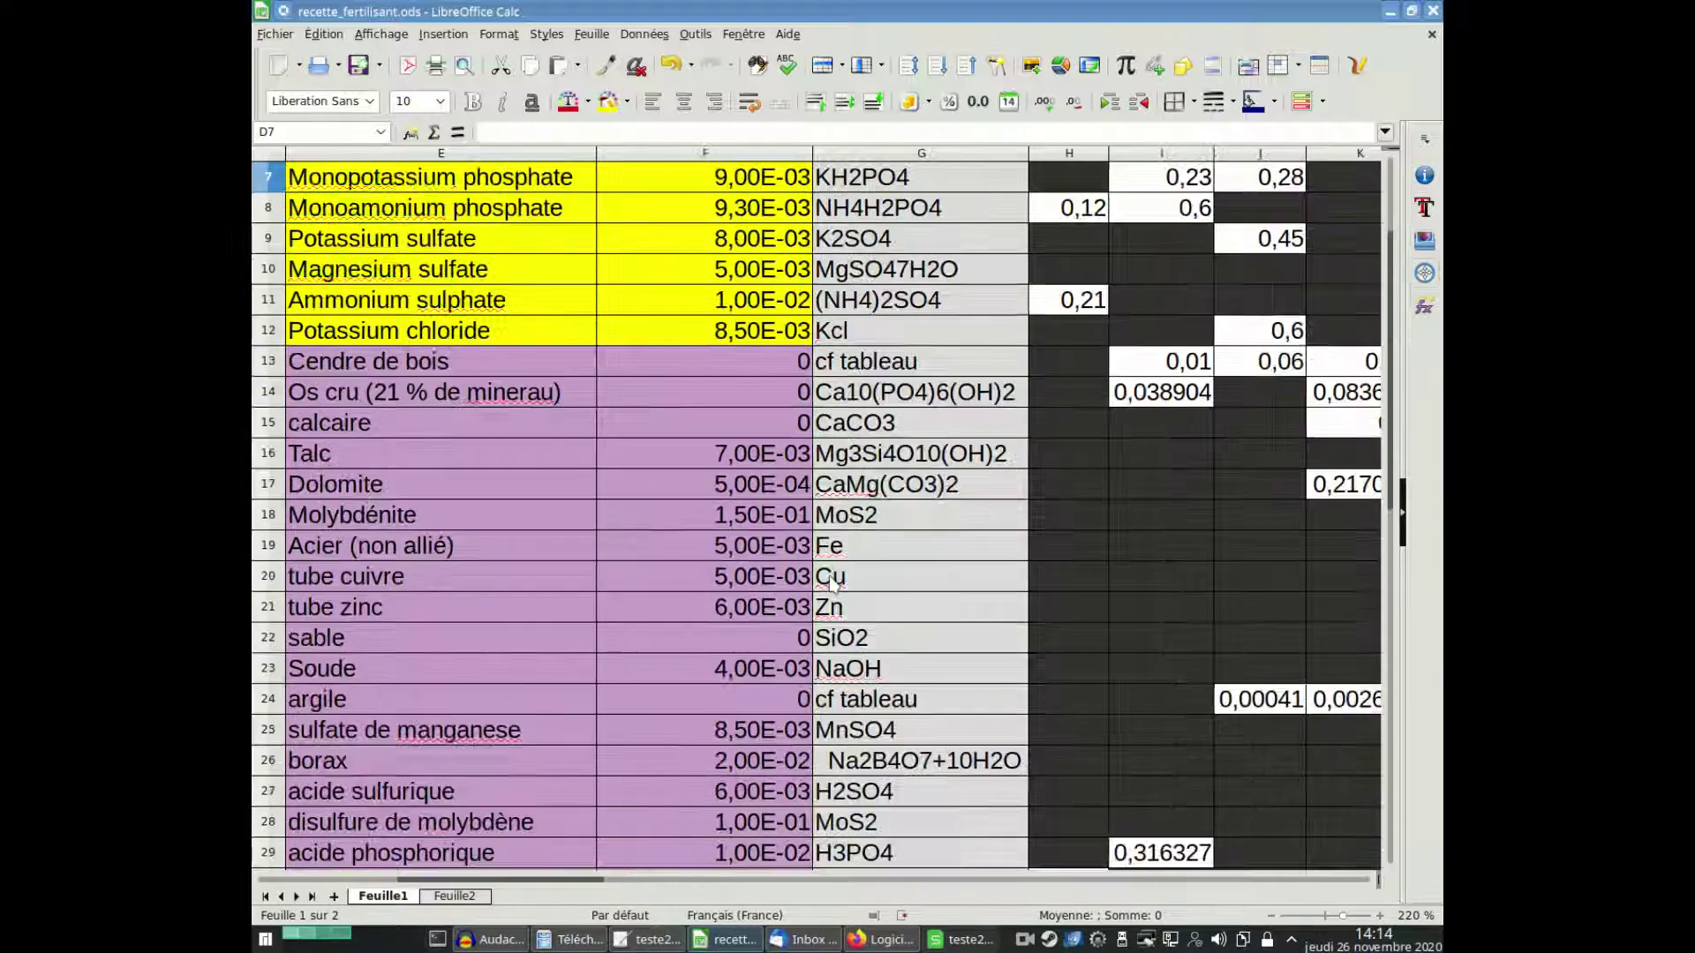
pyautogui.scroll(-13, 529, 786)
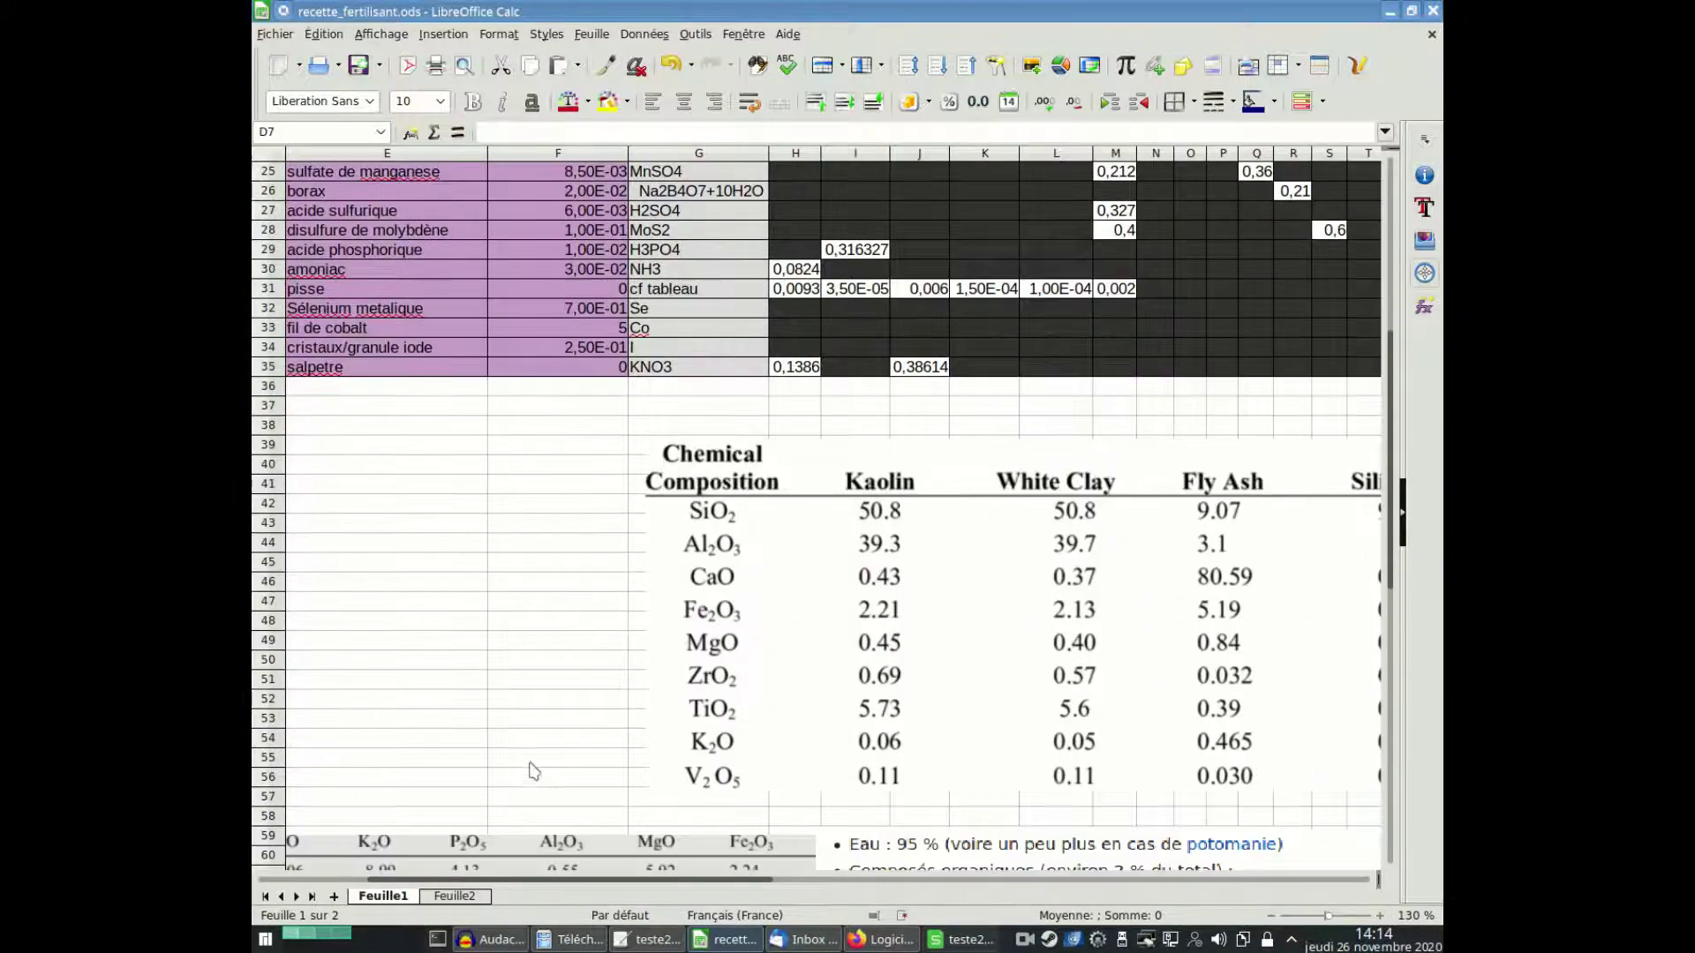
pyautogui.moveTo(649, 880); pyautogui.dragTo(541, 880)
pyautogui.moveTo(653, 520); pyautogui.dragTo(600, 553)
pyautogui.moveTo(354, 476); pyautogui.dragTo(395, 406)
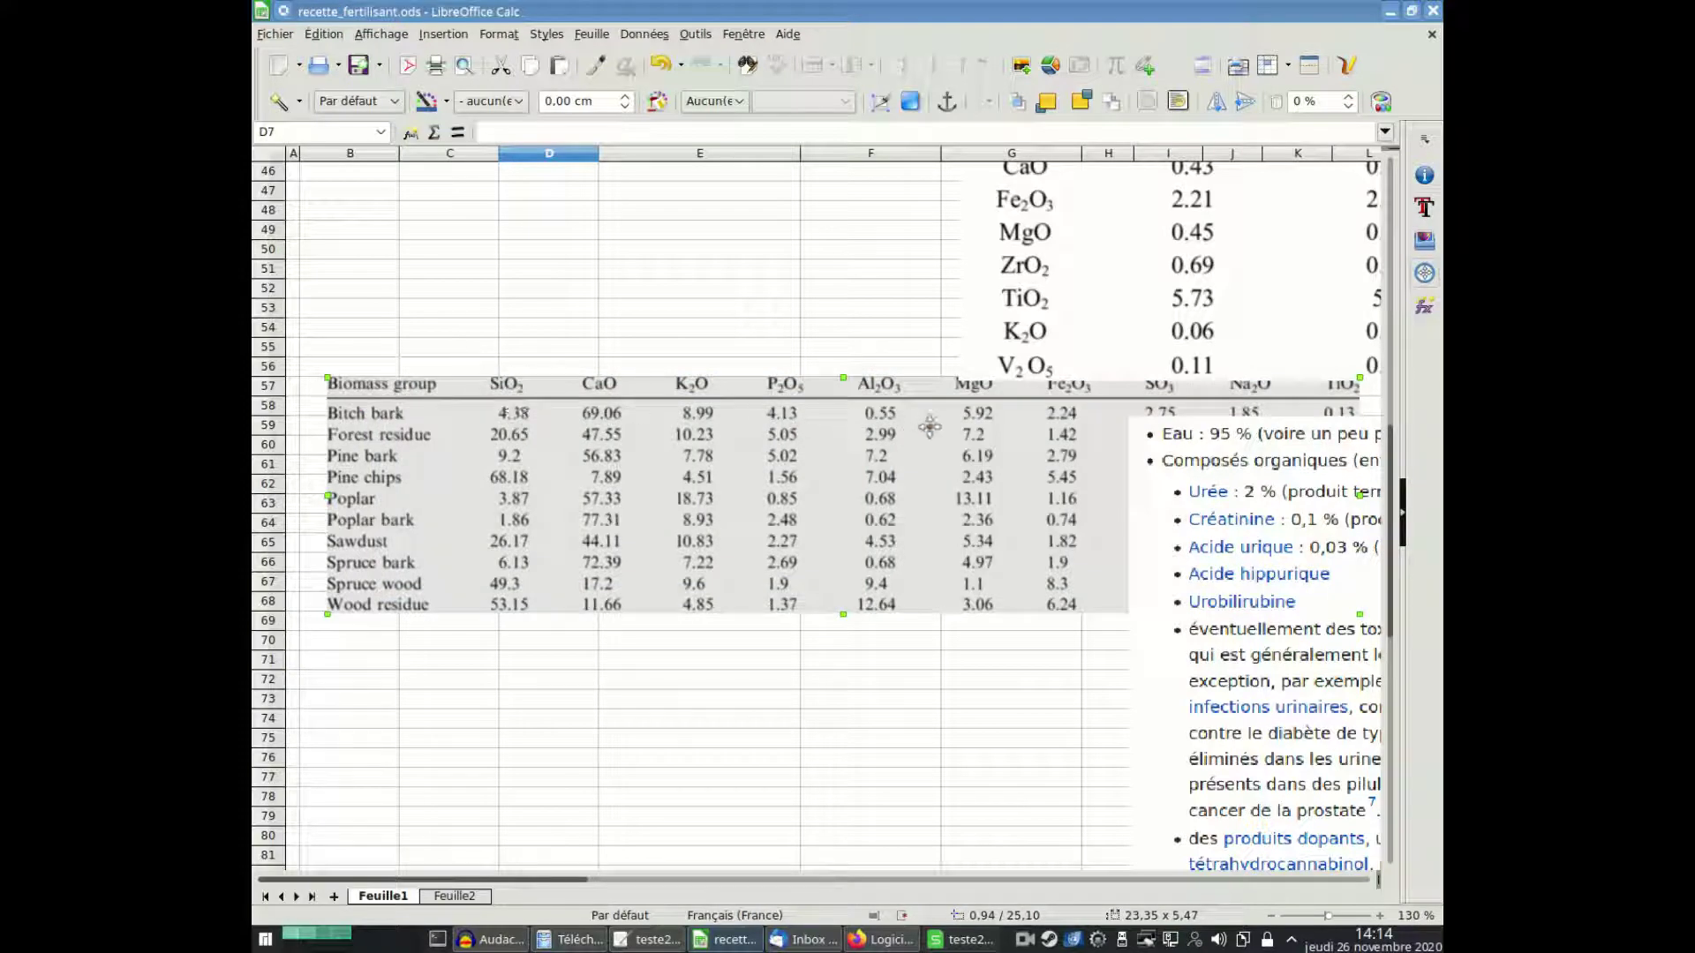
pyautogui.moveTo(685, 435); pyautogui.dragTo(645, 486)
pyautogui.moveTo(838, 567); pyautogui.dragTo(803, 525)
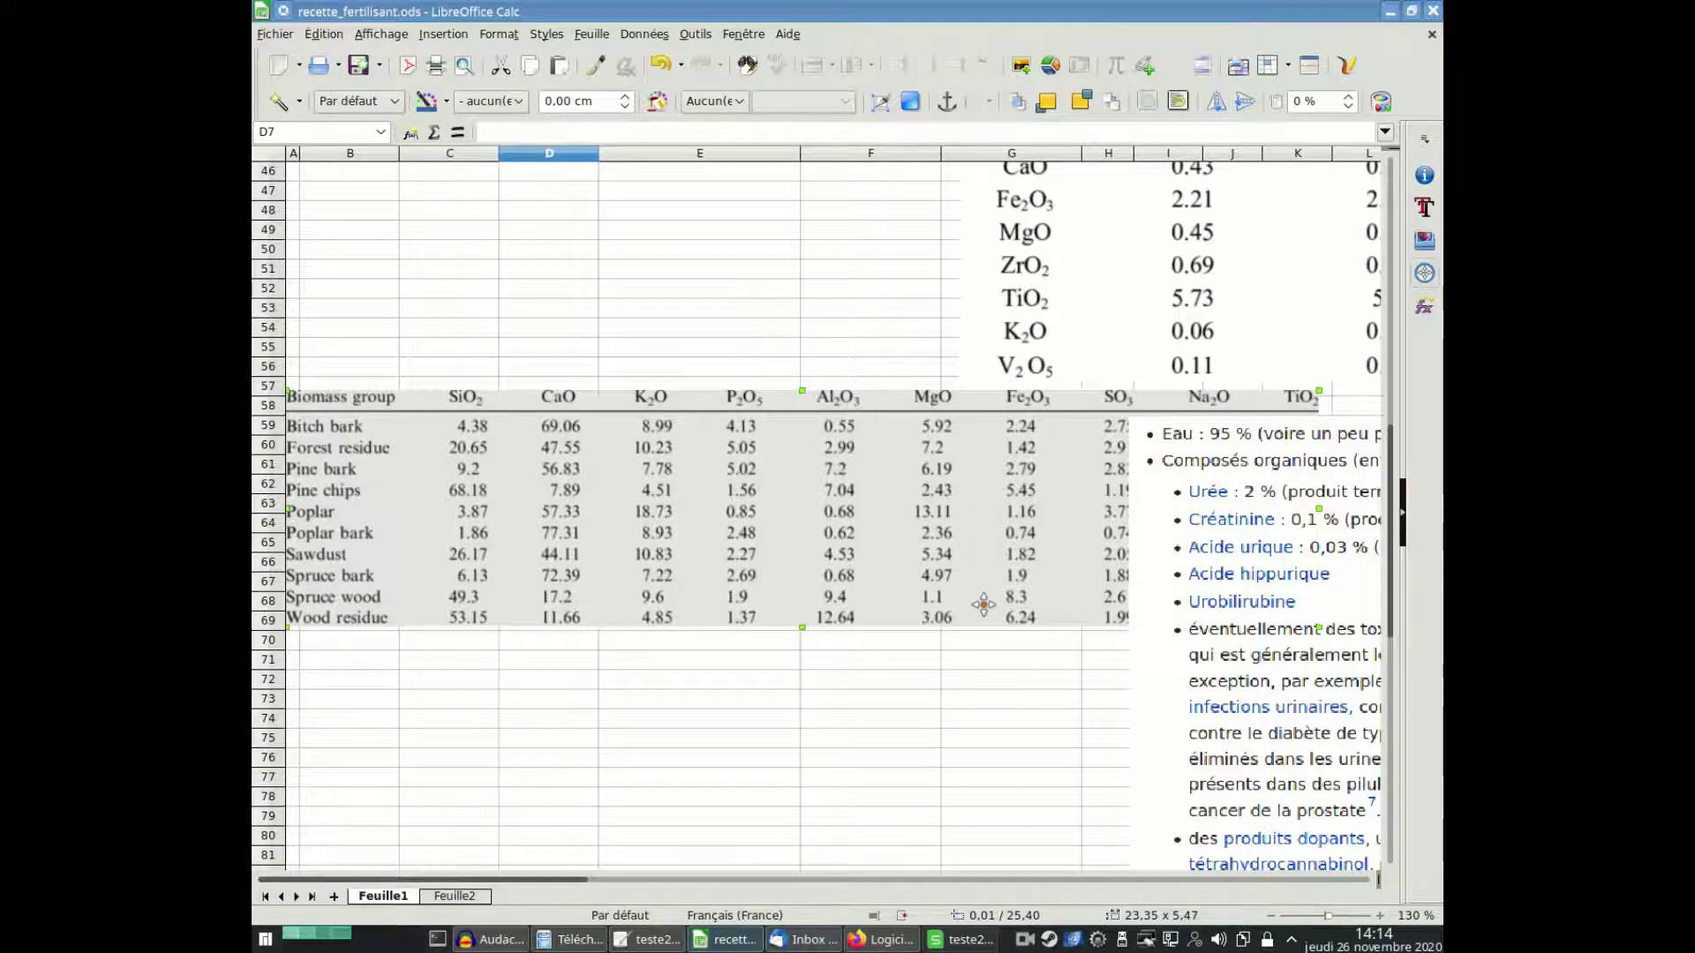
# Review the whole composition table again, from the product names and prices to the iodine column.
pyautogui.scroll(2, 962, 610)
pyautogui.moveTo(574, 888); pyautogui.dragTo(697, 883)
pyautogui.scroll(3, 681, 505)
pyautogui.scroll(10, 681, 504)
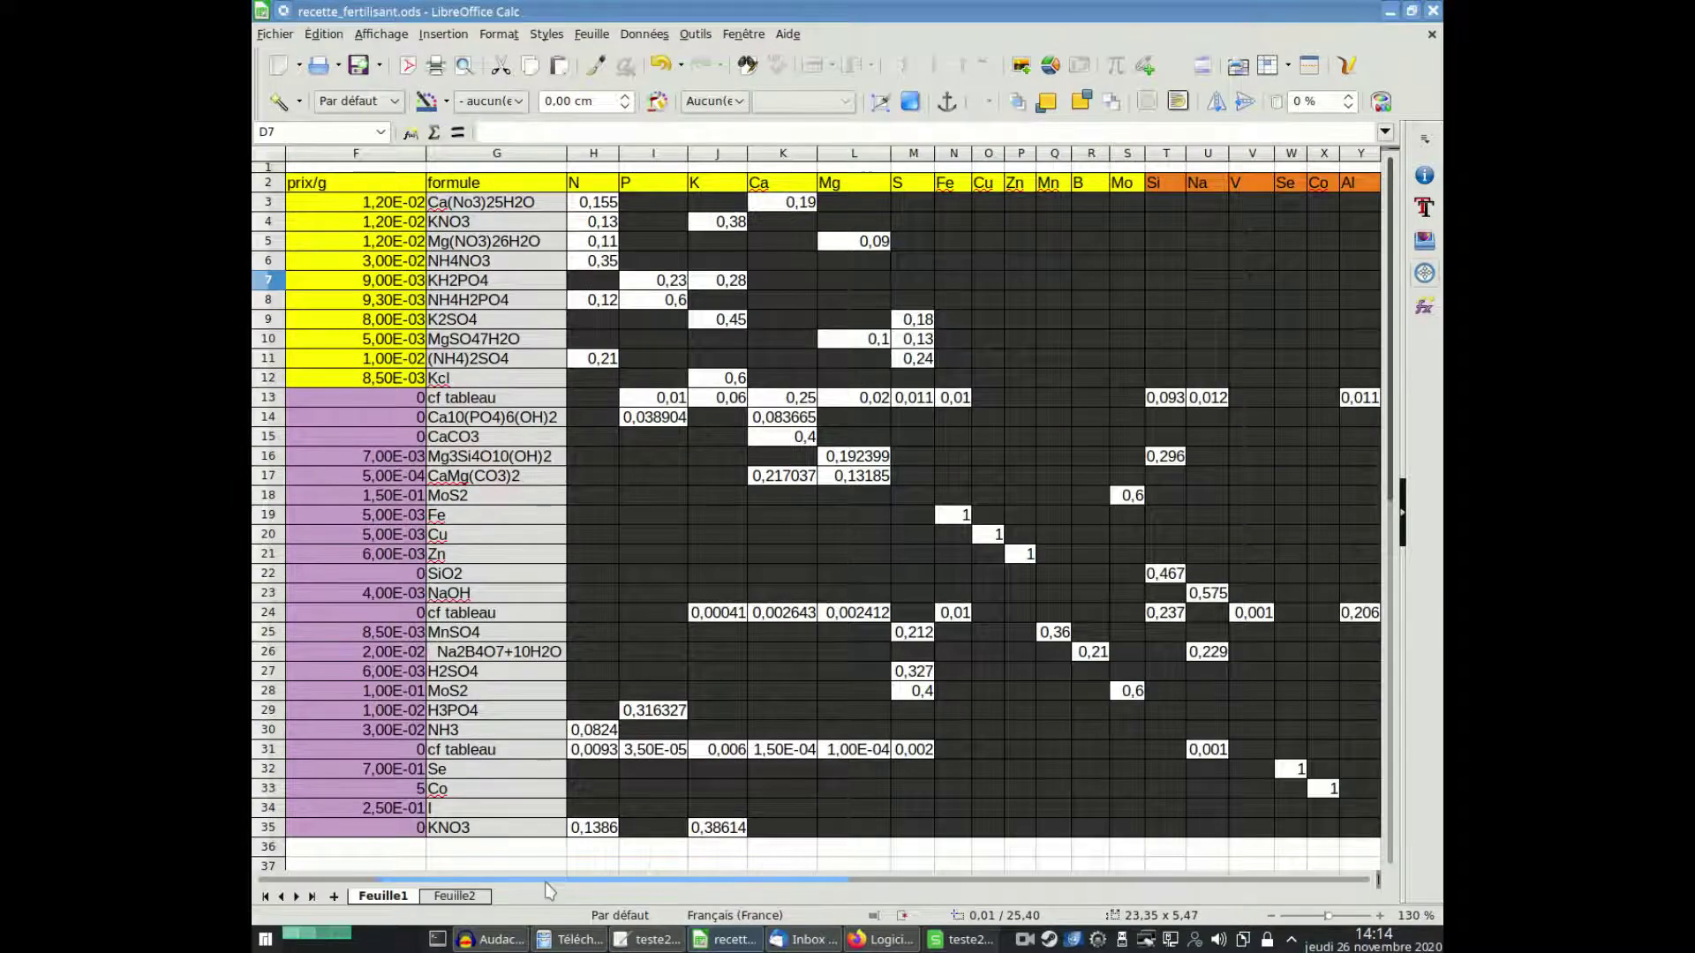
pyautogui.moveTo(563, 881)
pyautogui.mouseDown()
pyautogui.moveTo(541, 885)
pyautogui.moveTo(553, 897)
pyautogui.mouseUp()
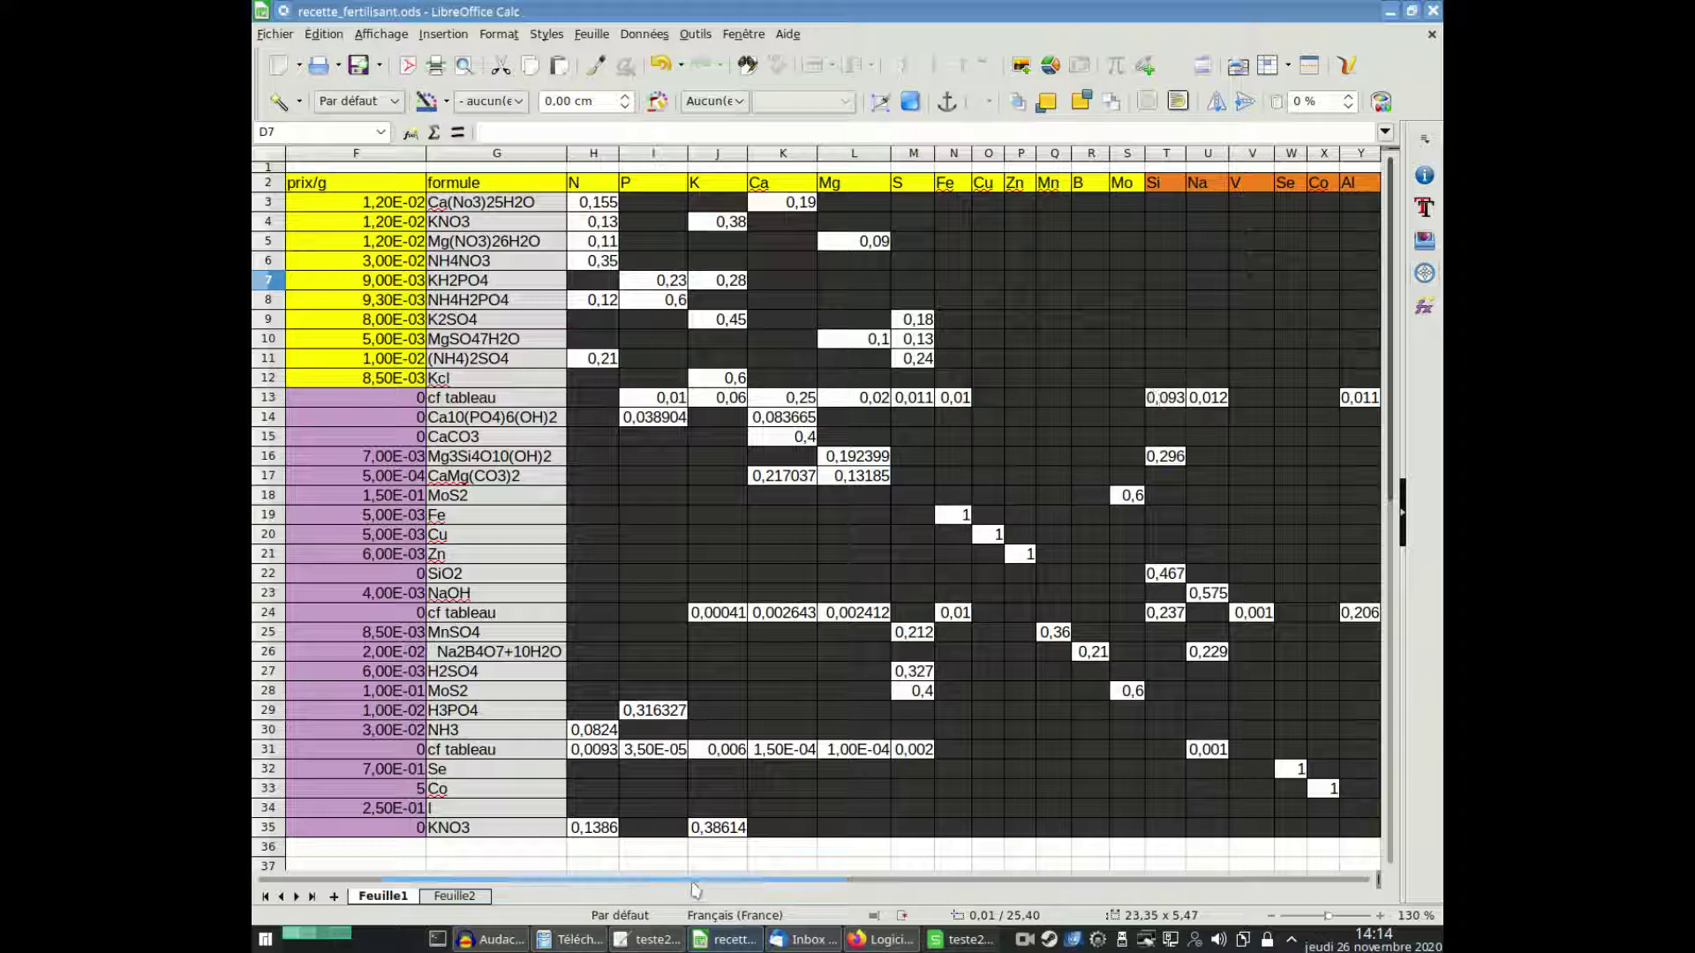
pyautogui.scroll(-1, 715, 886)
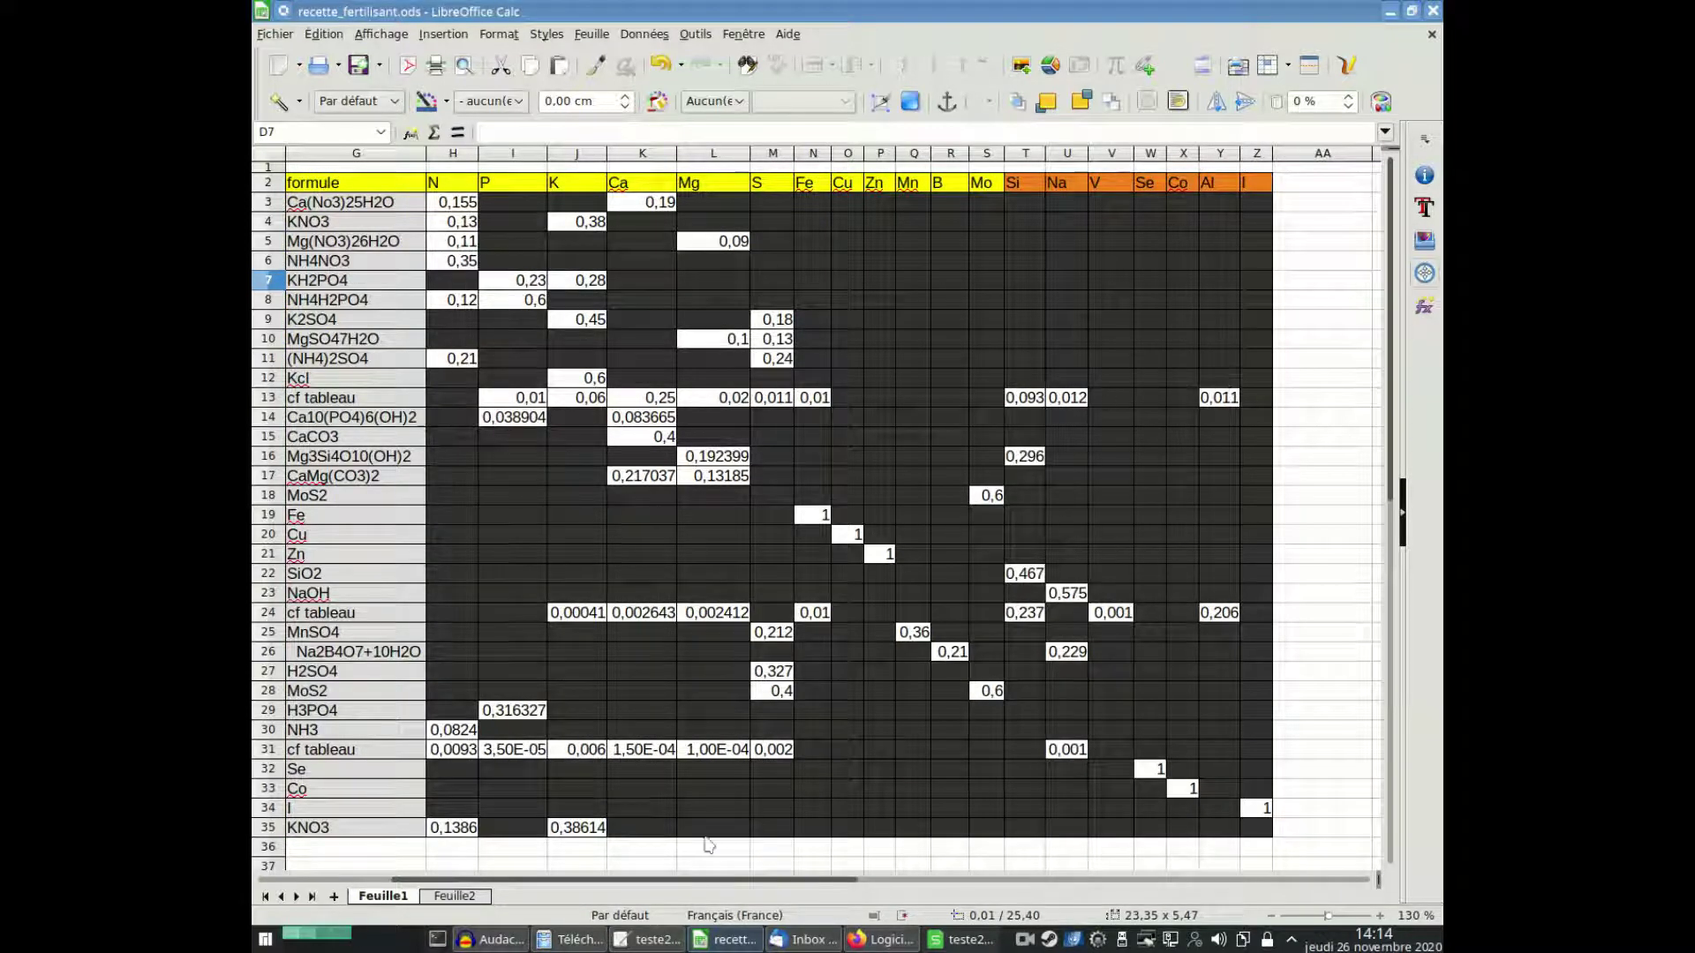
pyautogui.scroll(2, 692, 881)
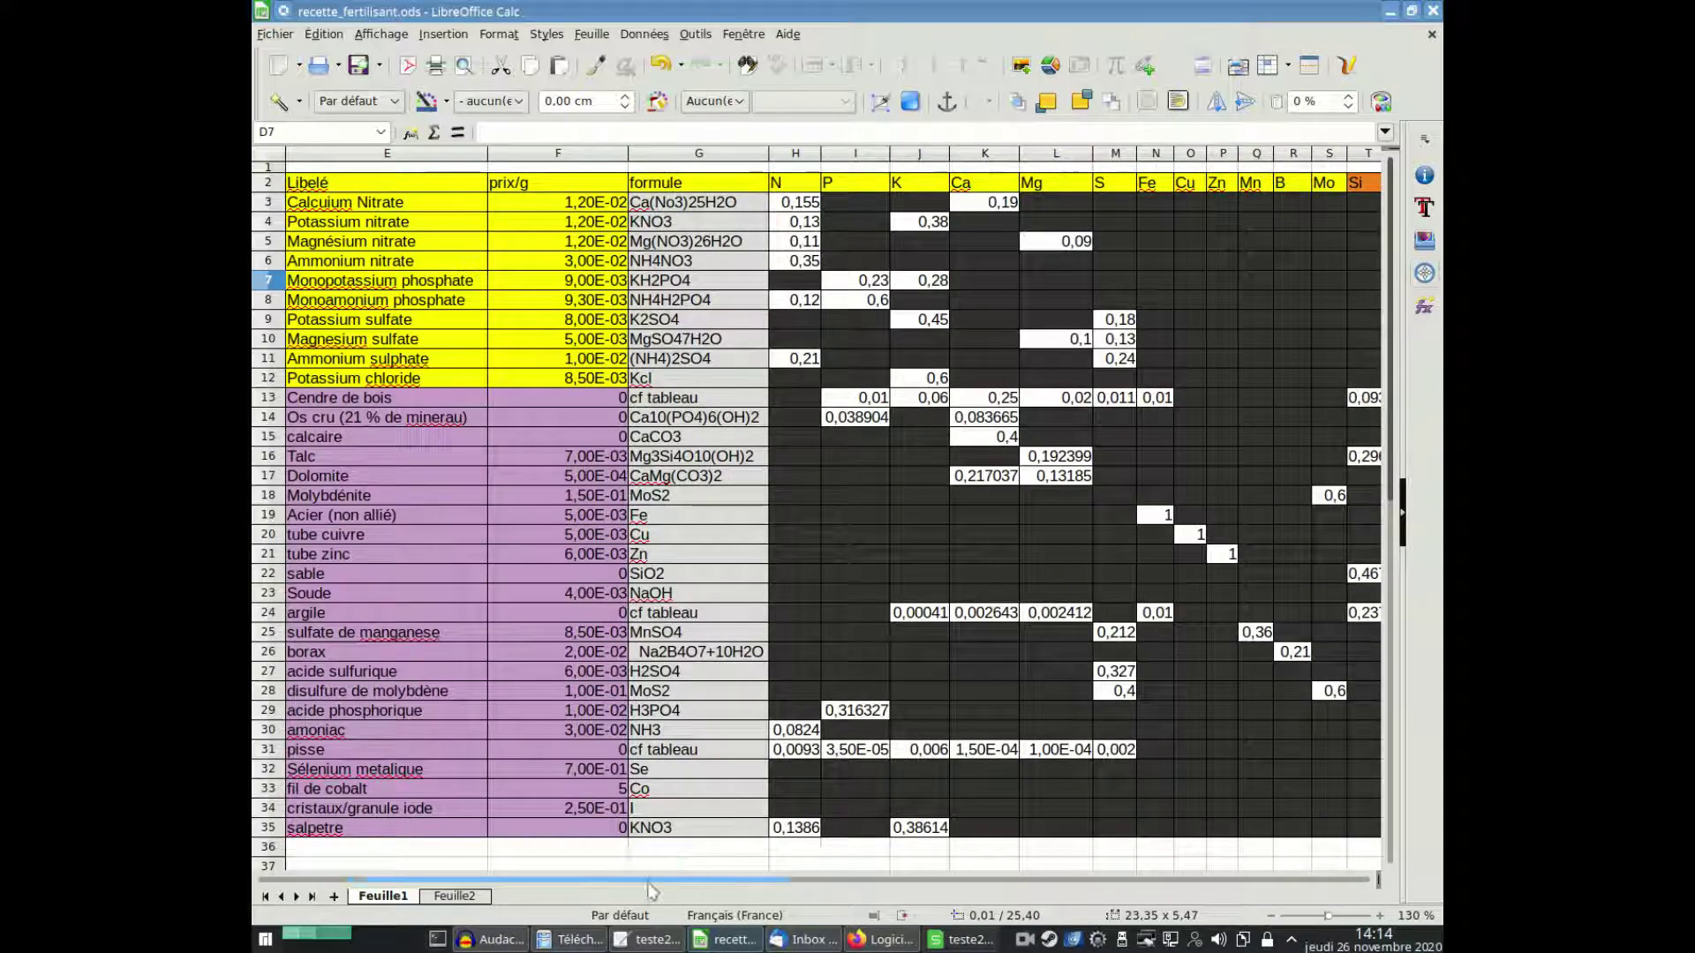
# Inspect the phosphorus contents of Monoamonium phosphate and Cendre de bois, and the formula behind the Os cru value.
pyautogui.click(330, 398)
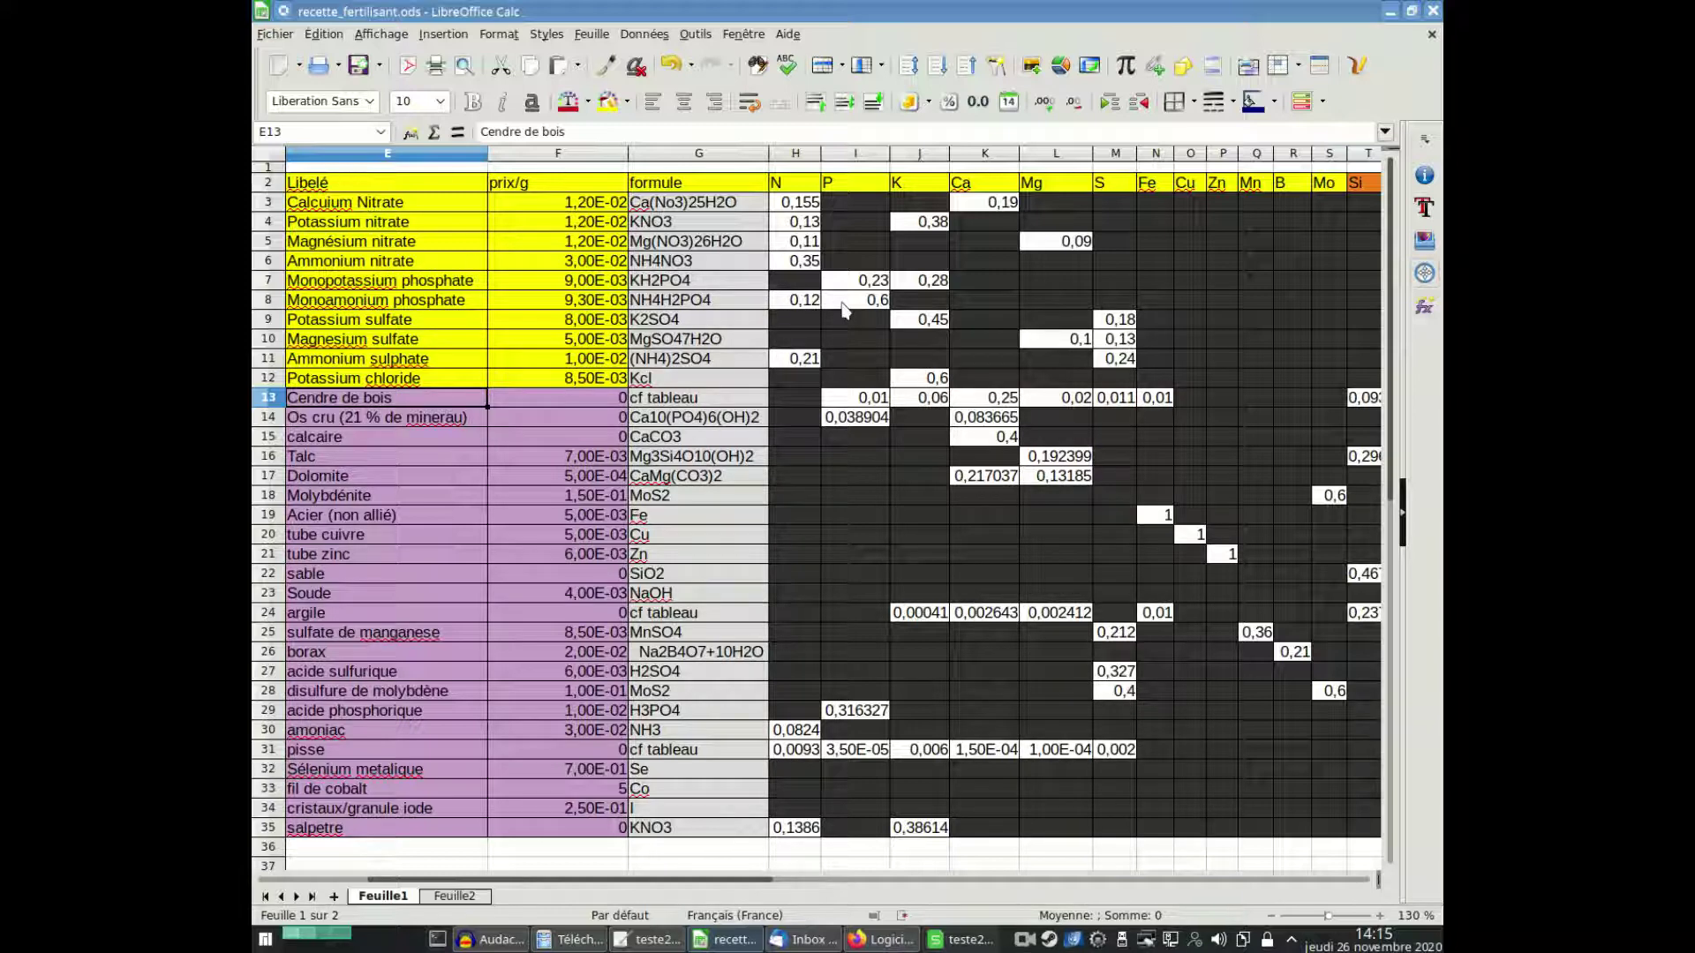
pyautogui.click(879, 304)
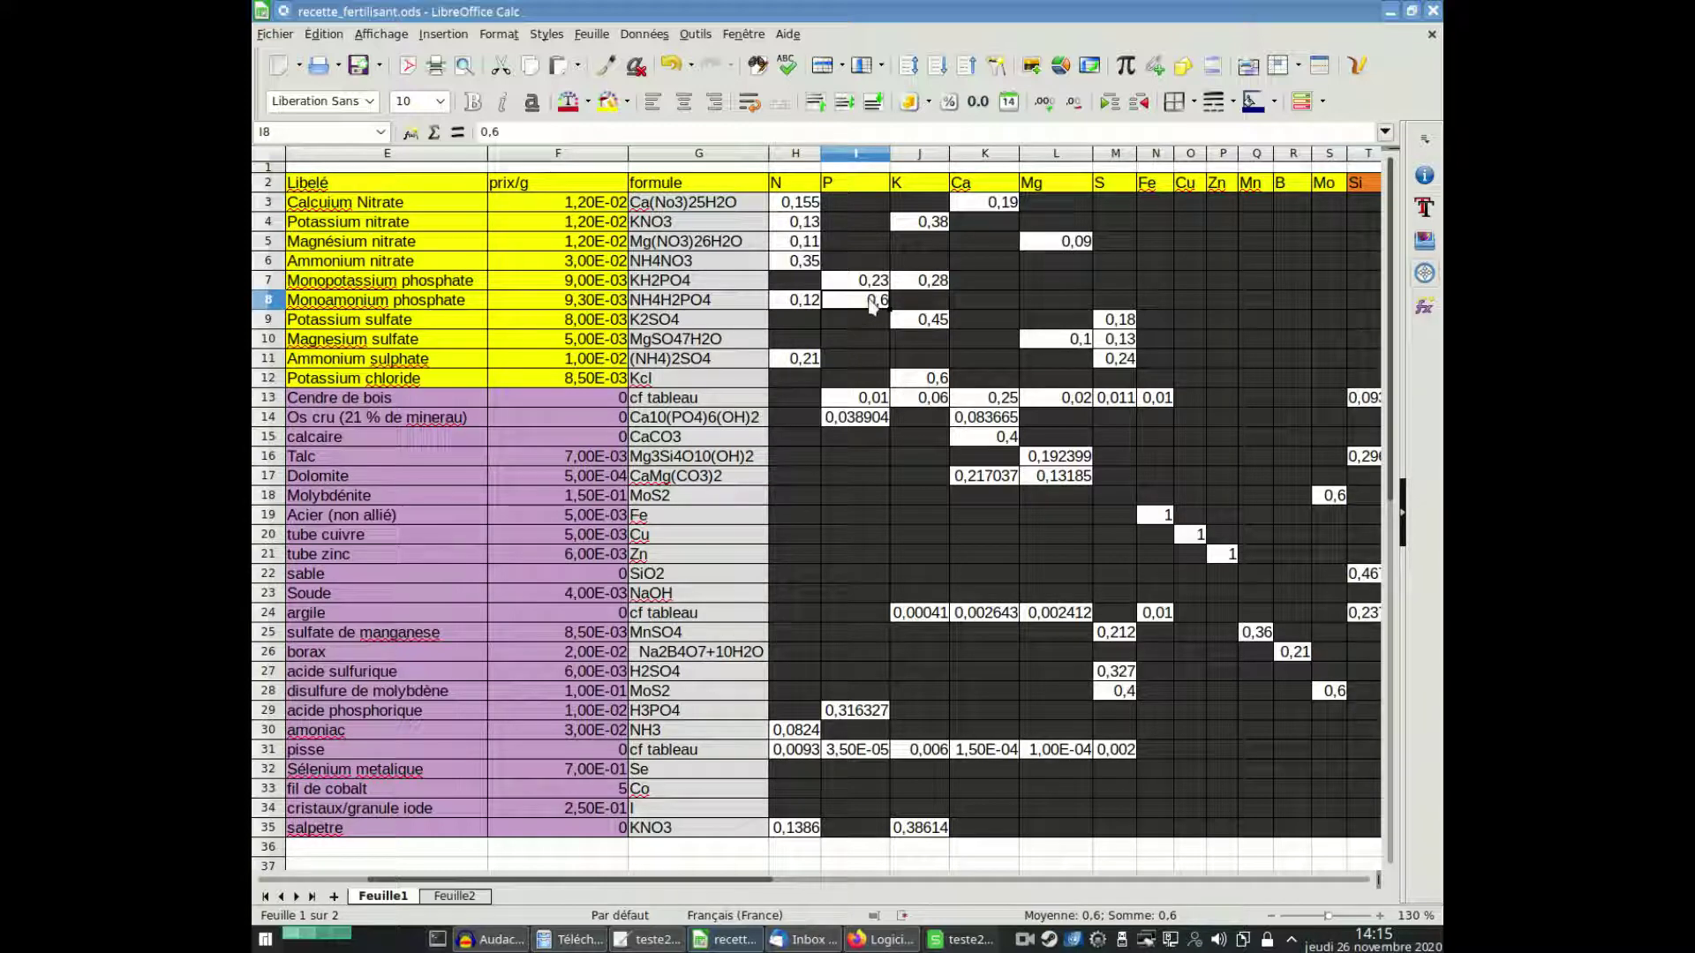
pyautogui.click(862, 405)
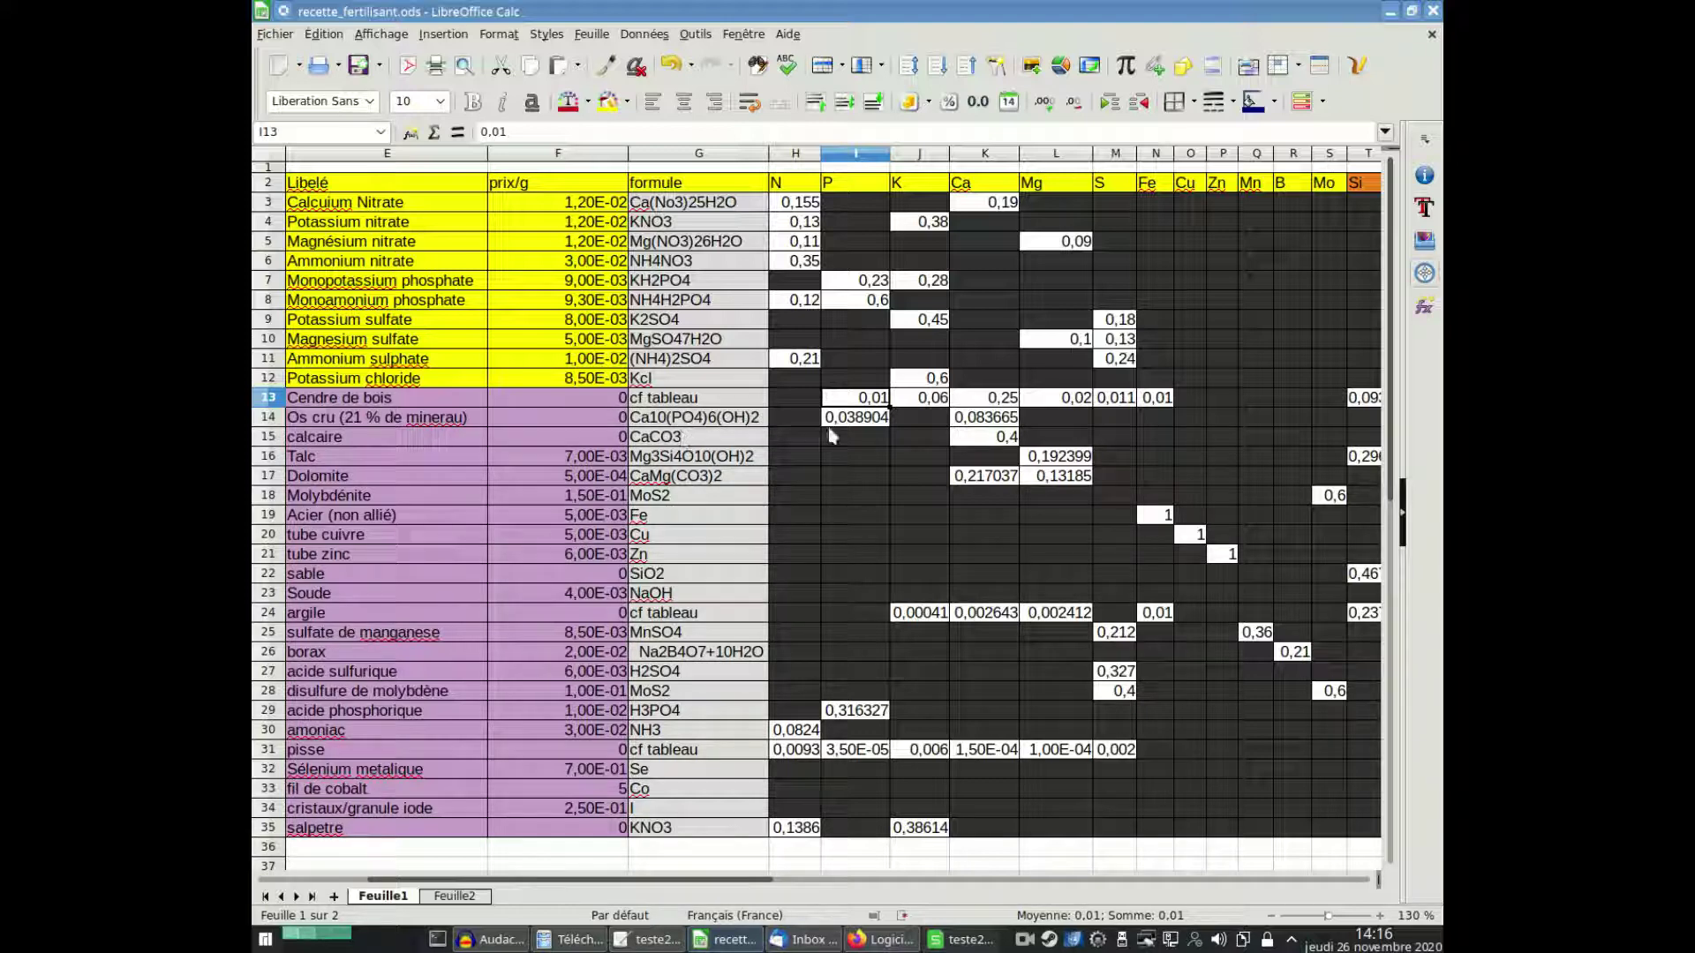
pyautogui.click(855, 420)
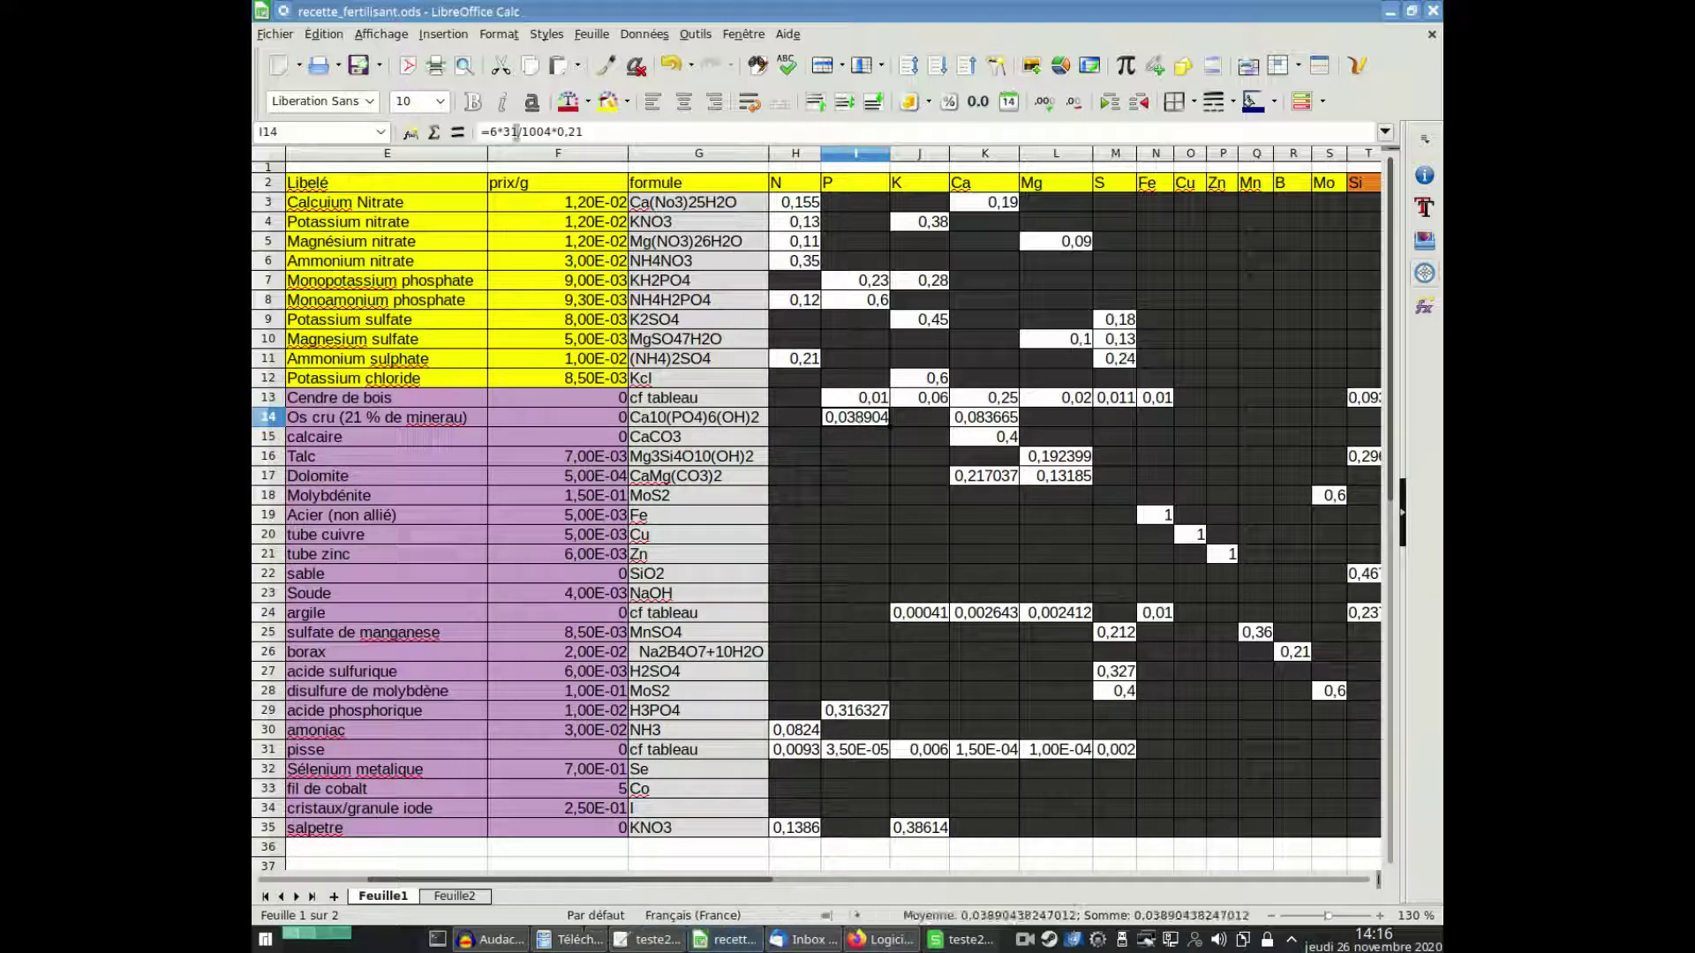
pyautogui.click(906, 424)
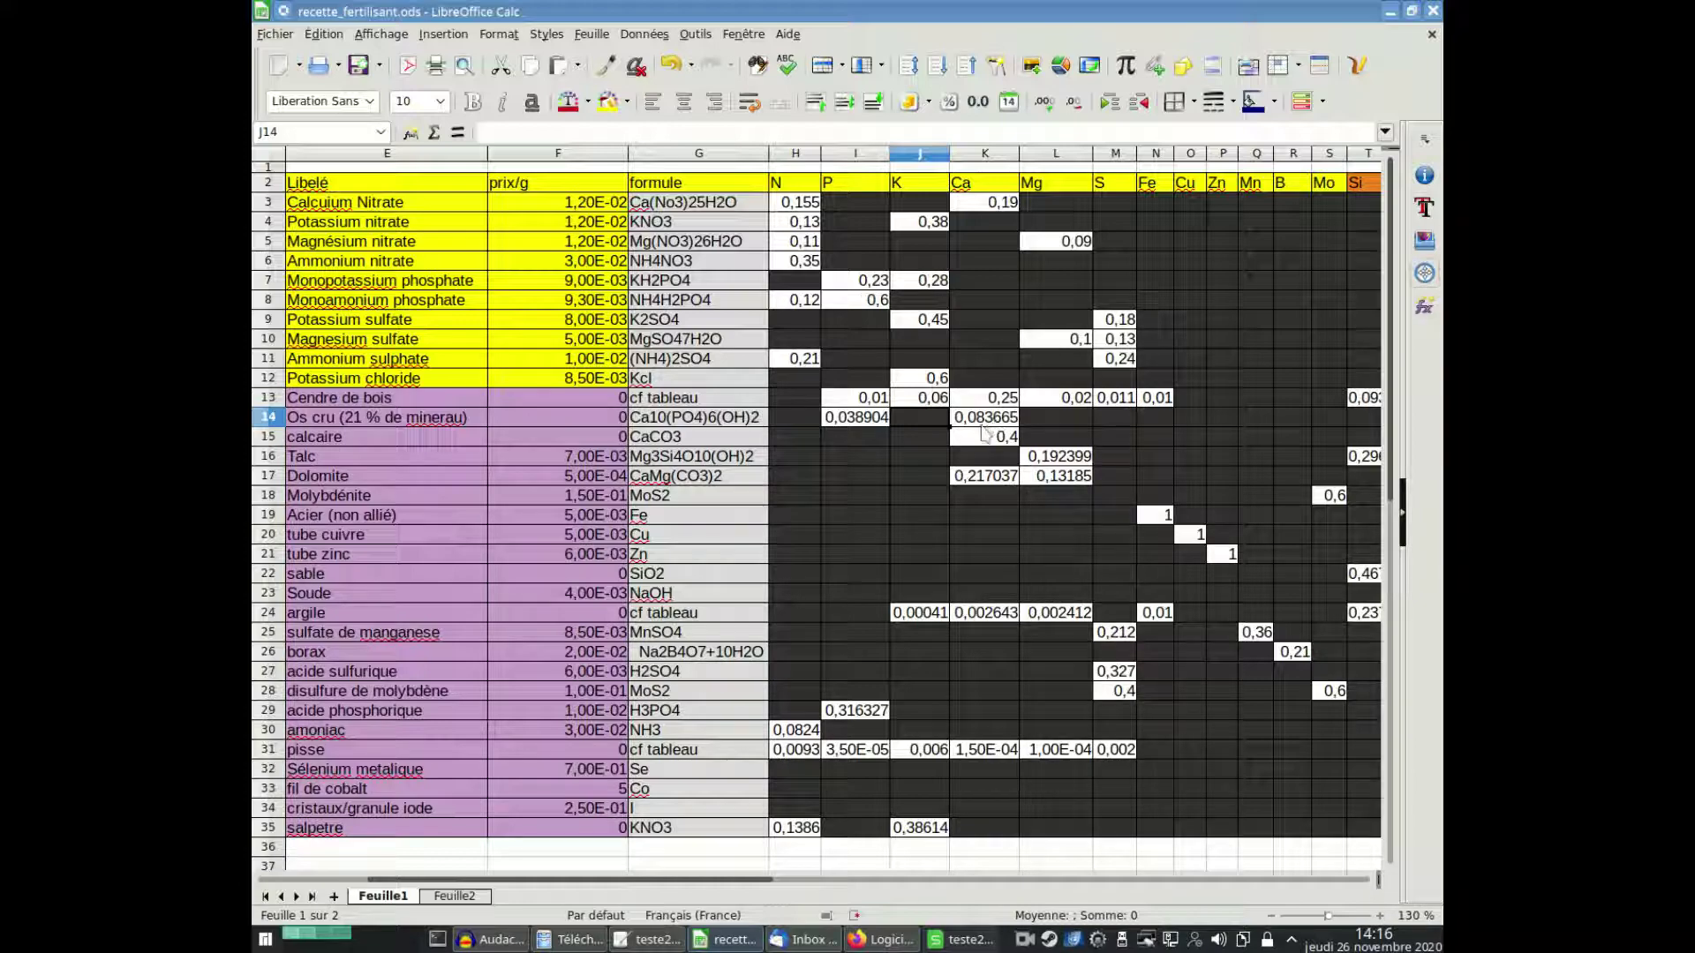
pyautogui.moveTo(759, 881)
pyautogui.mouseDown()
pyautogui.moveTo(816, 893)
pyautogui.moveTo(746, 911)
pyautogui.mouseUp()
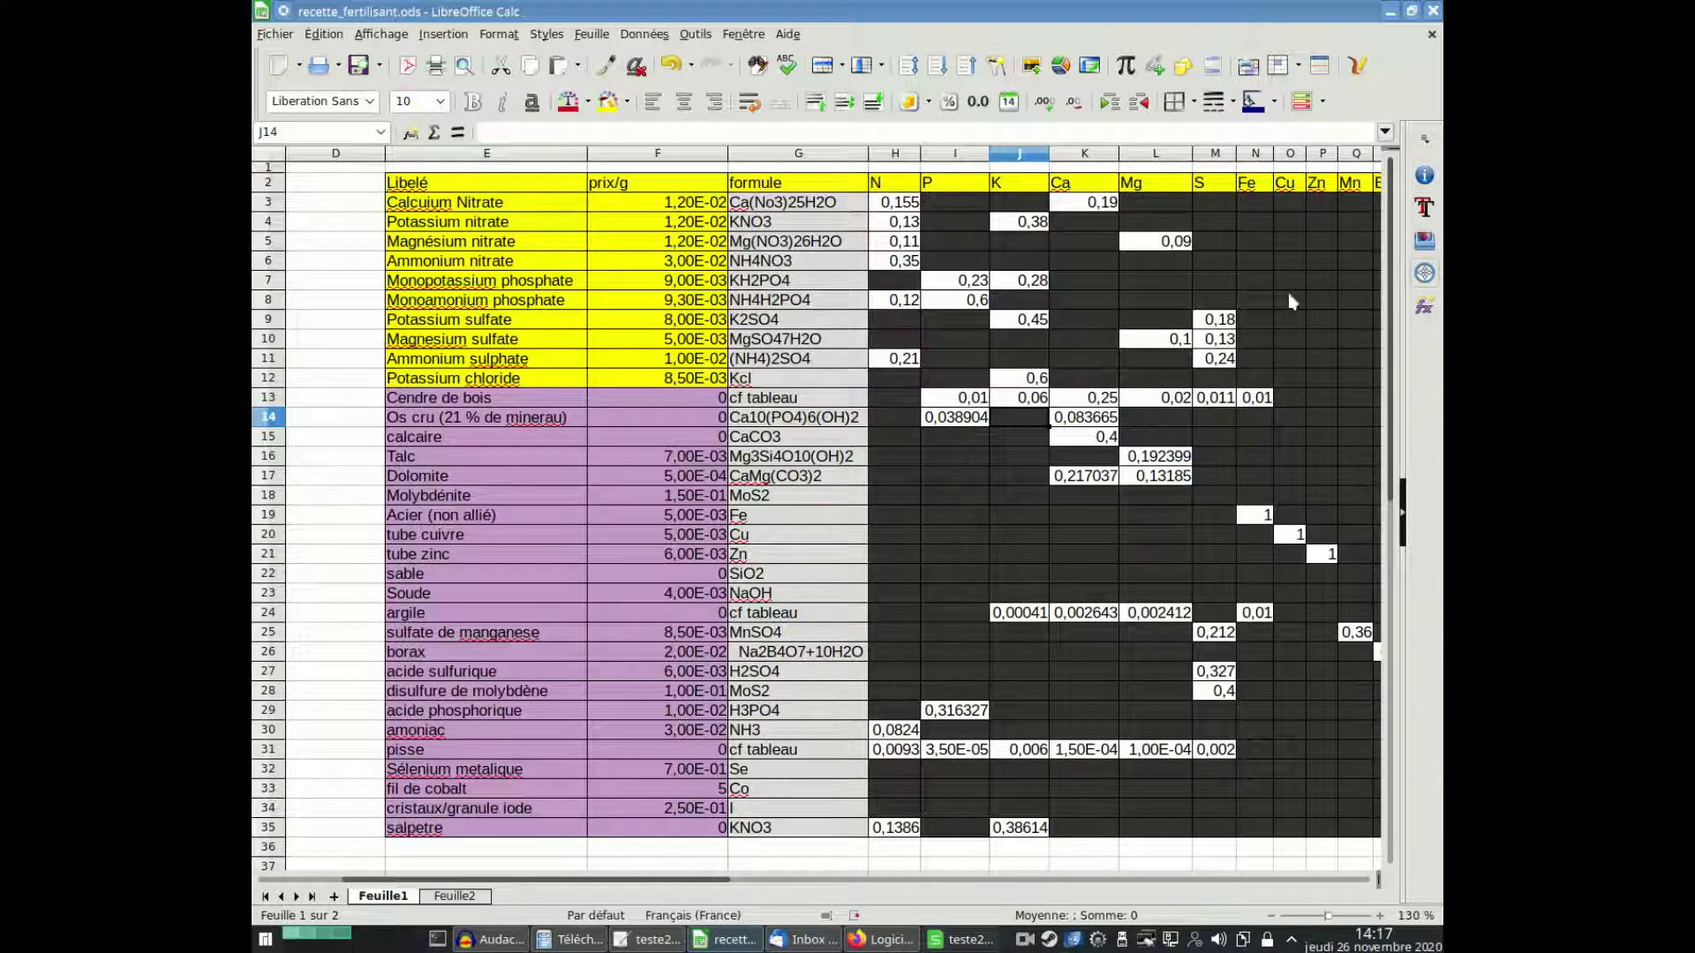
pyautogui.moveTo(633, 880); pyautogui.dragTo(673, 895)
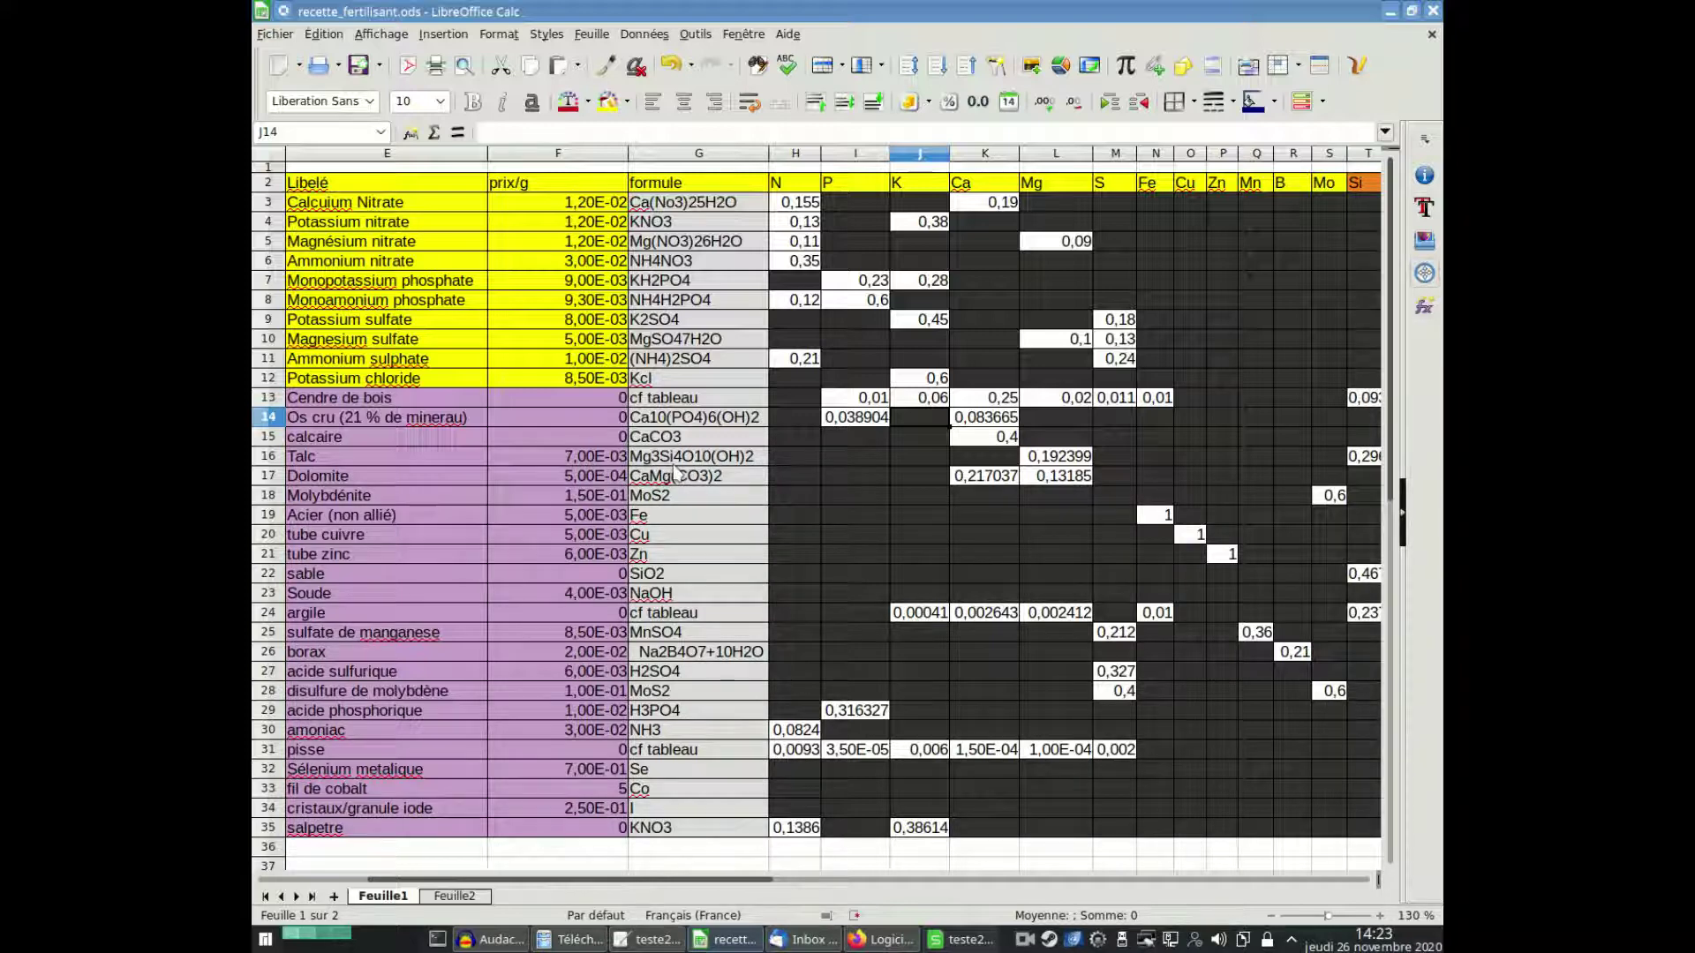
pyautogui.scroll(1, 676, 474)
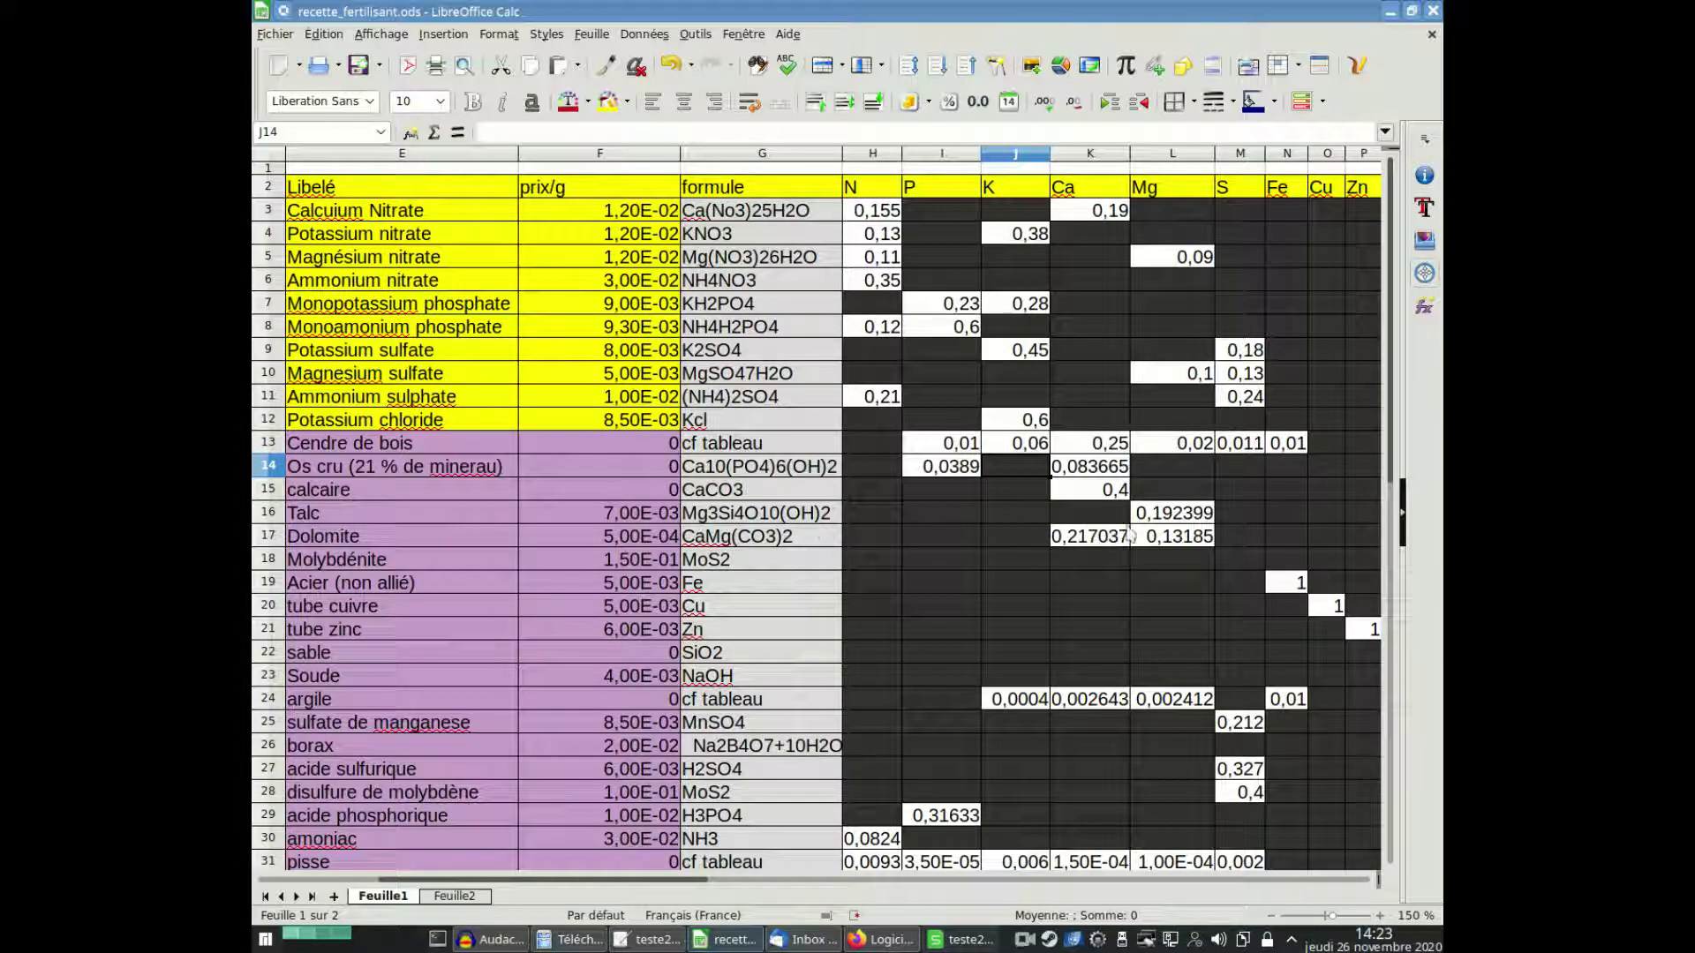
# Inspect the formula behind Talc's magnesium content and look over the products below it, including tube cuivre.
pyautogui.click(1179, 521)
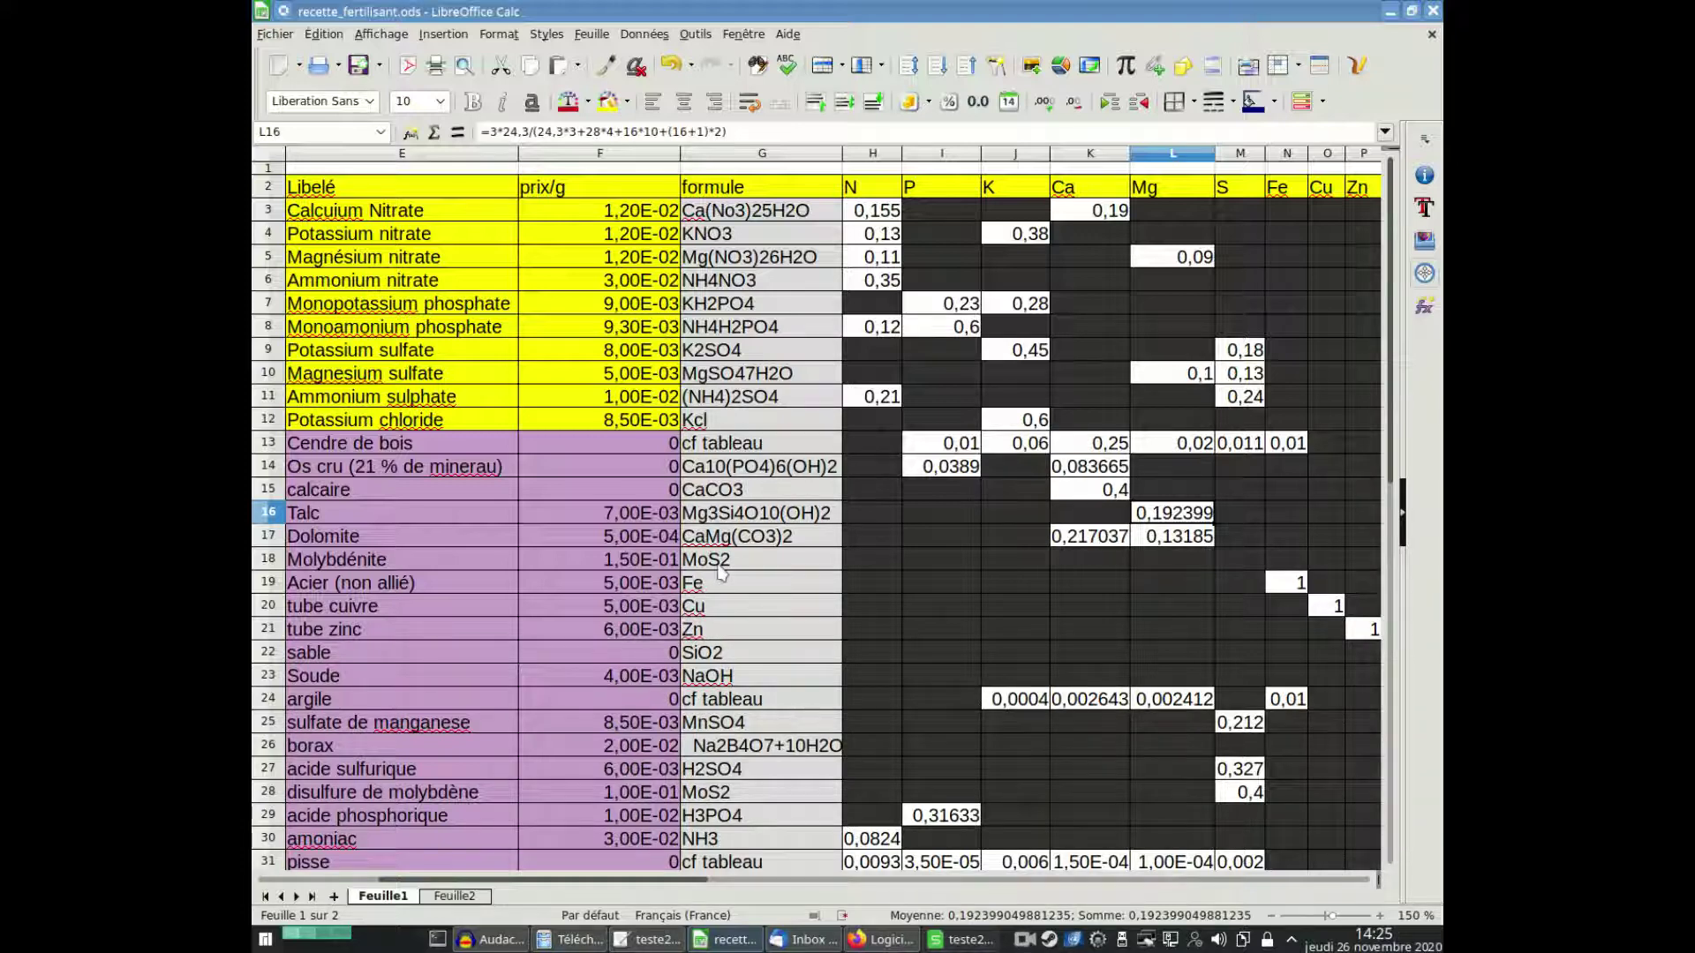
pyautogui.scroll(-1, 722, 572)
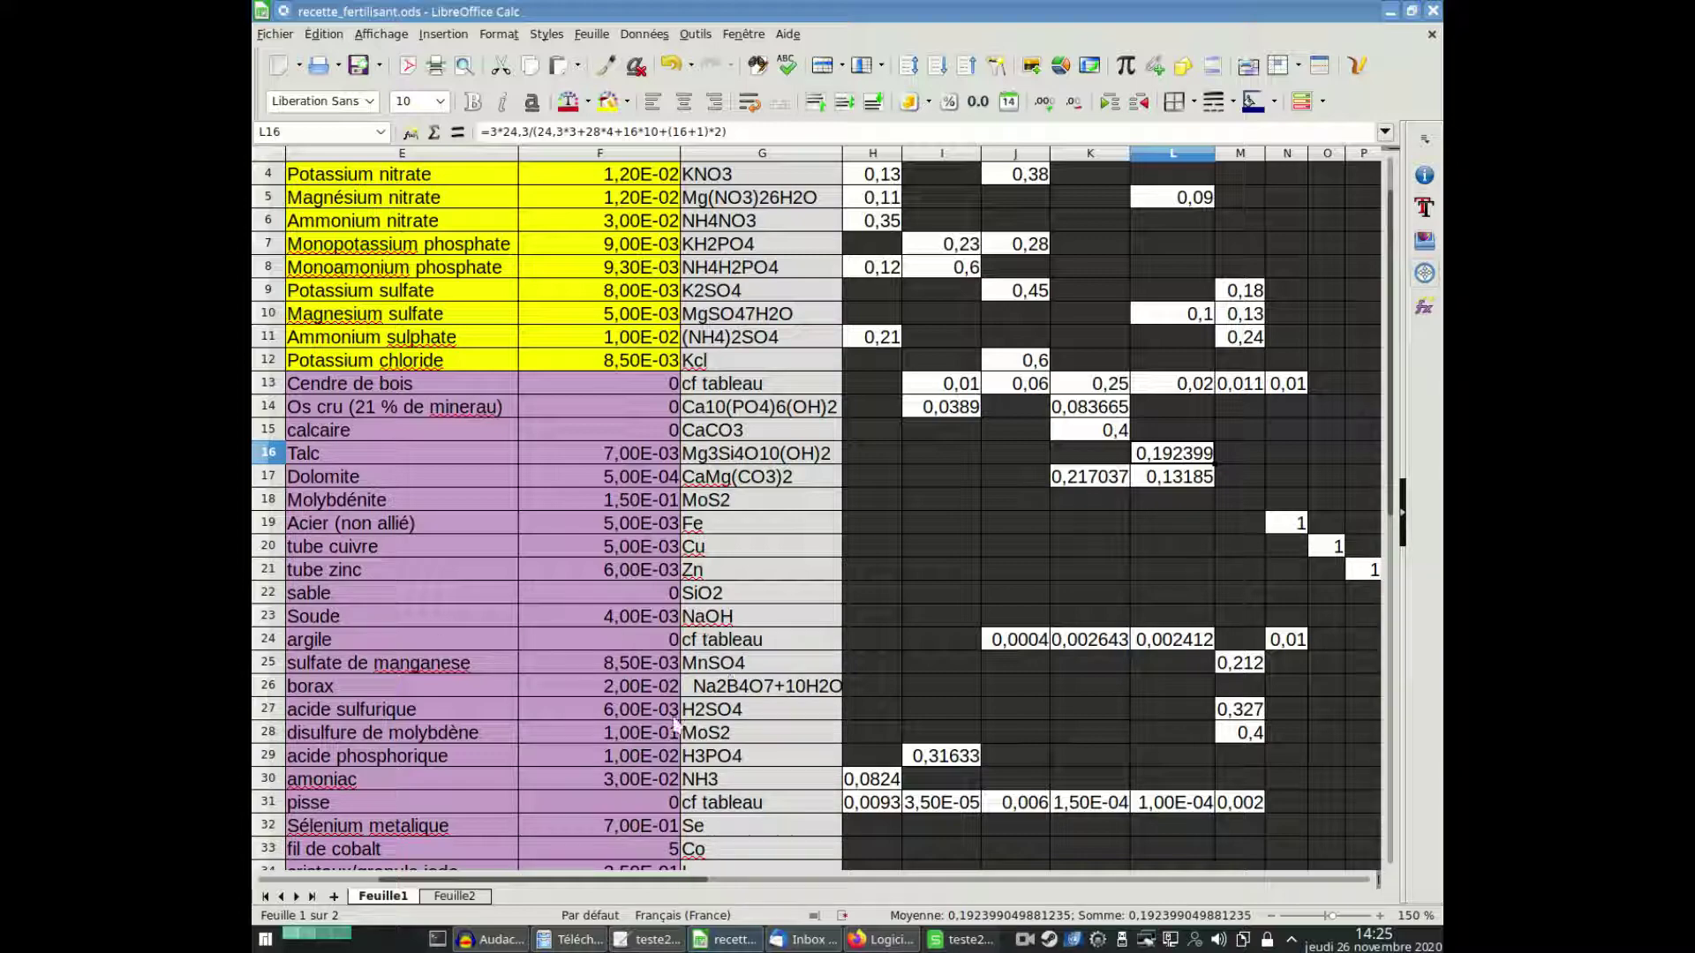
pyautogui.moveTo(599, 883)
pyautogui.mouseDown()
pyautogui.moveTo(664, 885)
pyautogui.moveTo(606, 883)
pyautogui.mouseUp()
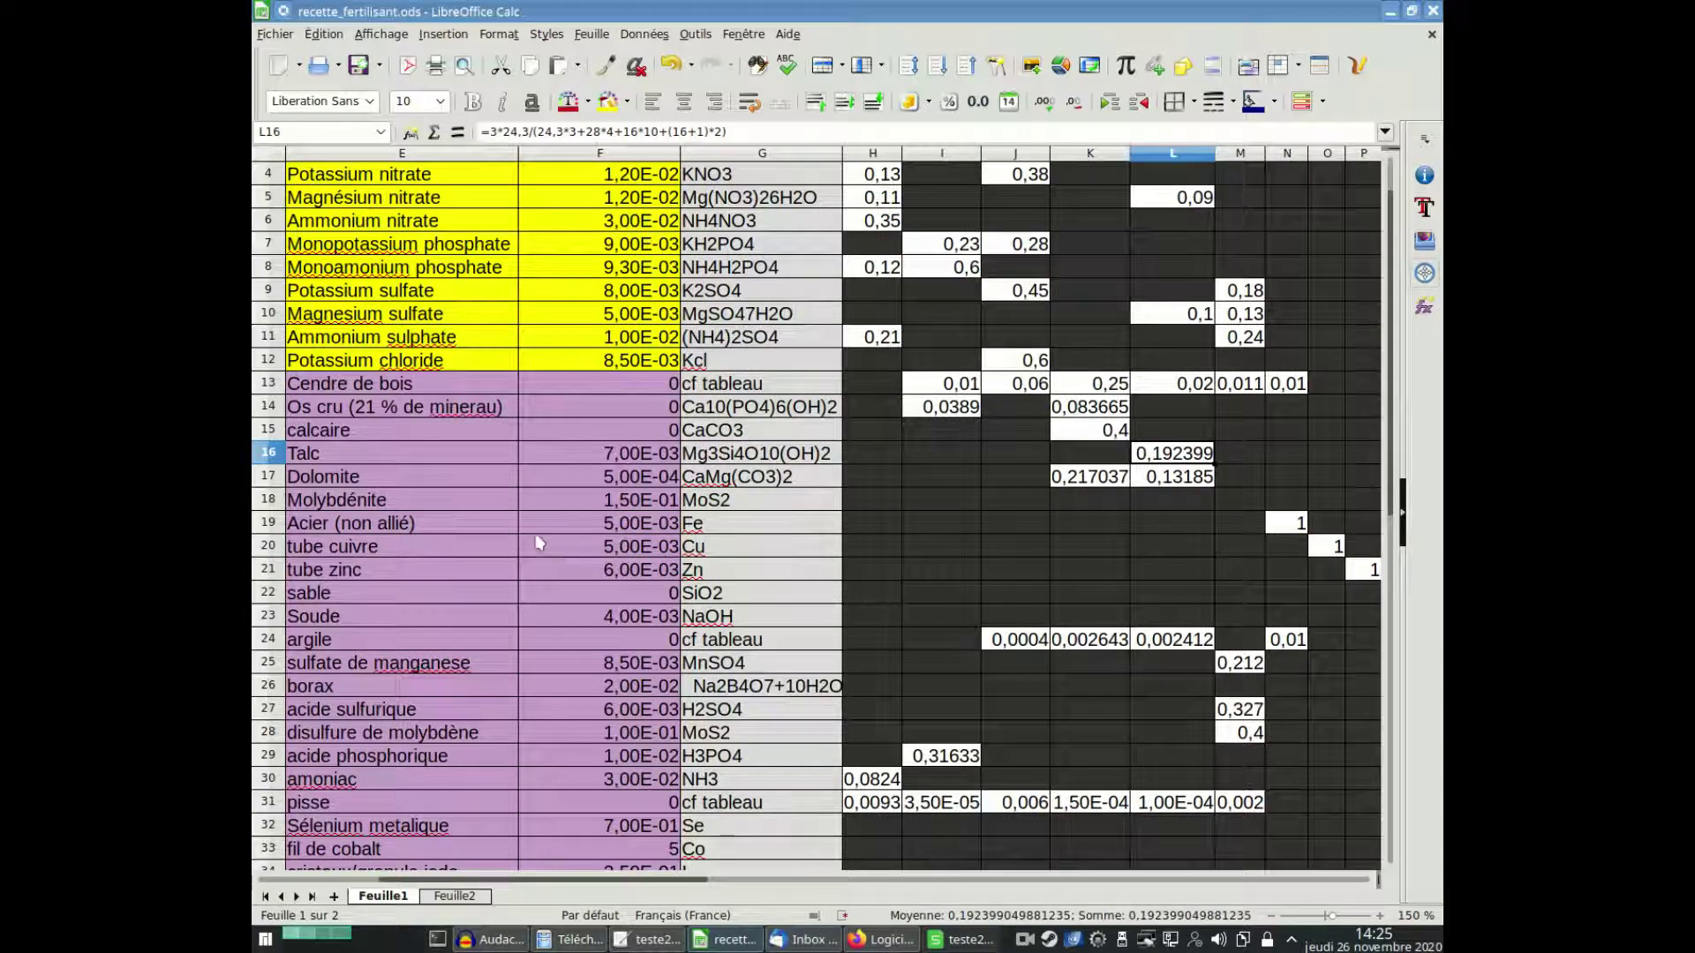
pyautogui.click(410, 551)
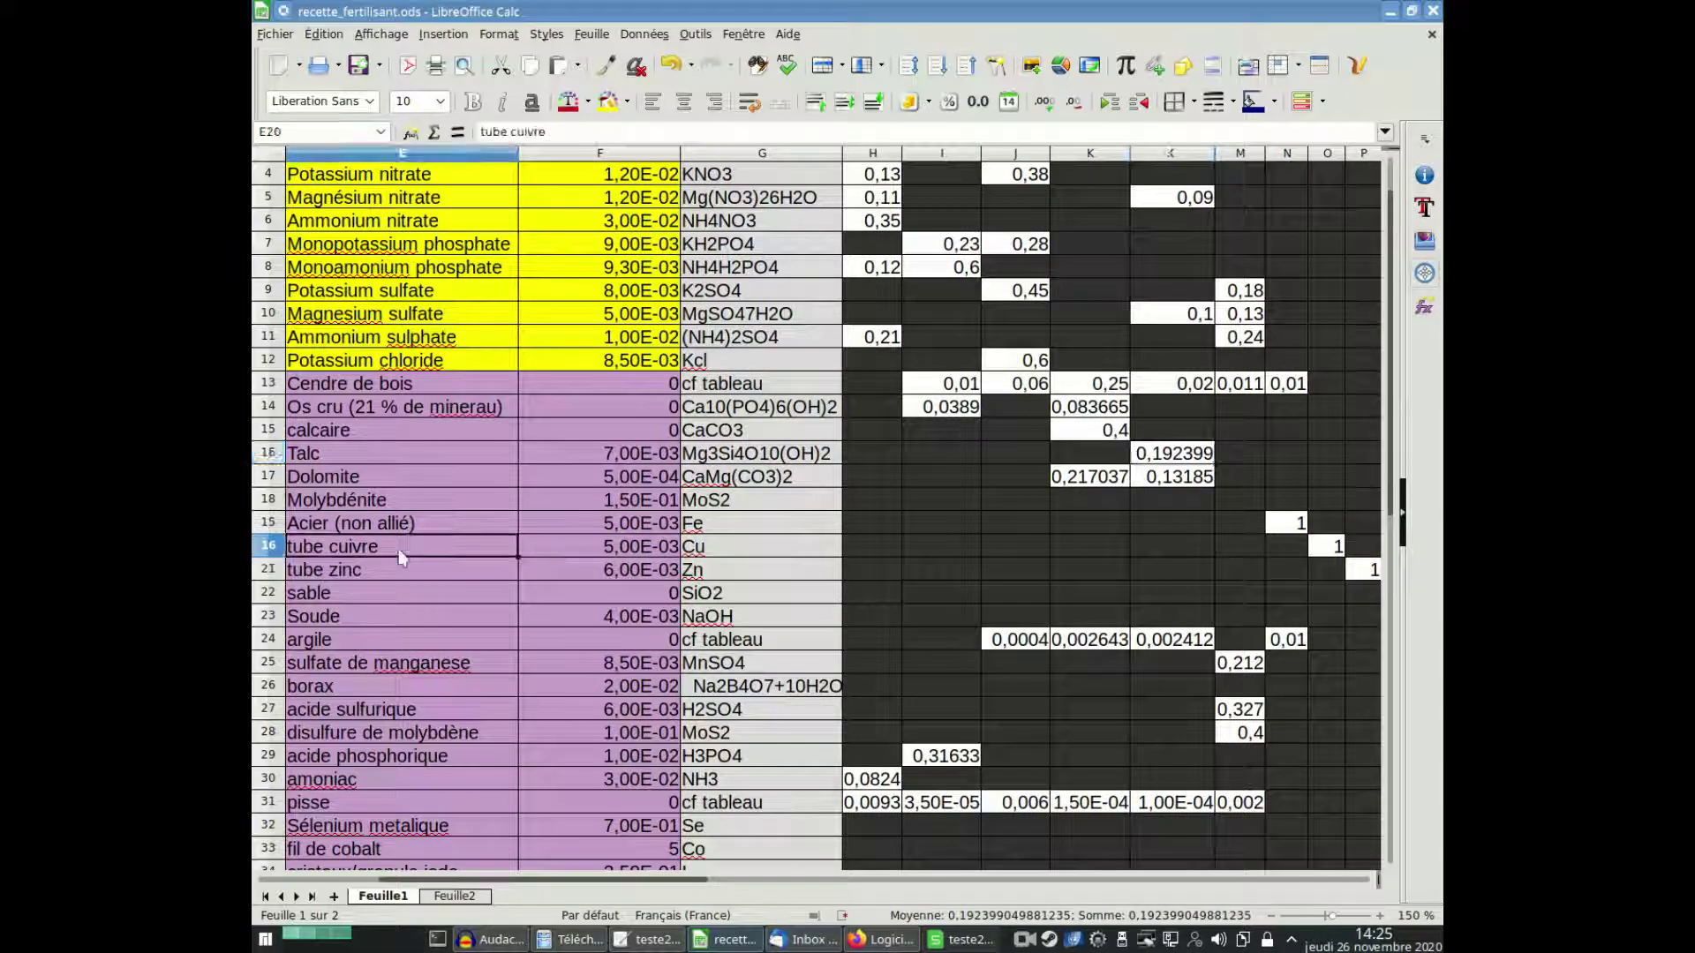
# Highlight the argile row and examine its element contents from potassium across to aluminium.
pyautogui.click(266, 639)
pyautogui.keyDown('ctrl'); pyautogui.scroll(-2, 755, 523); pyautogui.keyUp('ctrl')
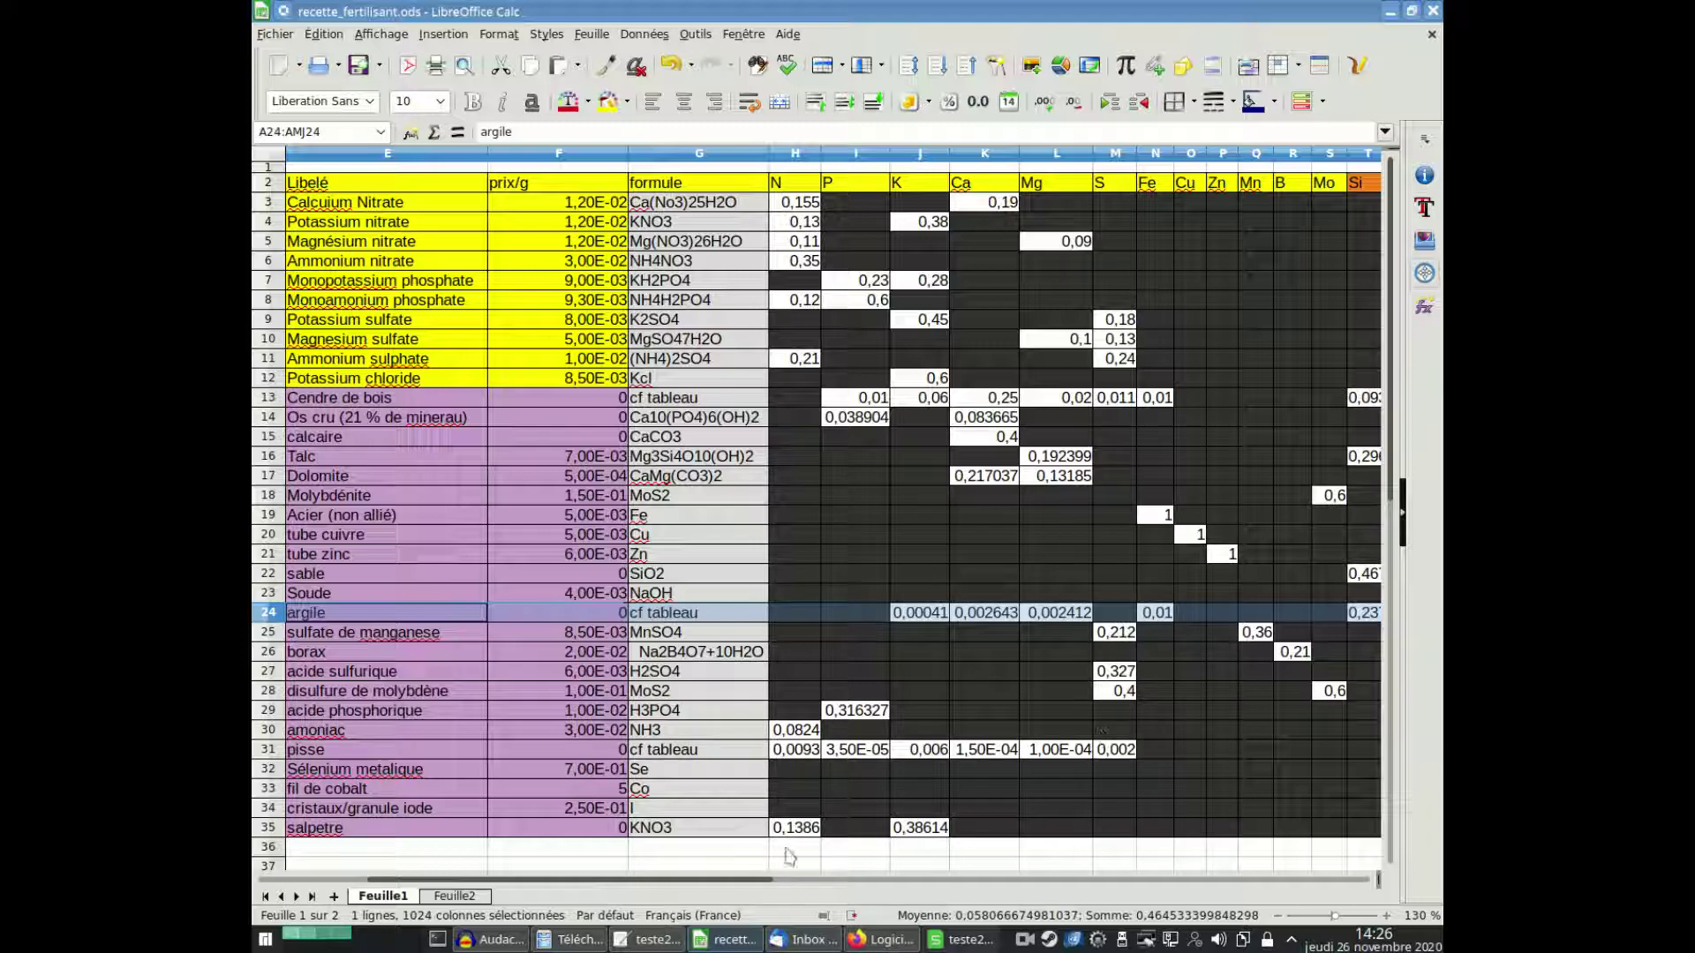
pyautogui.moveTo(763, 880); pyautogui.dragTo(848, 881)
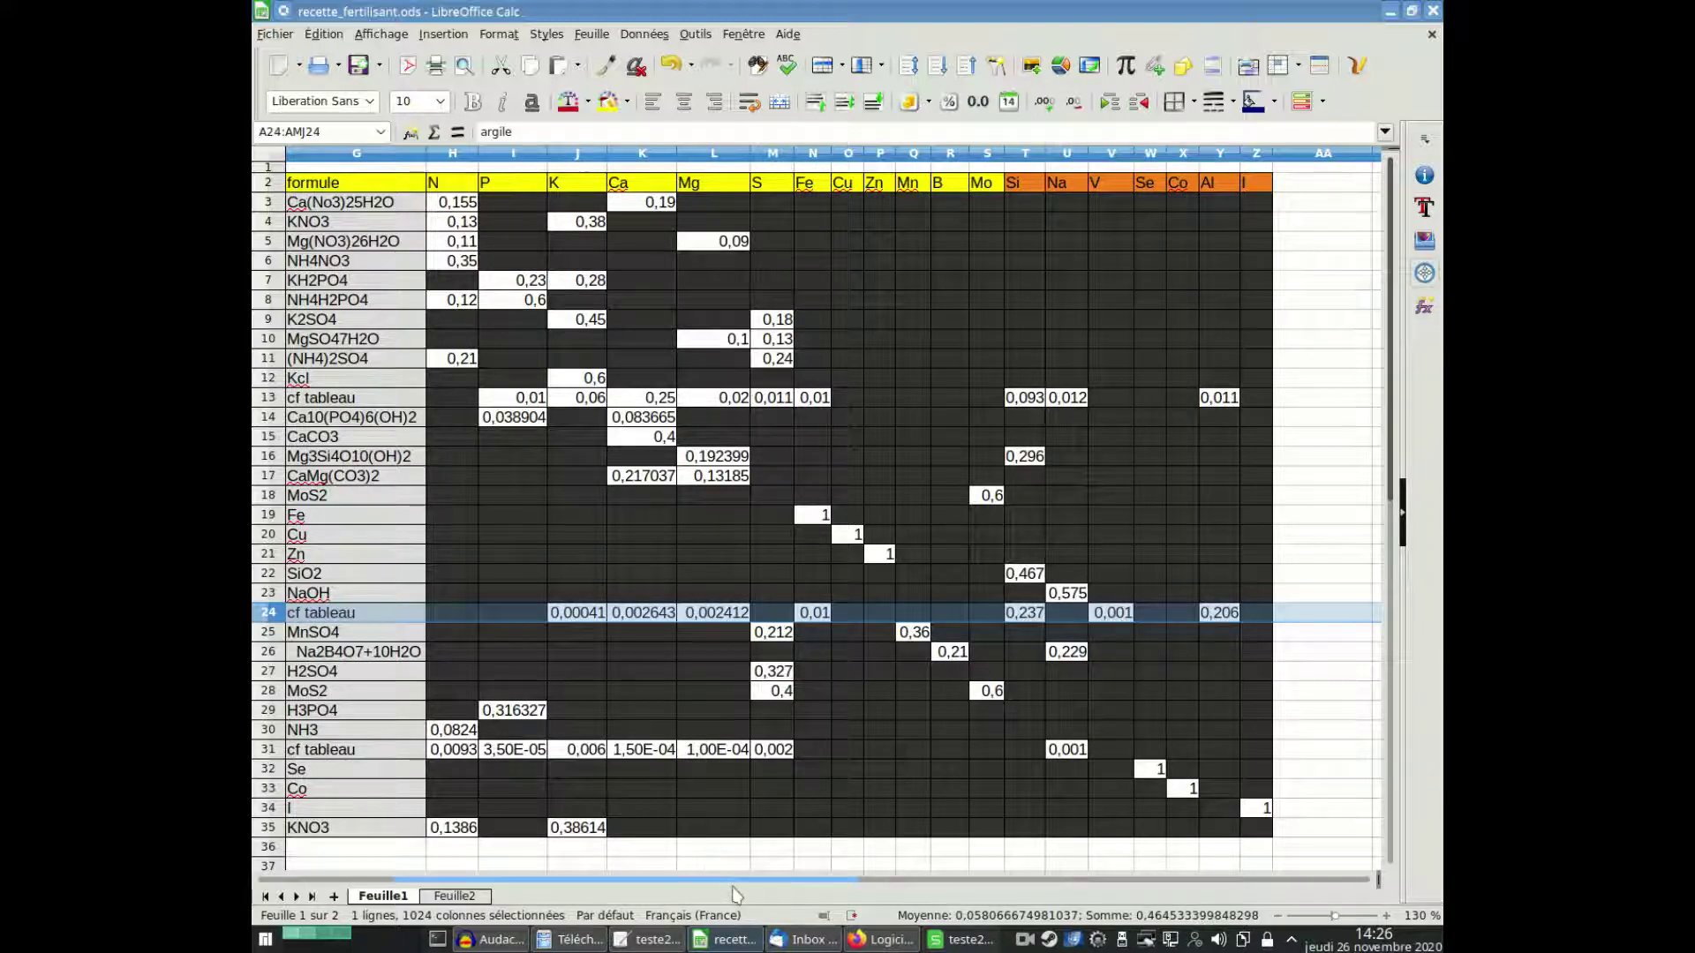
pyautogui.moveTo(736, 890)
pyautogui.mouseDown()
pyautogui.moveTo(711, 888)
pyautogui.moveTo(741, 884)
pyautogui.mouseUp()
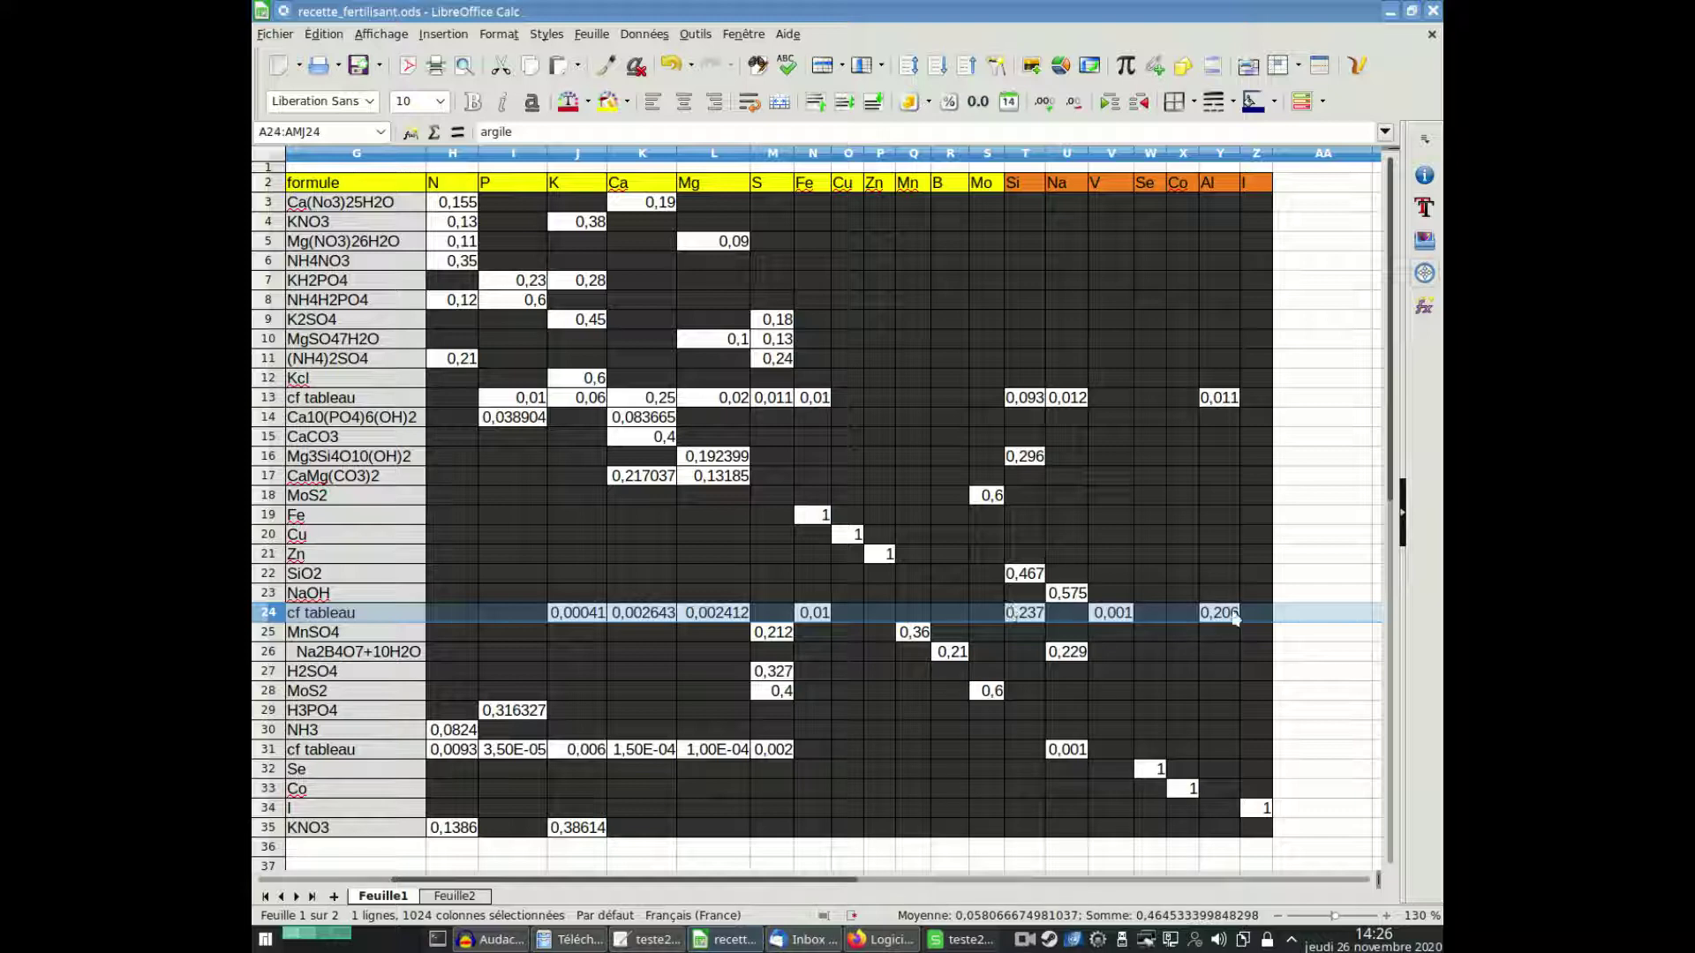
pyautogui.moveTo(670, 878); pyautogui.dragTo(632, 885)
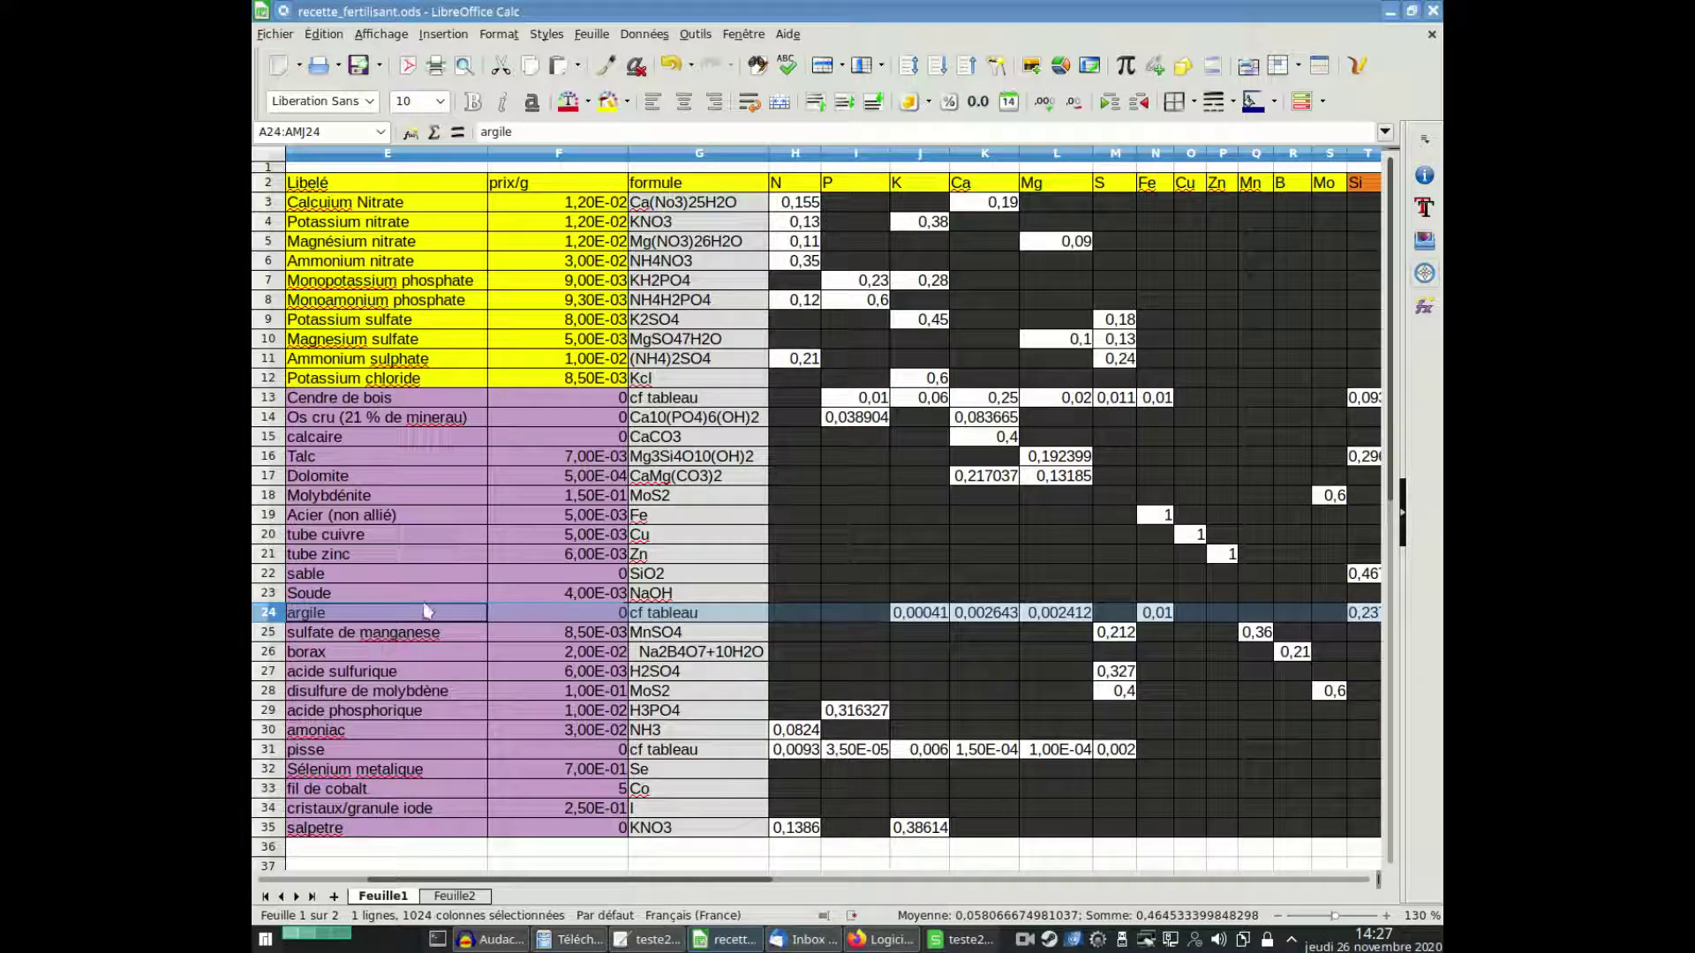
# Review the remaining products from sulfate de manganese and borax down to salpetre across all price and element columns.
pyautogui.click(341, 636)
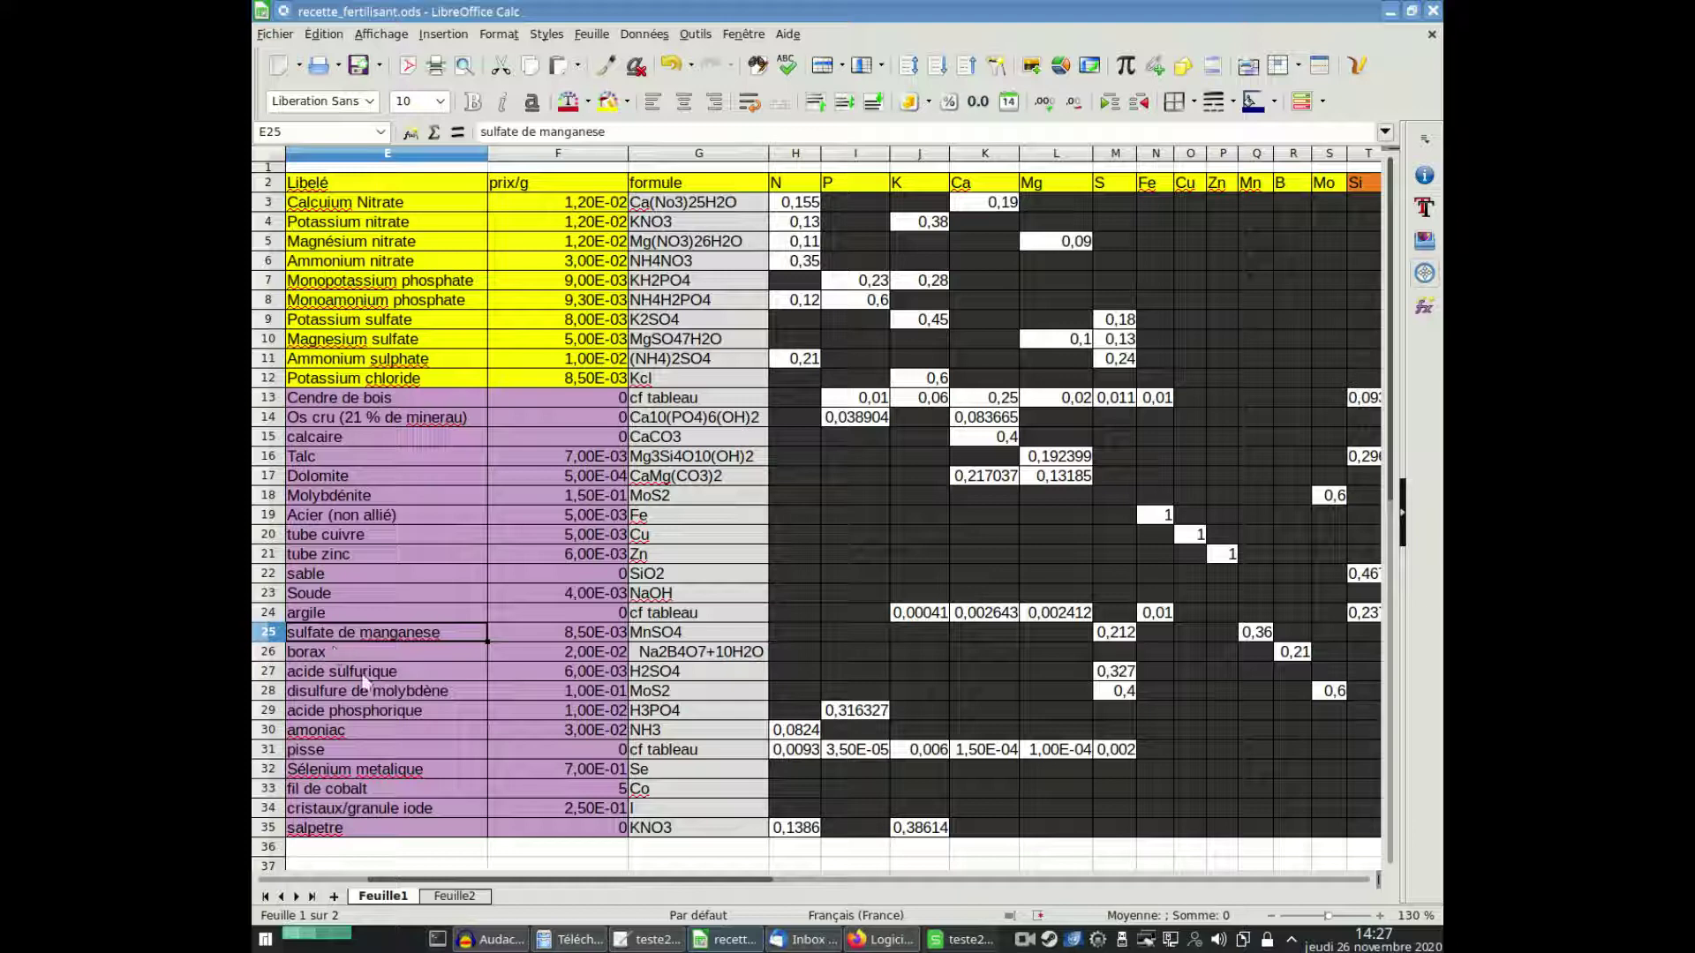
pyautogui.click(325, 652)
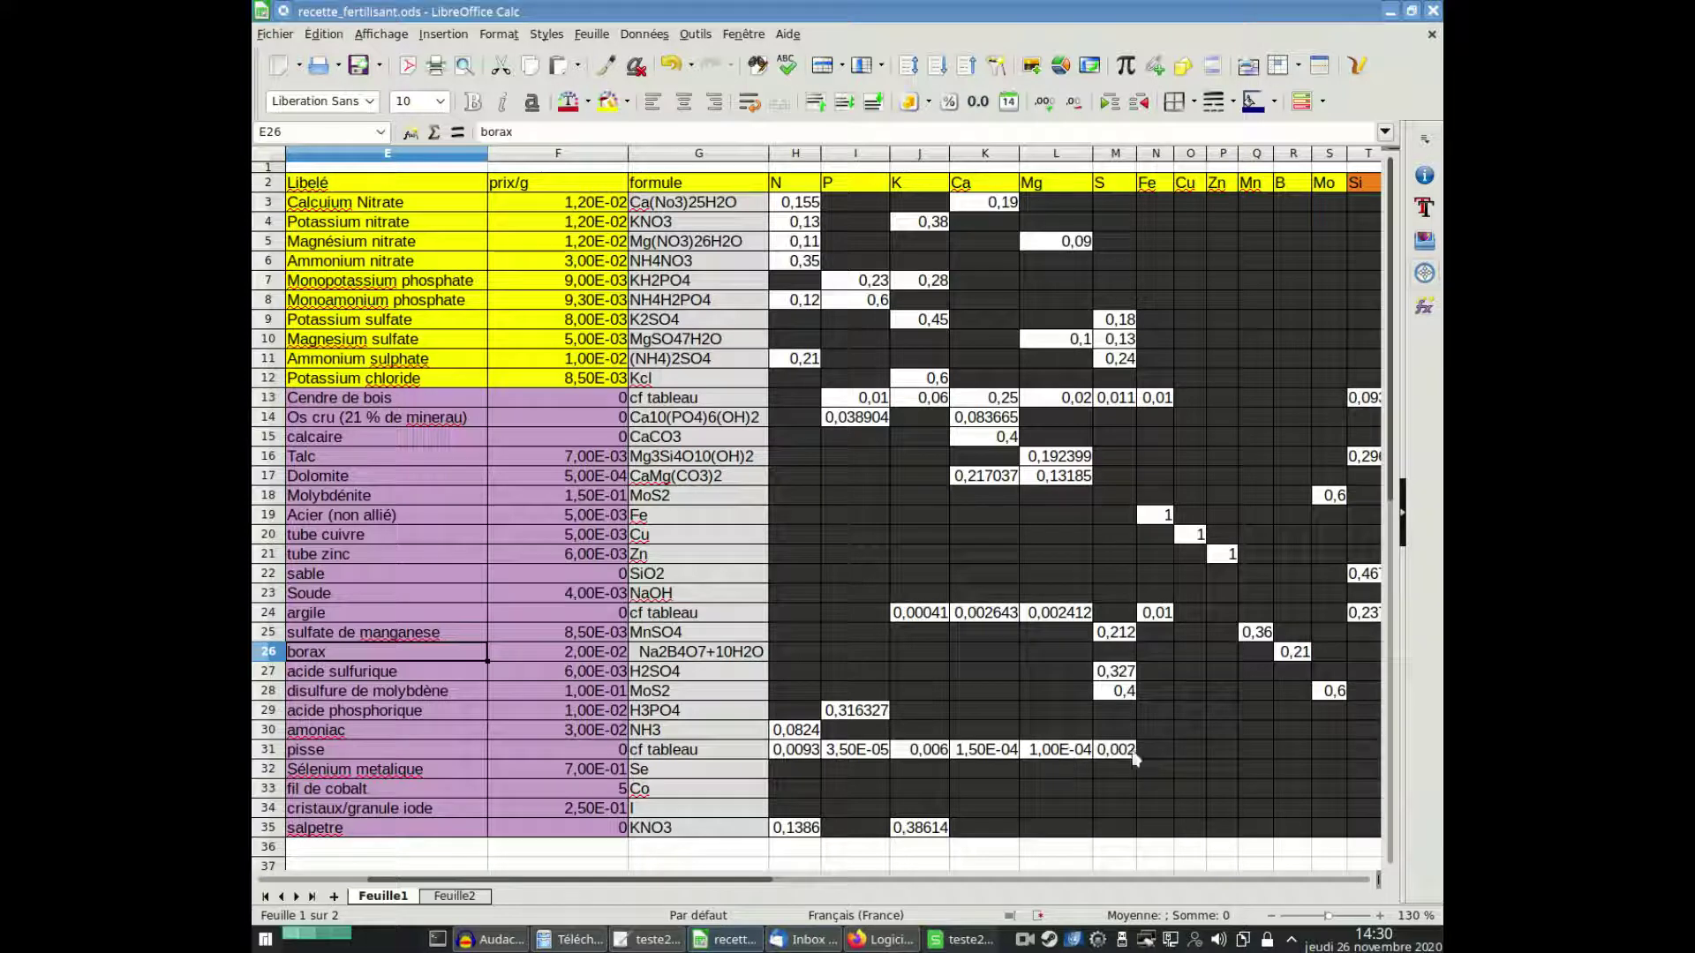
pyautogui.moveTo(761, 881)
pyautogui.mouseDown()
pyautogui.moveTo(812, 887)
pyautogui.moveTo(757, 886)
pyautogui.mouseUp()
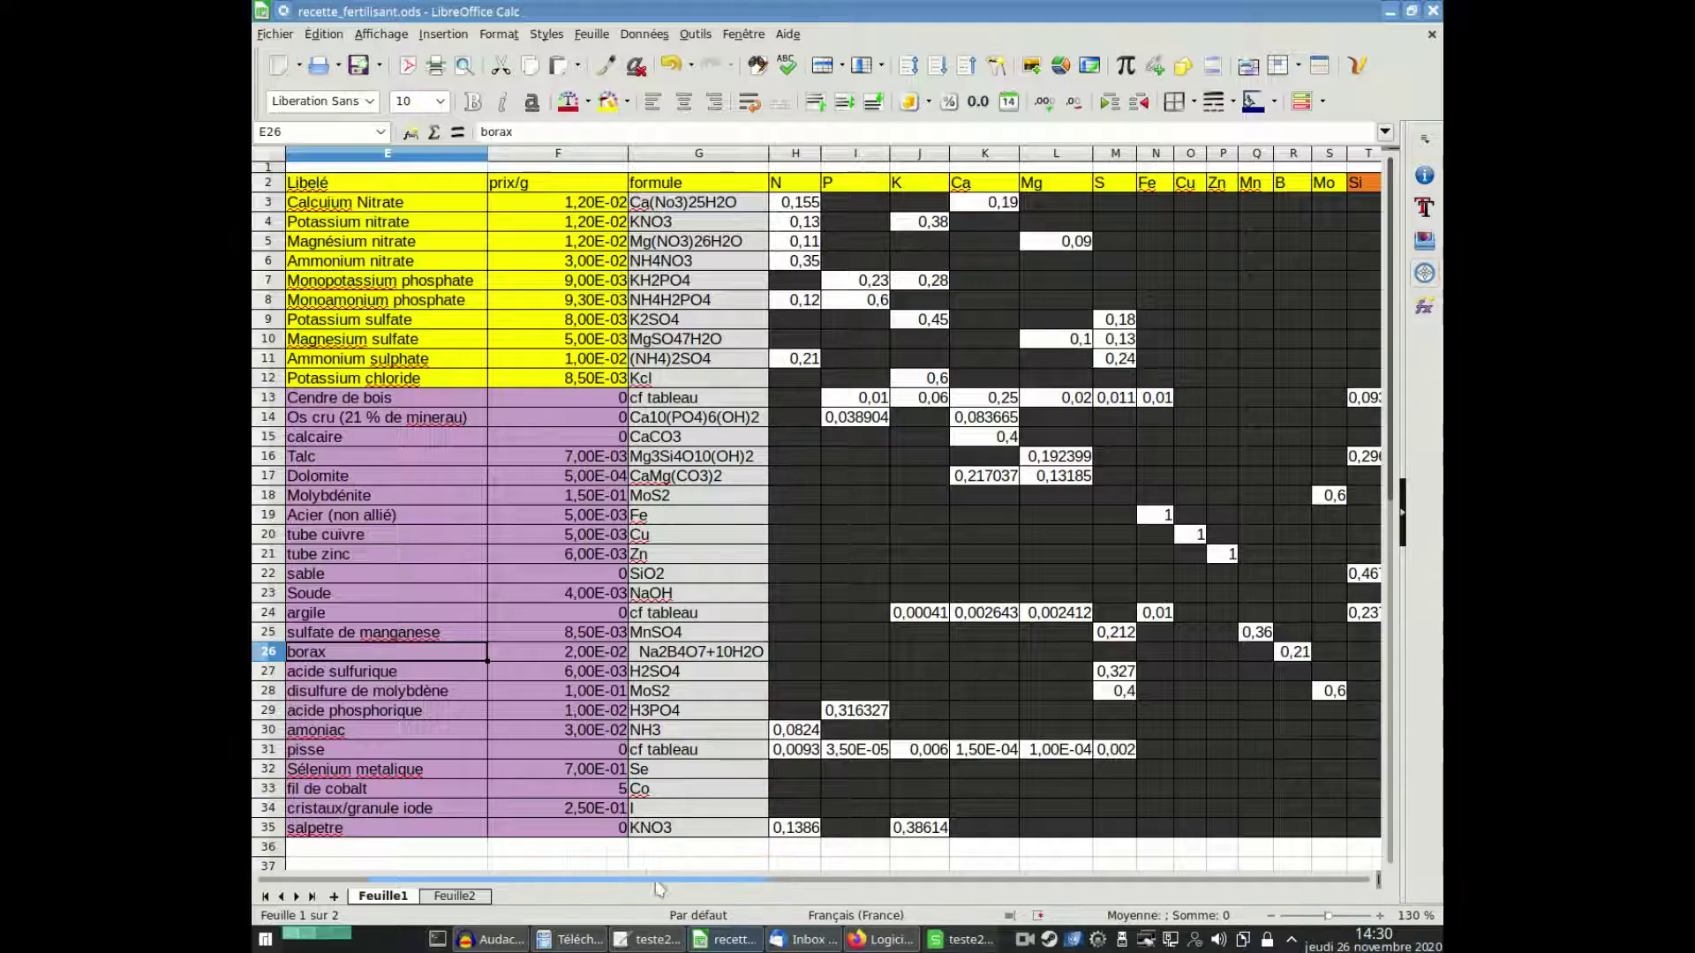
pyautogui.moveTo(648, 880)
pyautogui.mouseDown()
pyautogui.moveTo(712, 880)
pyautogui.moveTo(665, 883)
pyautogui.mouseUp()
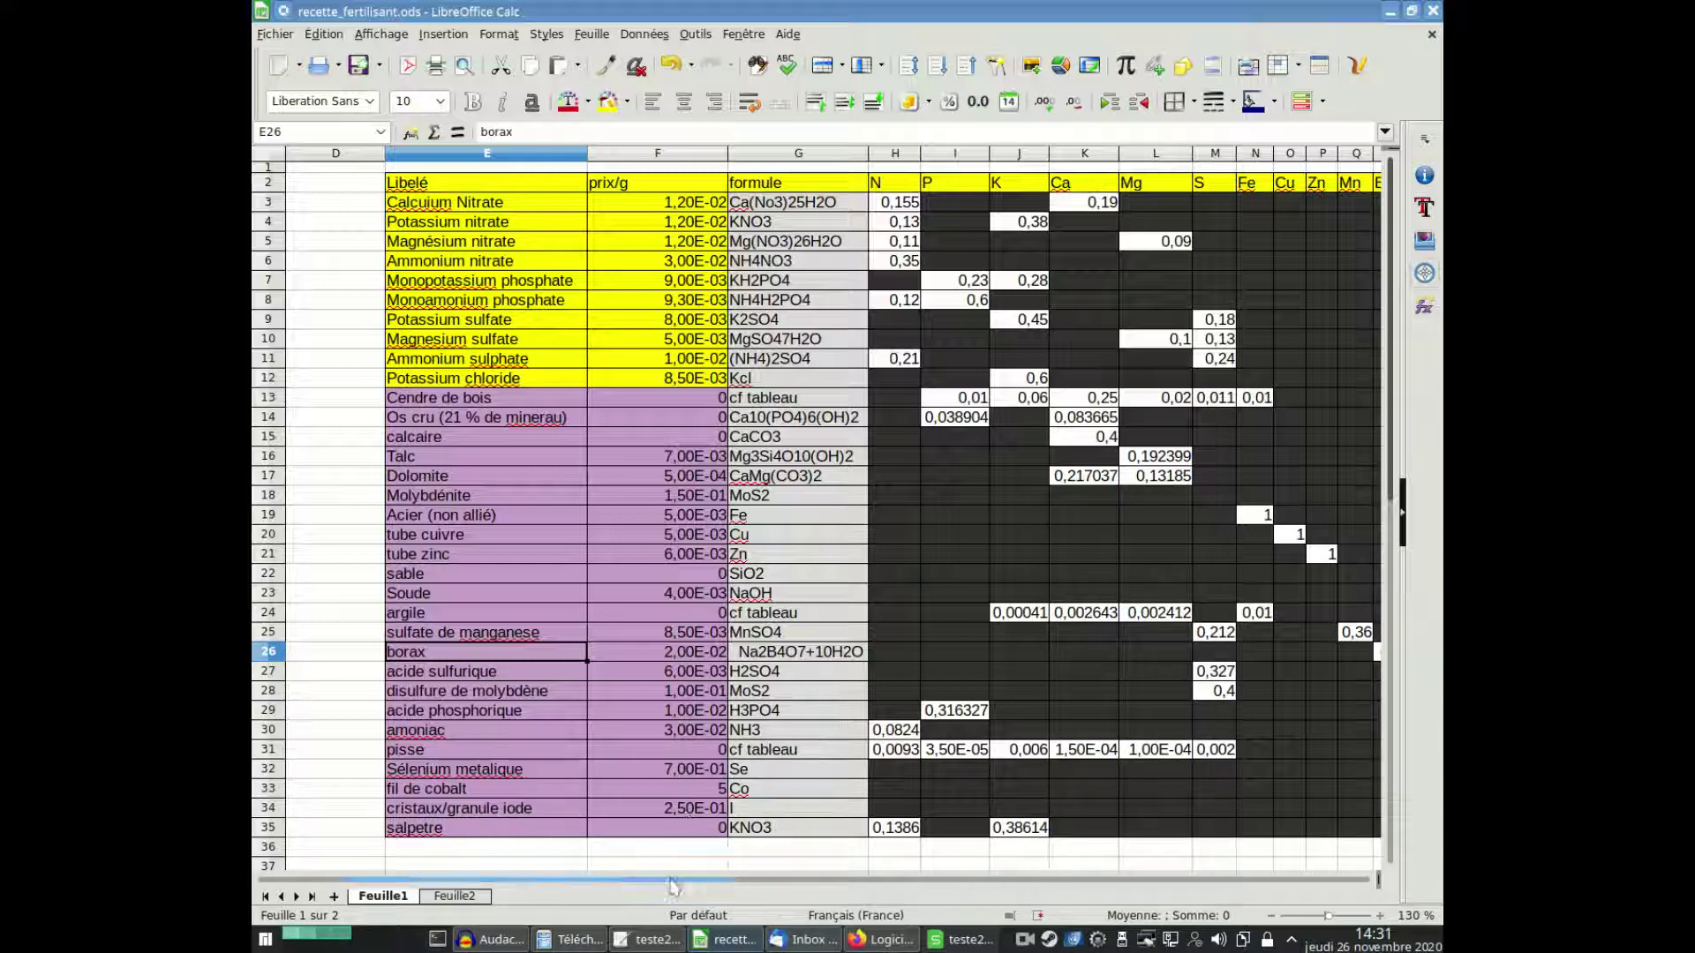
pyautogui.moveTo(700, 882)
pyautogui.mouseDown()
pyautogui.moveTo(811, 901)
pyautogui.moveTo(701, 881)
pyautogui.mouseUp()
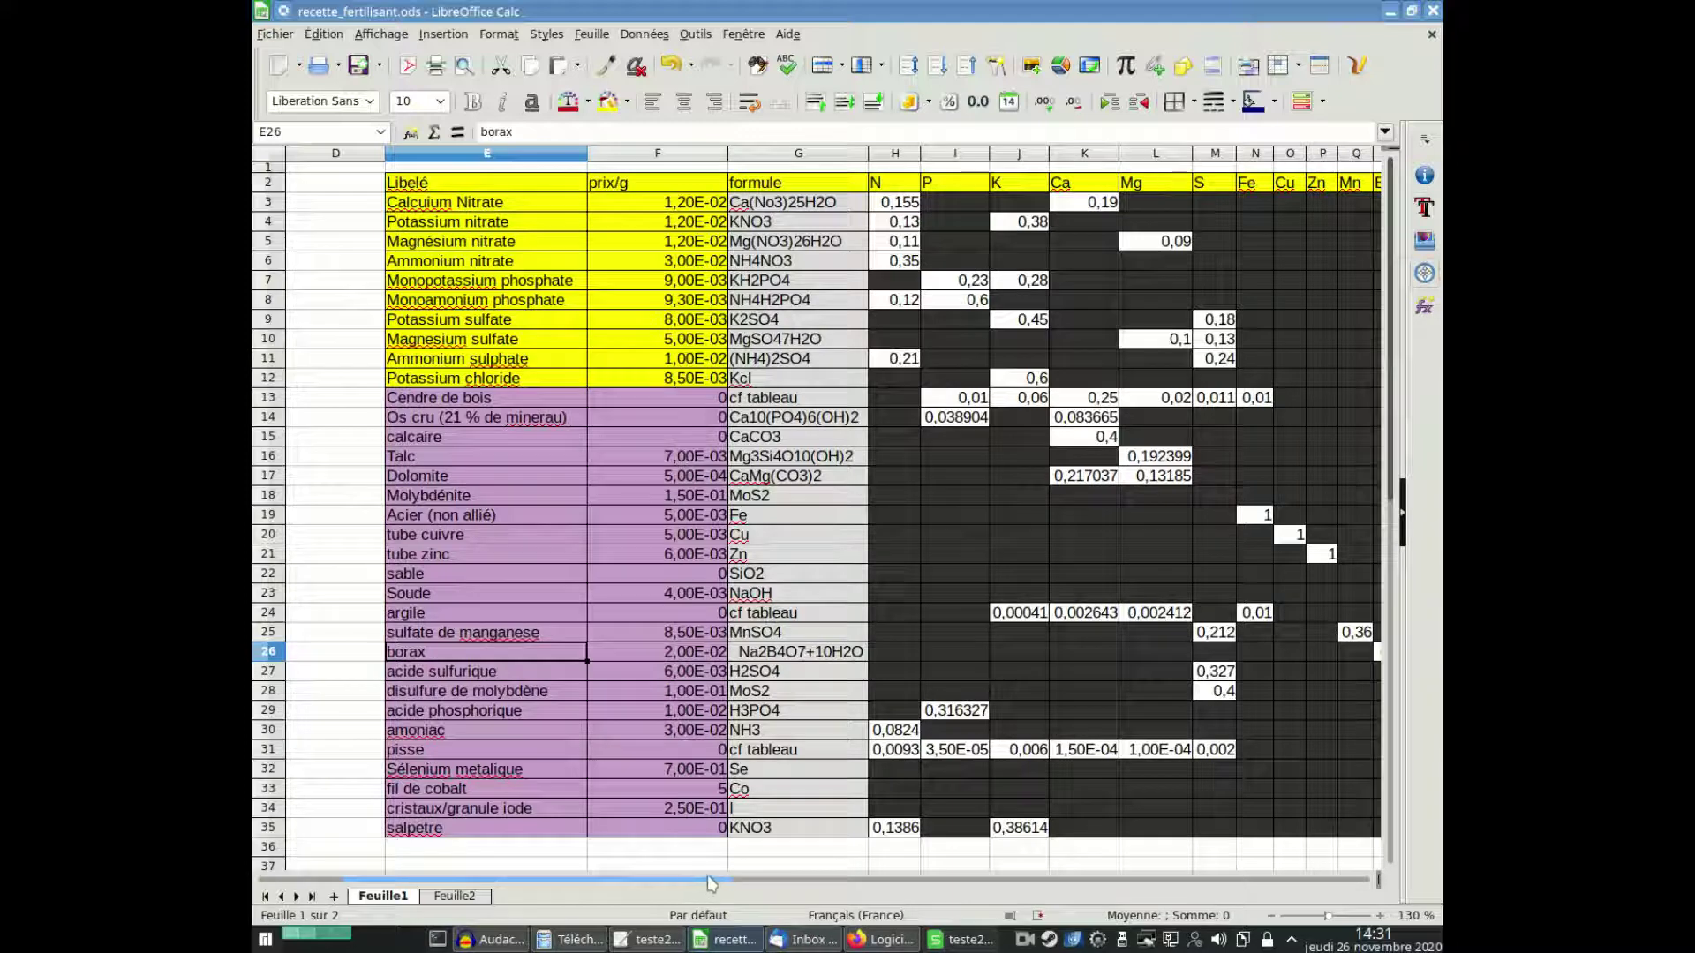
pyautogui.moveTo(712, 883); pyautogui.dragTo(753, 885)
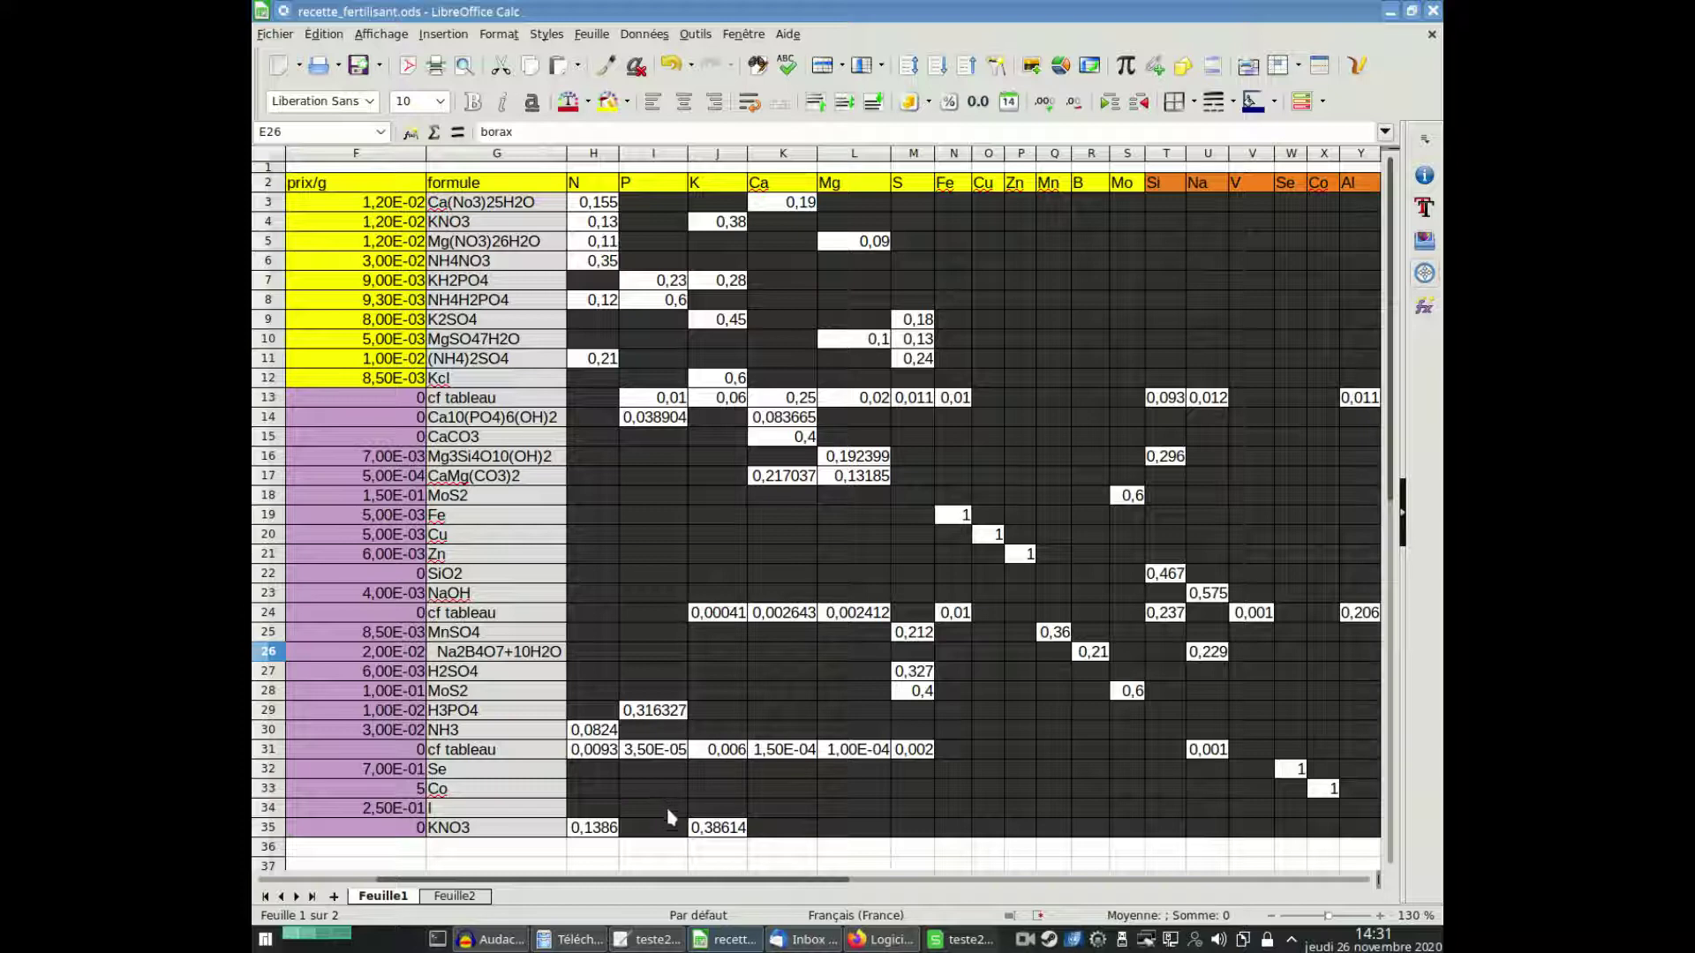
pyautogui.moveTo(669, 875); pyautogui.dragTo(634, 878)
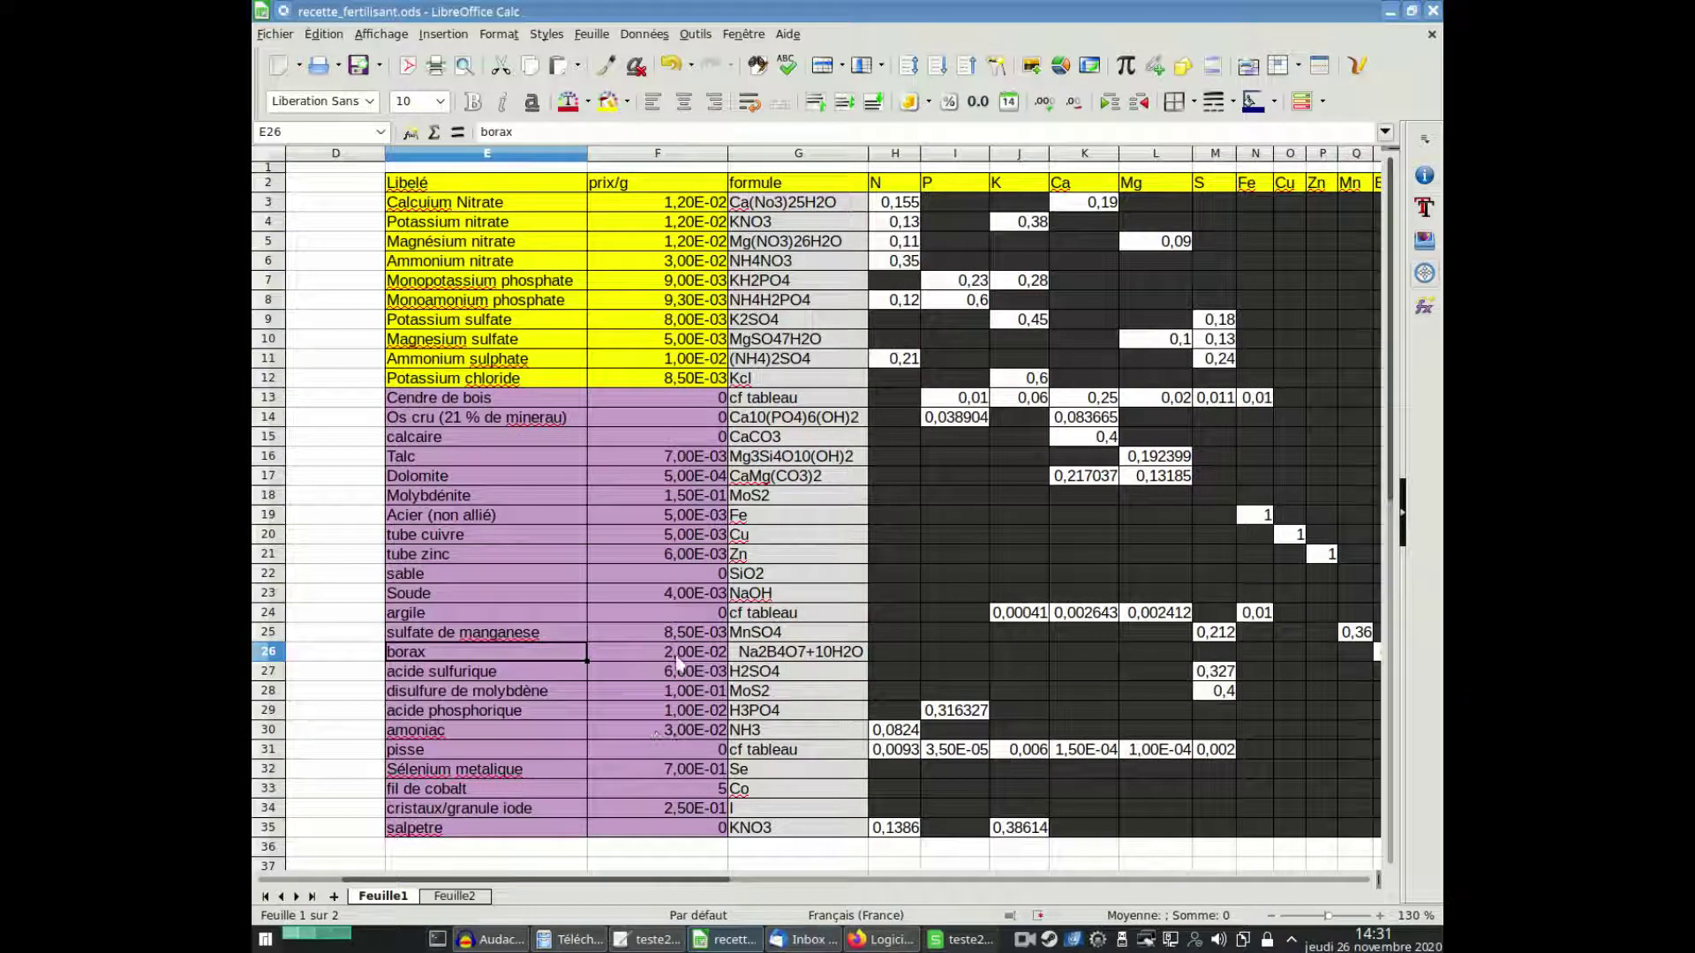
pyautogui.keyDown('ctrl'); pyautogui.scroll(-4, 722, 594); pyautogui.keyUp('ctrl')
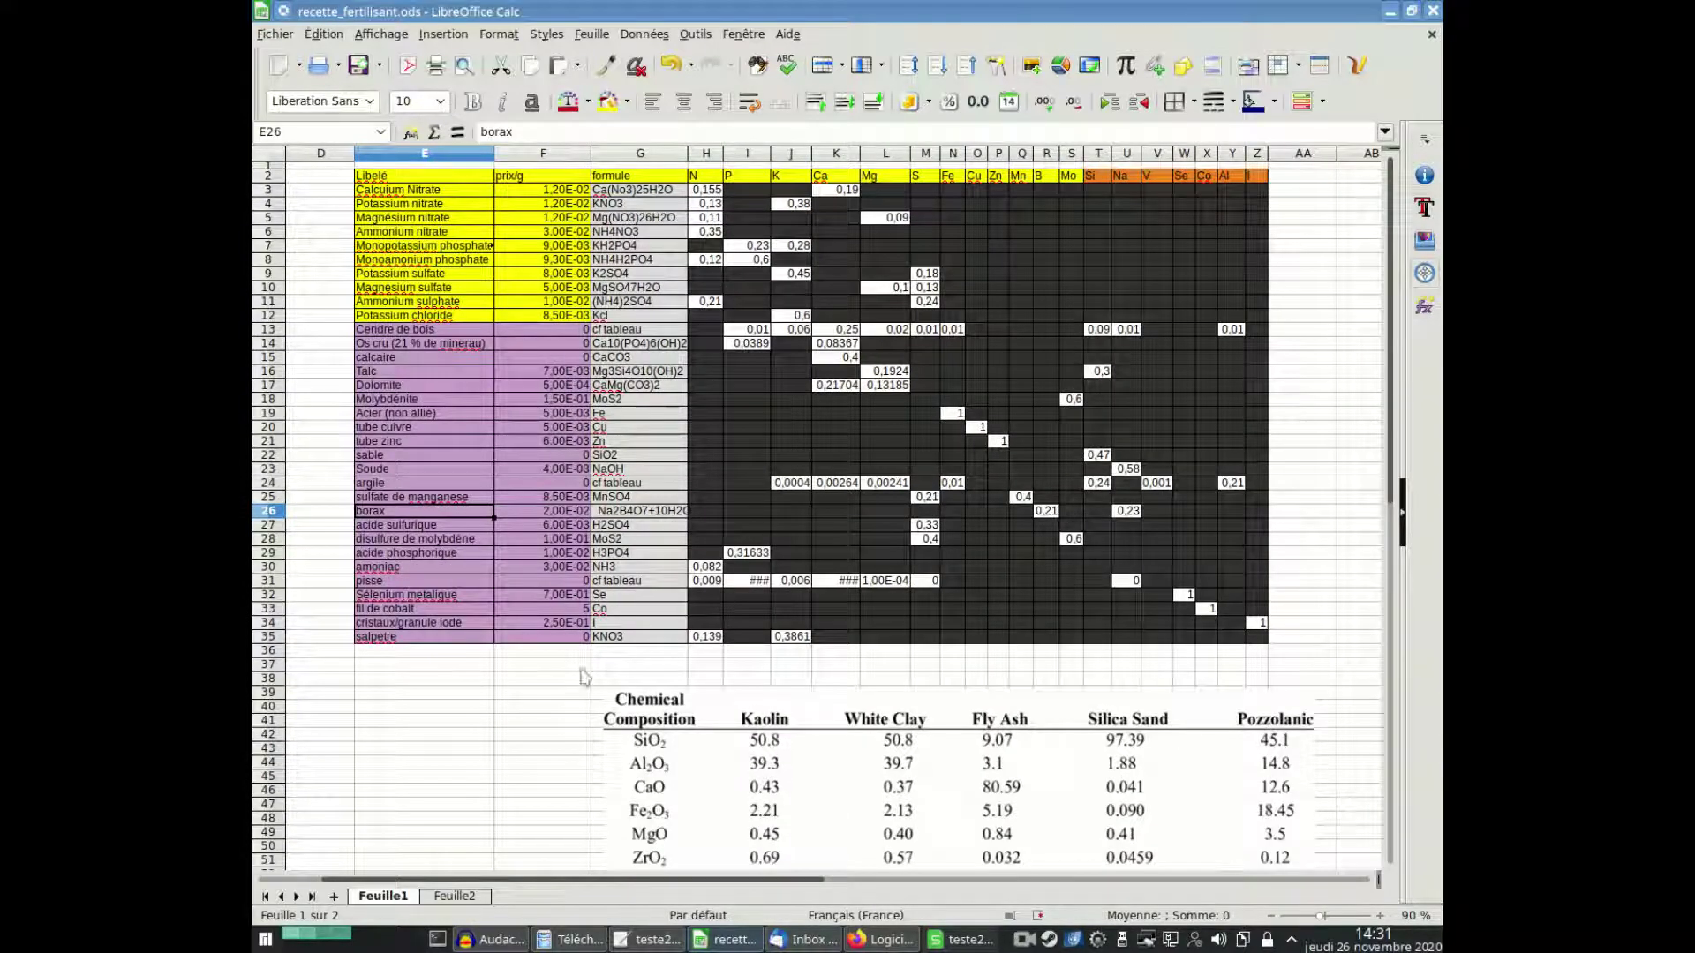
pyautogui.moveTo(761, 881); pyautogui.dragTo(697, 887)
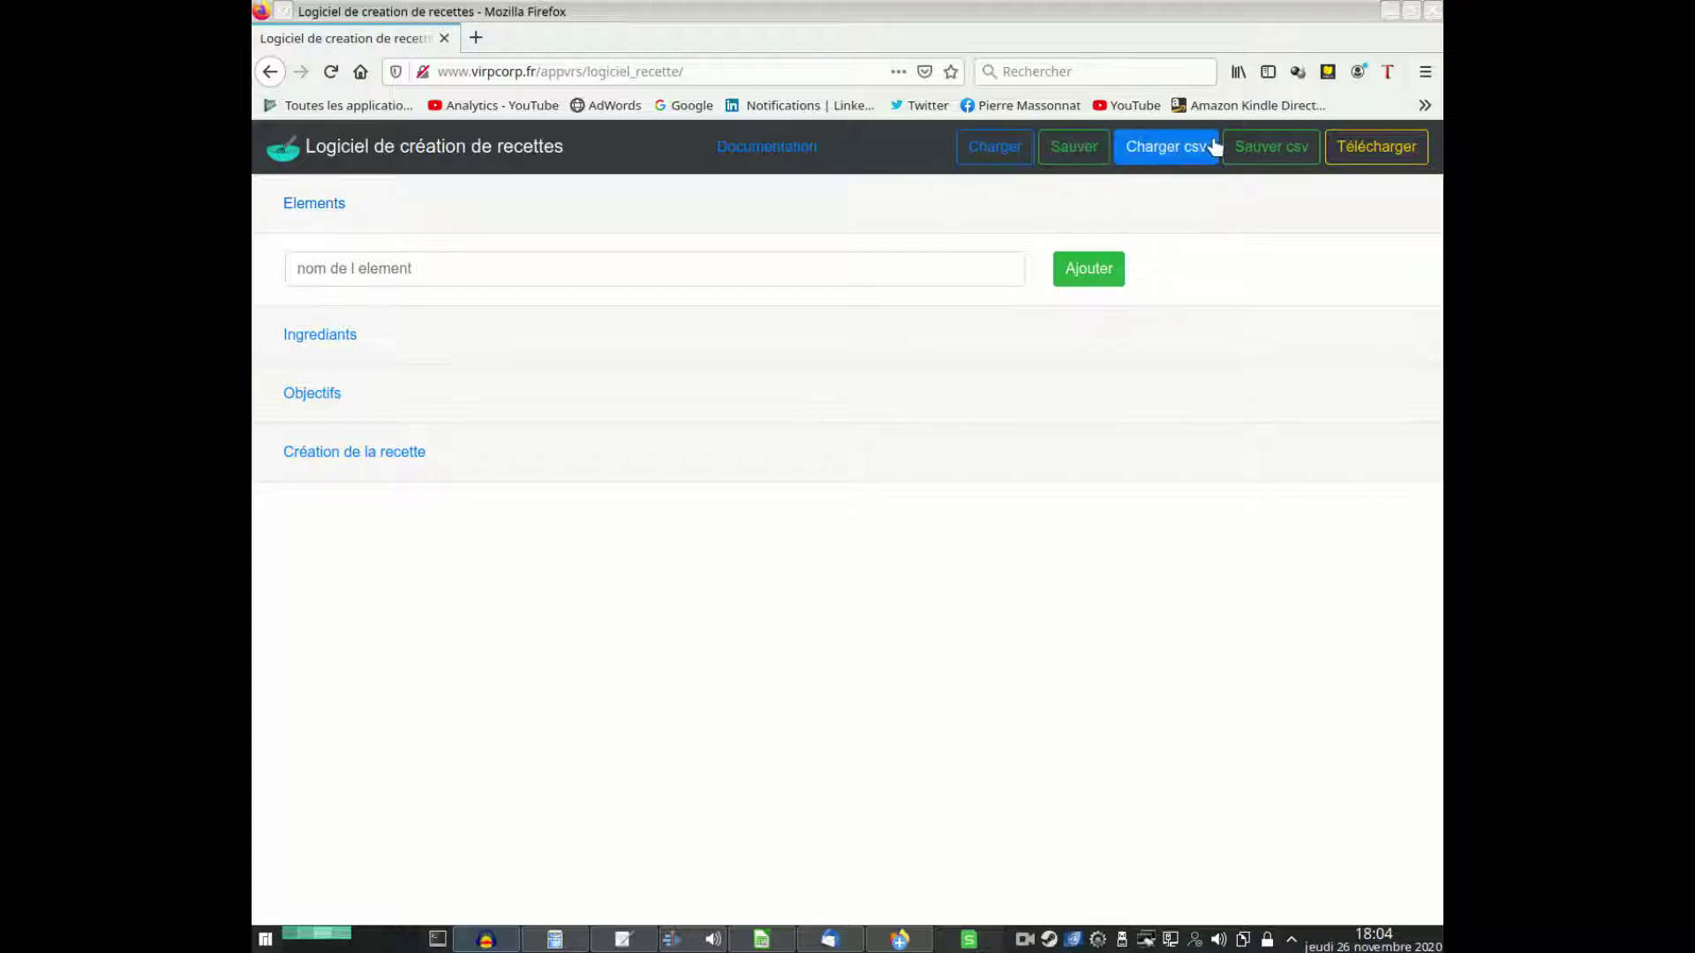
# In the Logiciel de création de recettes web app, load the copied fertiliser CSV data using ";" as the separator.
pyautogui.click(1188, 147)
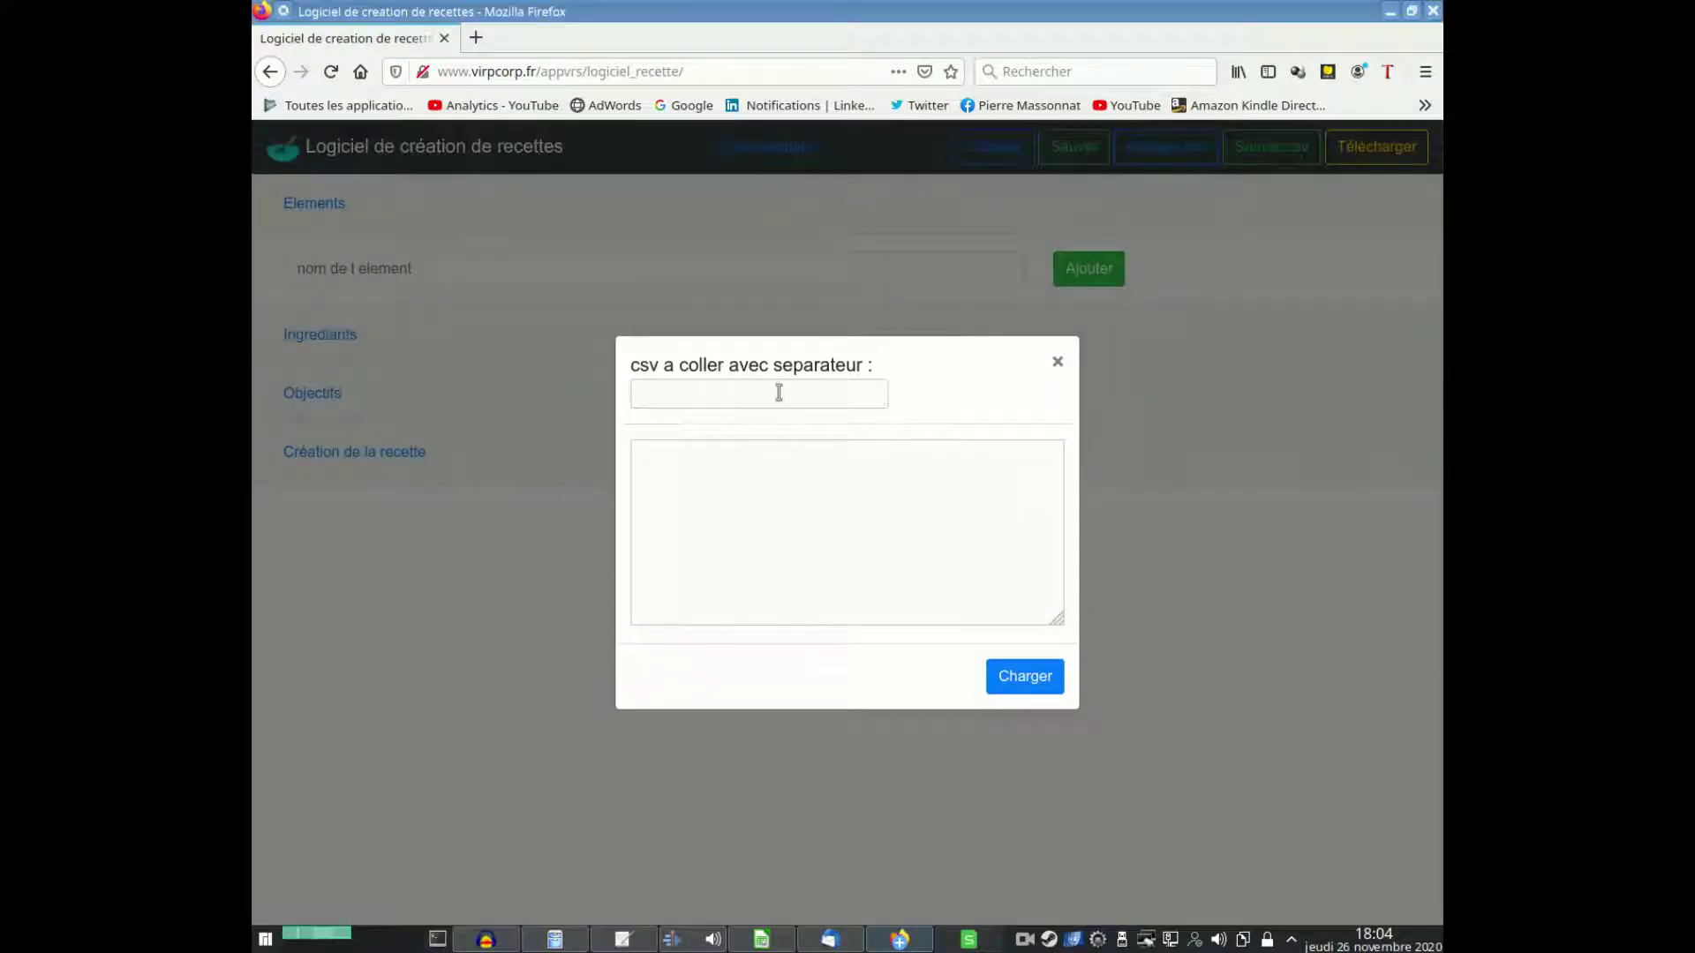
pyautogui.click(779, 393)
pyautogui.write(';')
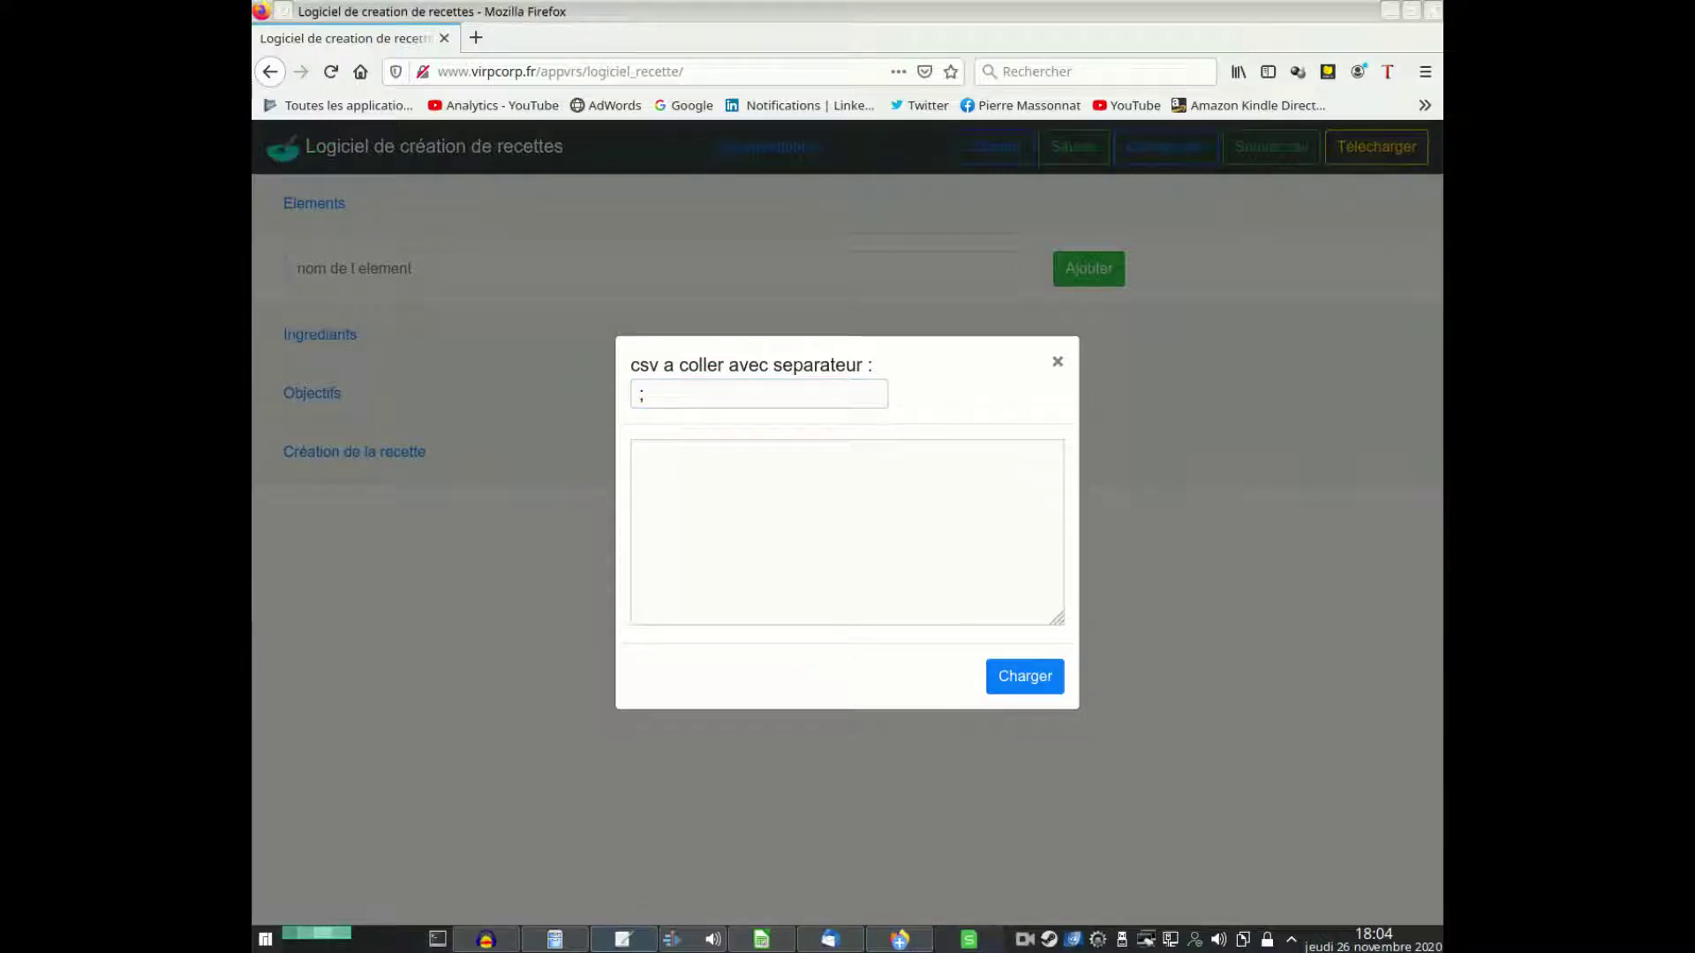
pyautogui.click(743, 519)
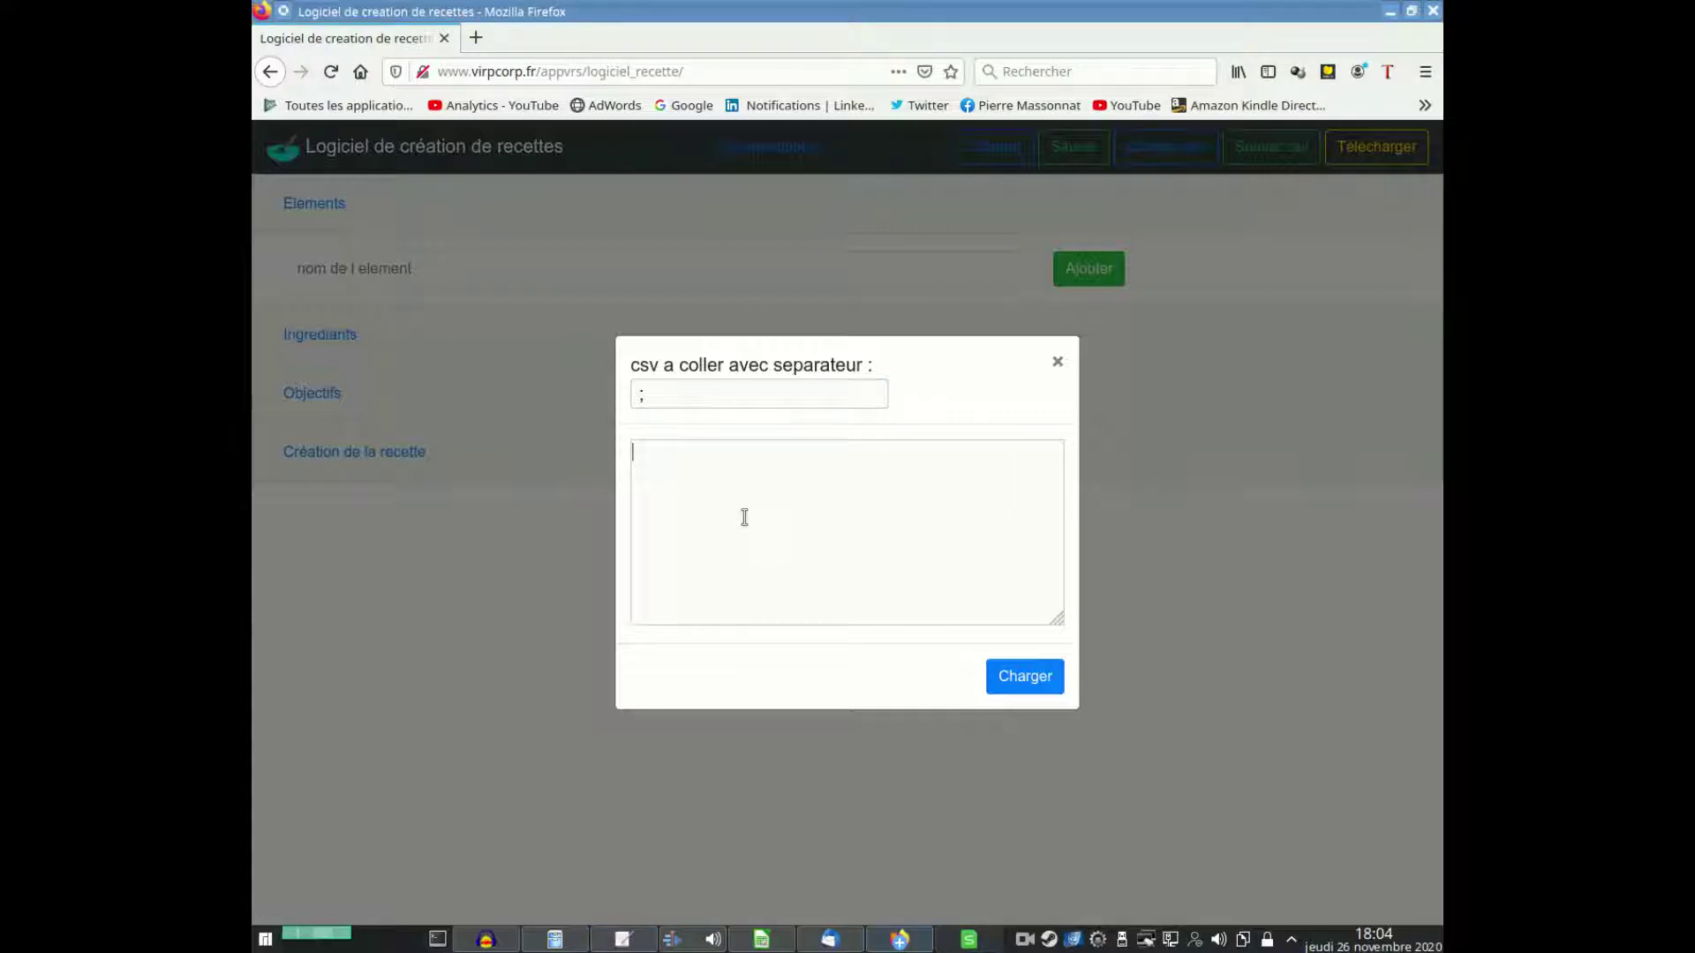
pyautogui.hotkey('ctrl', 'v')
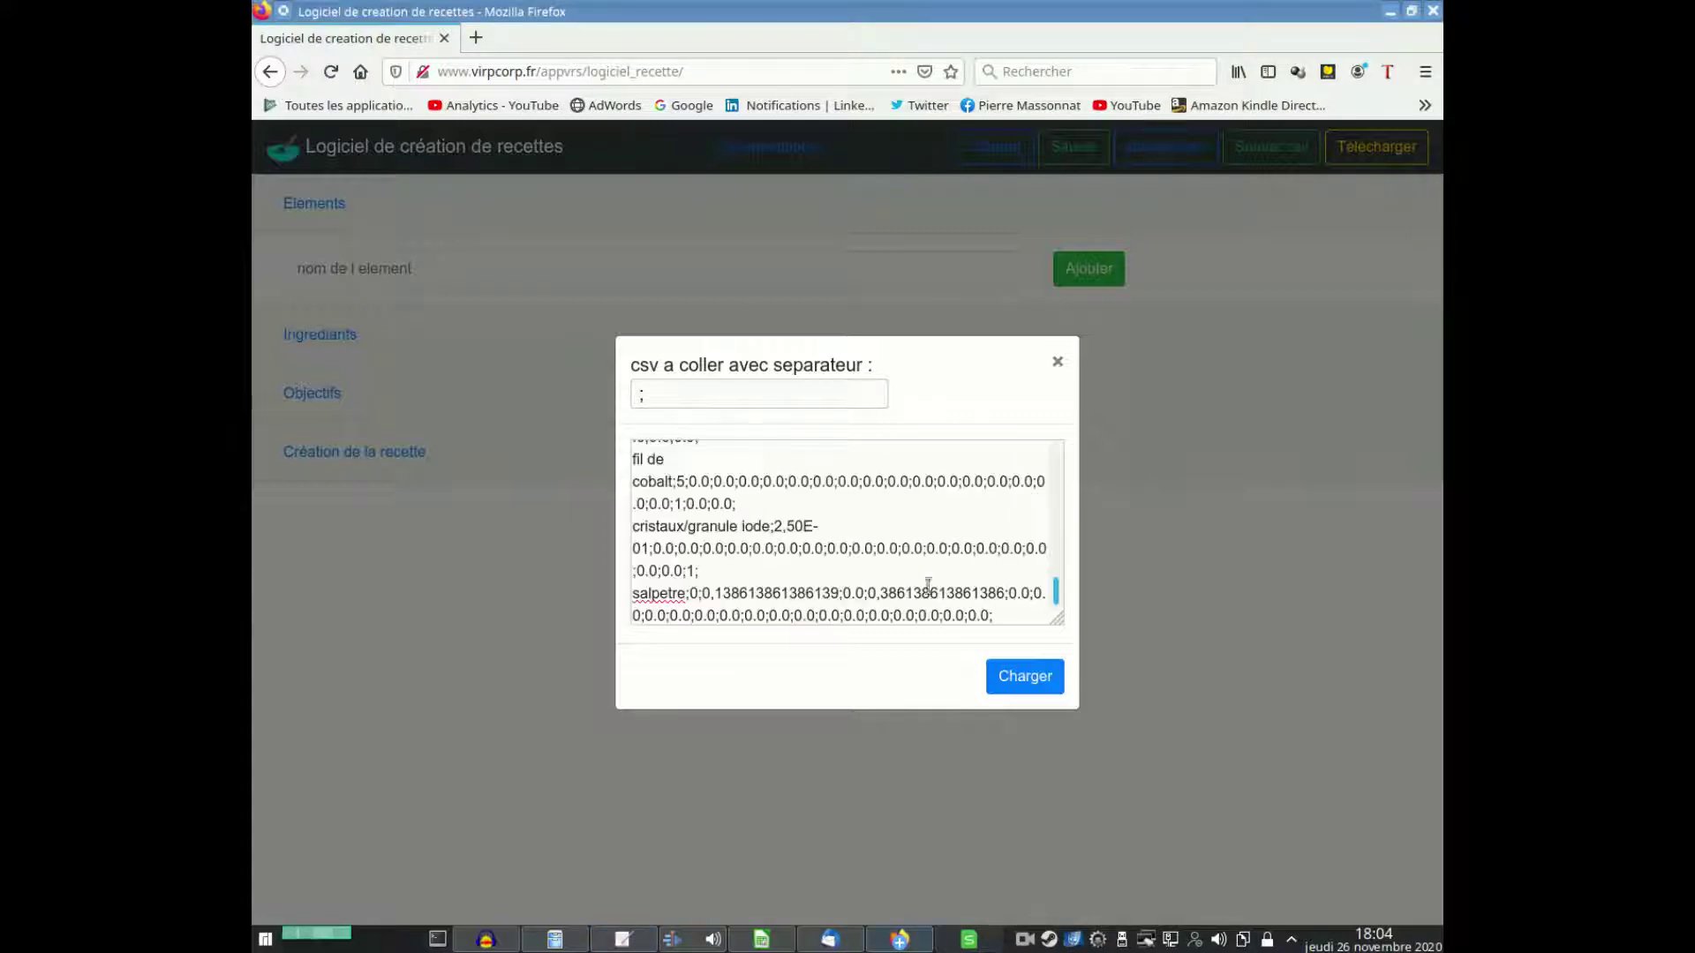
pyautogui.click(1024, 697)
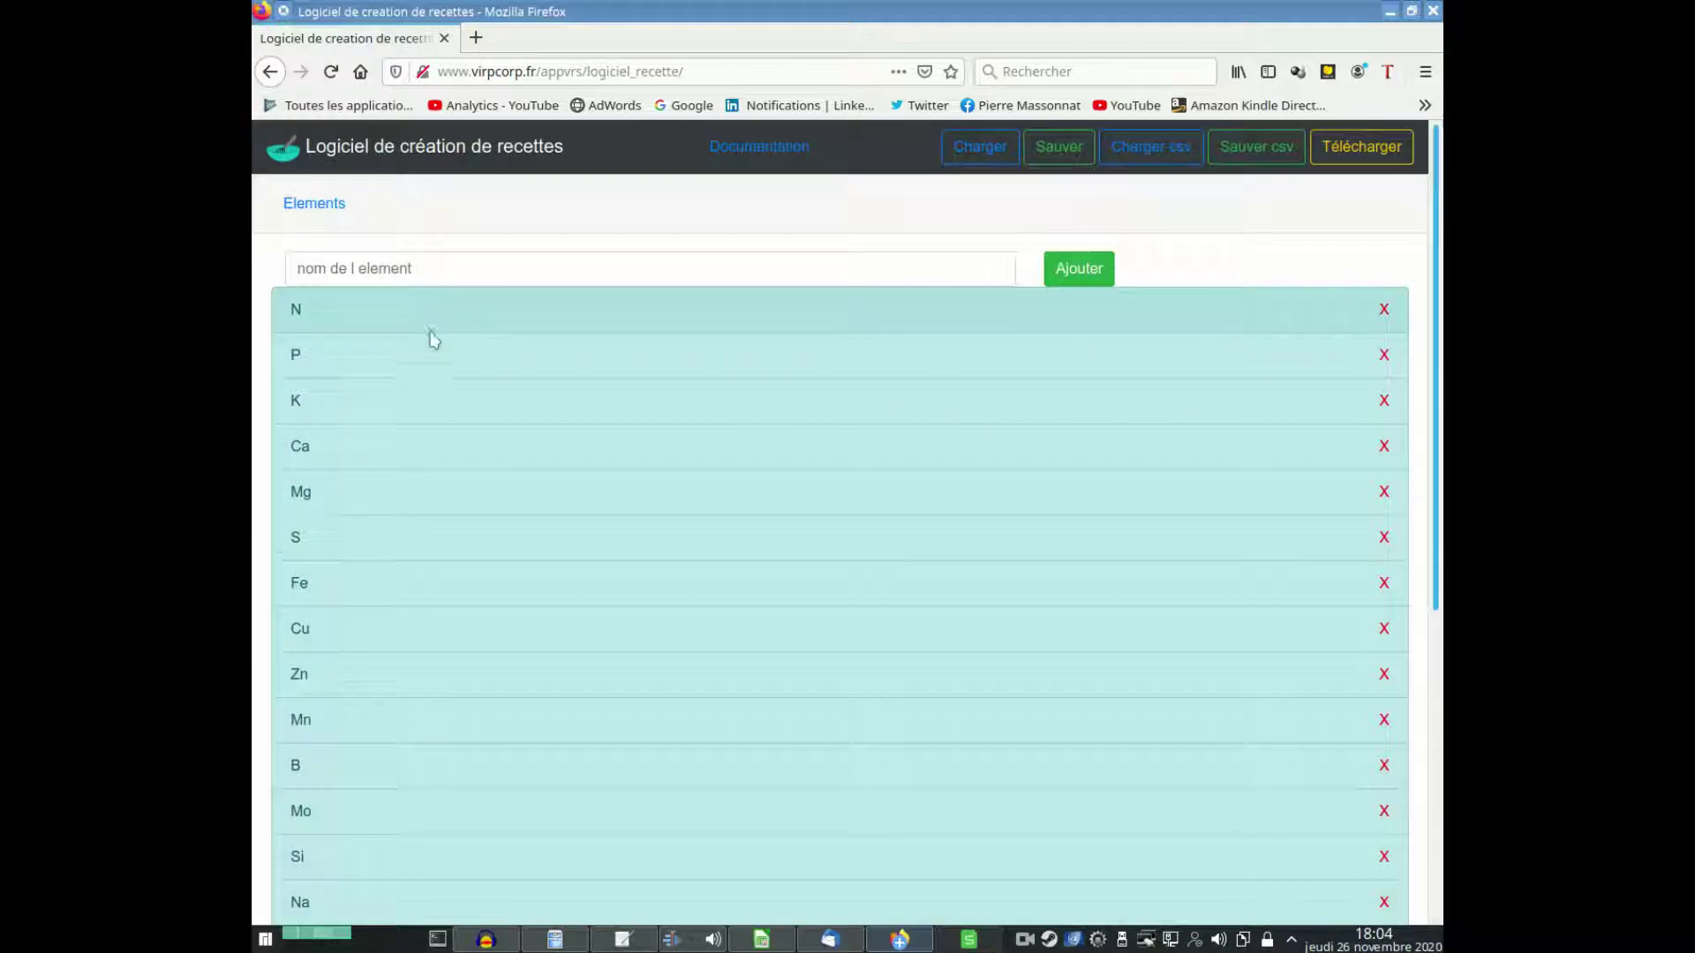
# Delete the blank entry and the I, Al, Co, Se, V, Na and Si elements from the element list.
pyautogui.scroll(-5, 433, 340)
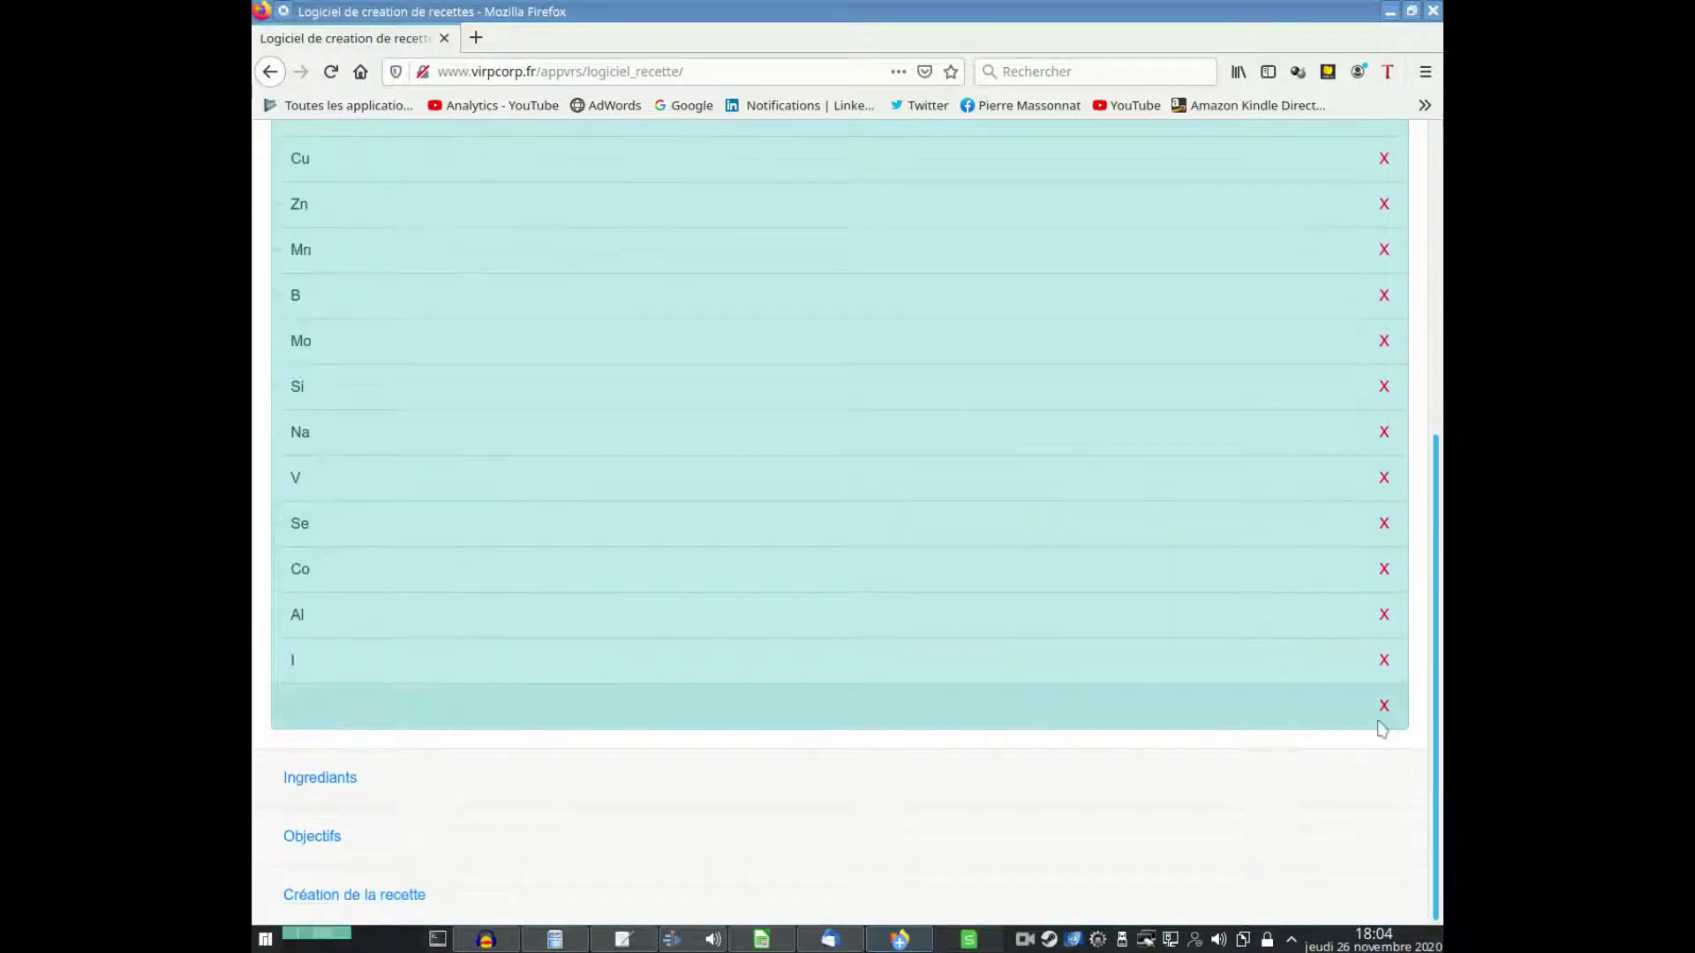
pyautogui.click(1383, 707)
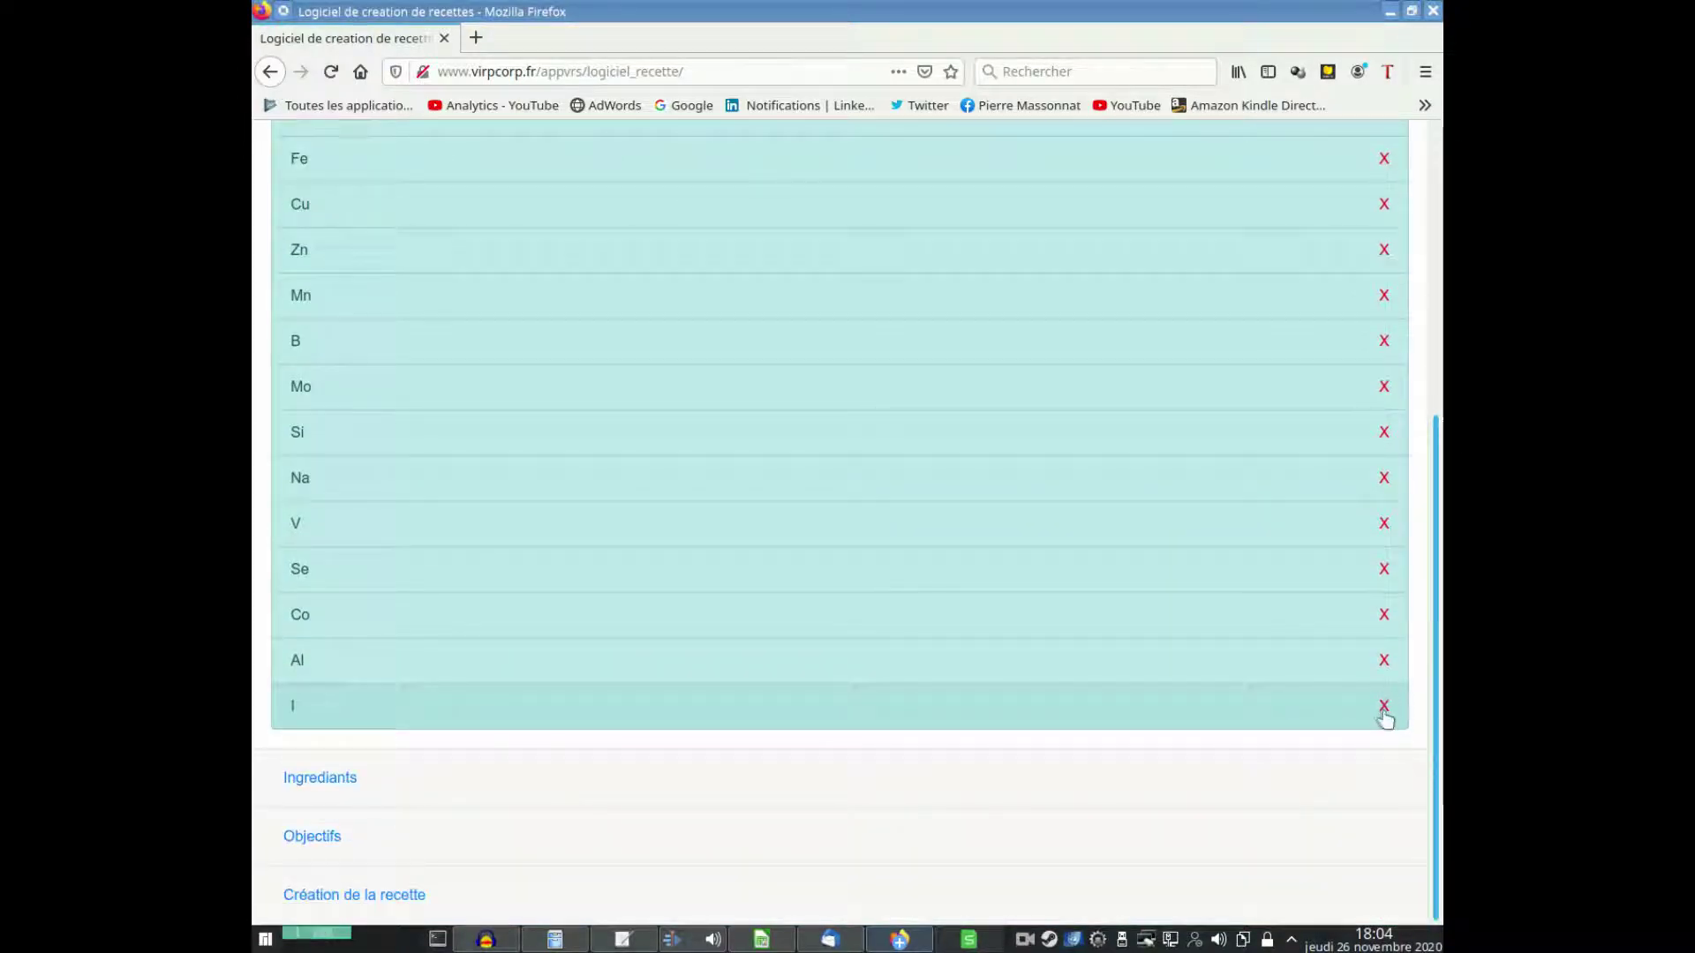
pyautogui.click(1383, 707)
pyautogui.click(1384, 706)
pyautogui.click(1383, 706)
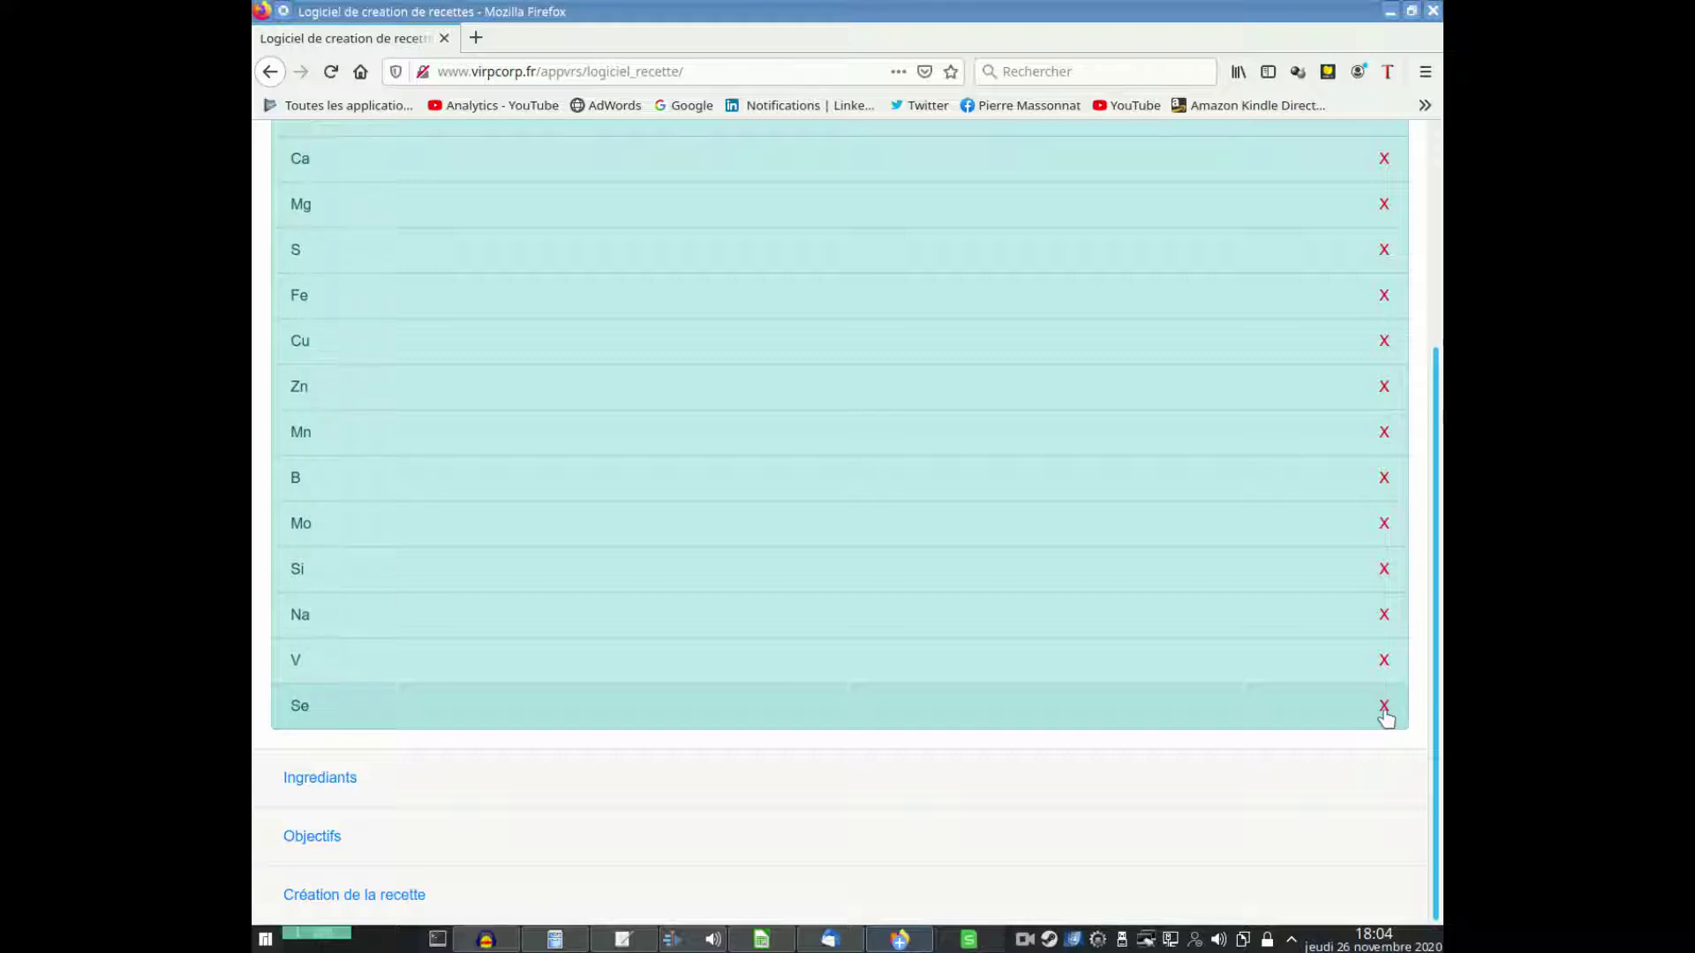
pyautogui.click(1383, 706)
pyautogui.click(1383, 706)
pyautogui.click(1383, 706)
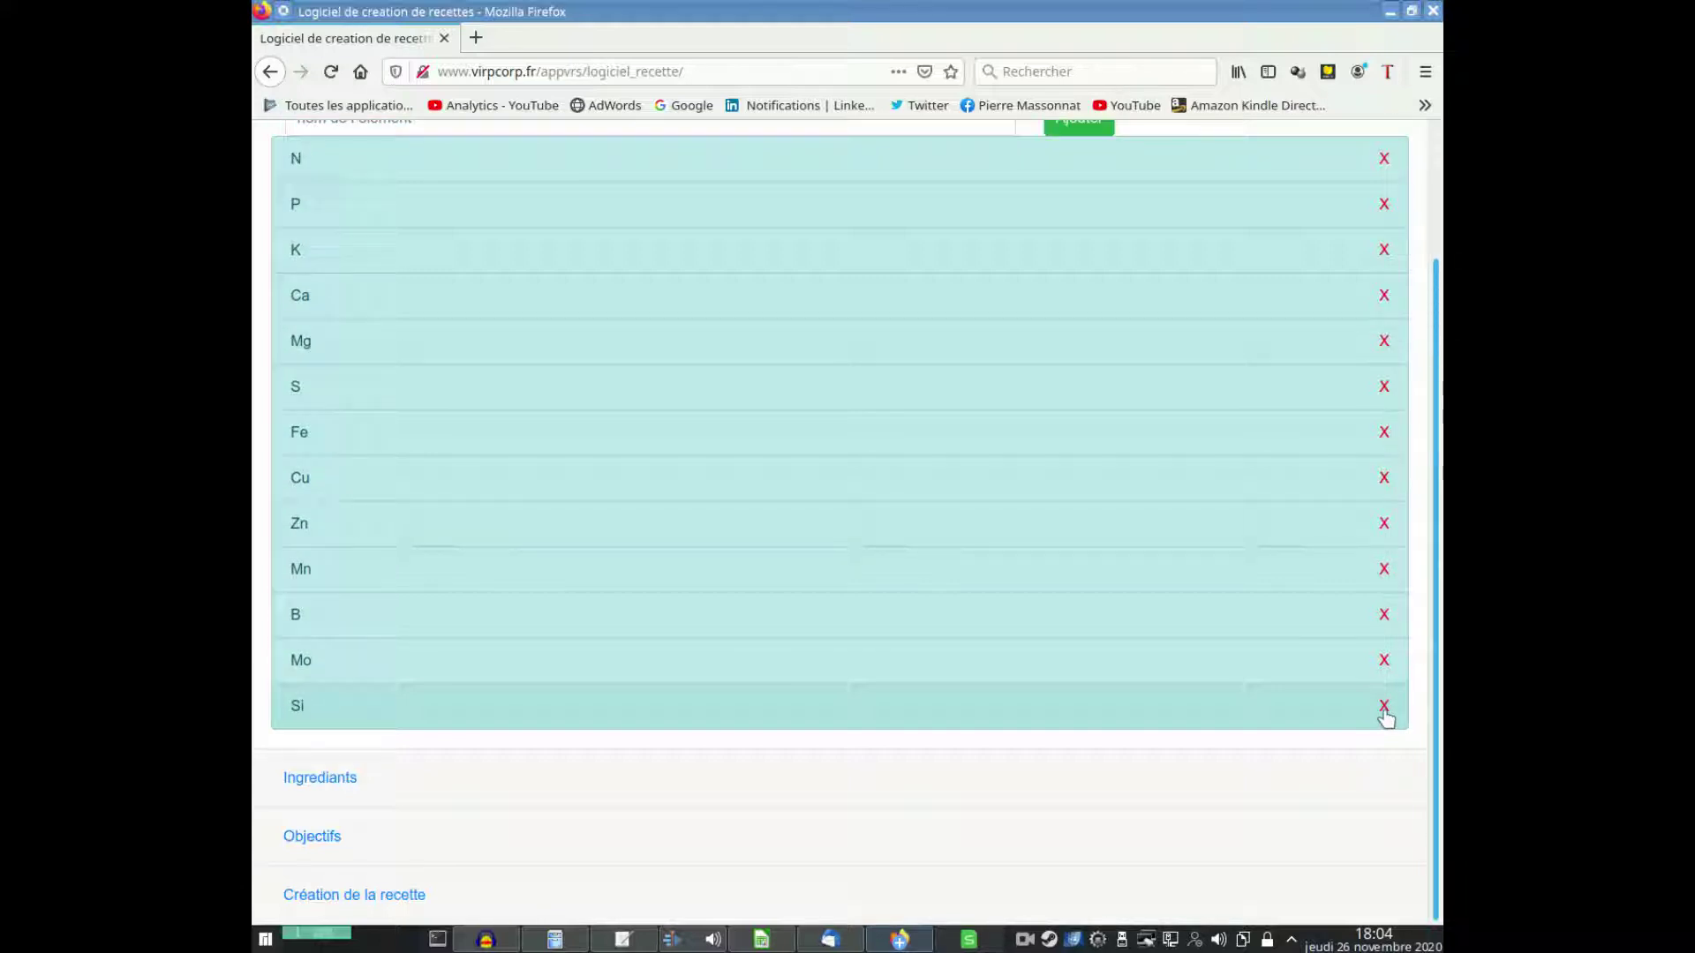
pyautogui.click(1383, 706)
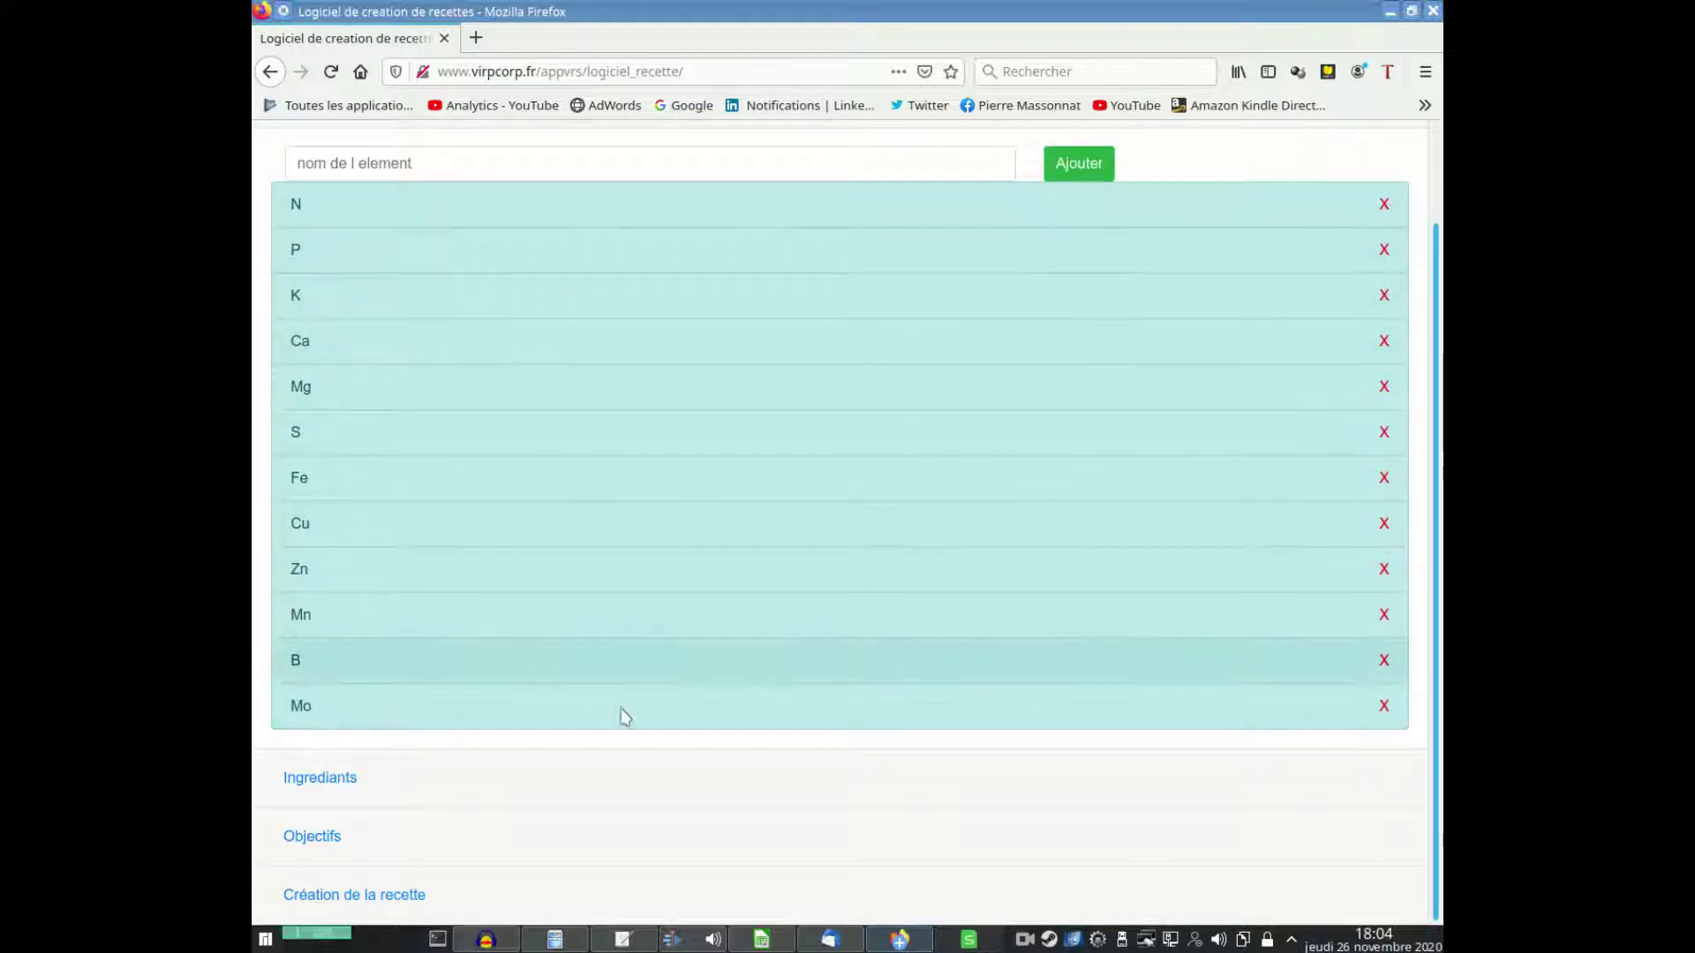
# Check the kept elements, review the imported ingredients' costs and contents down to salpetre, and place the cursor in the new ingredient name field.
pyautogui.scroll(2, 744, 598)
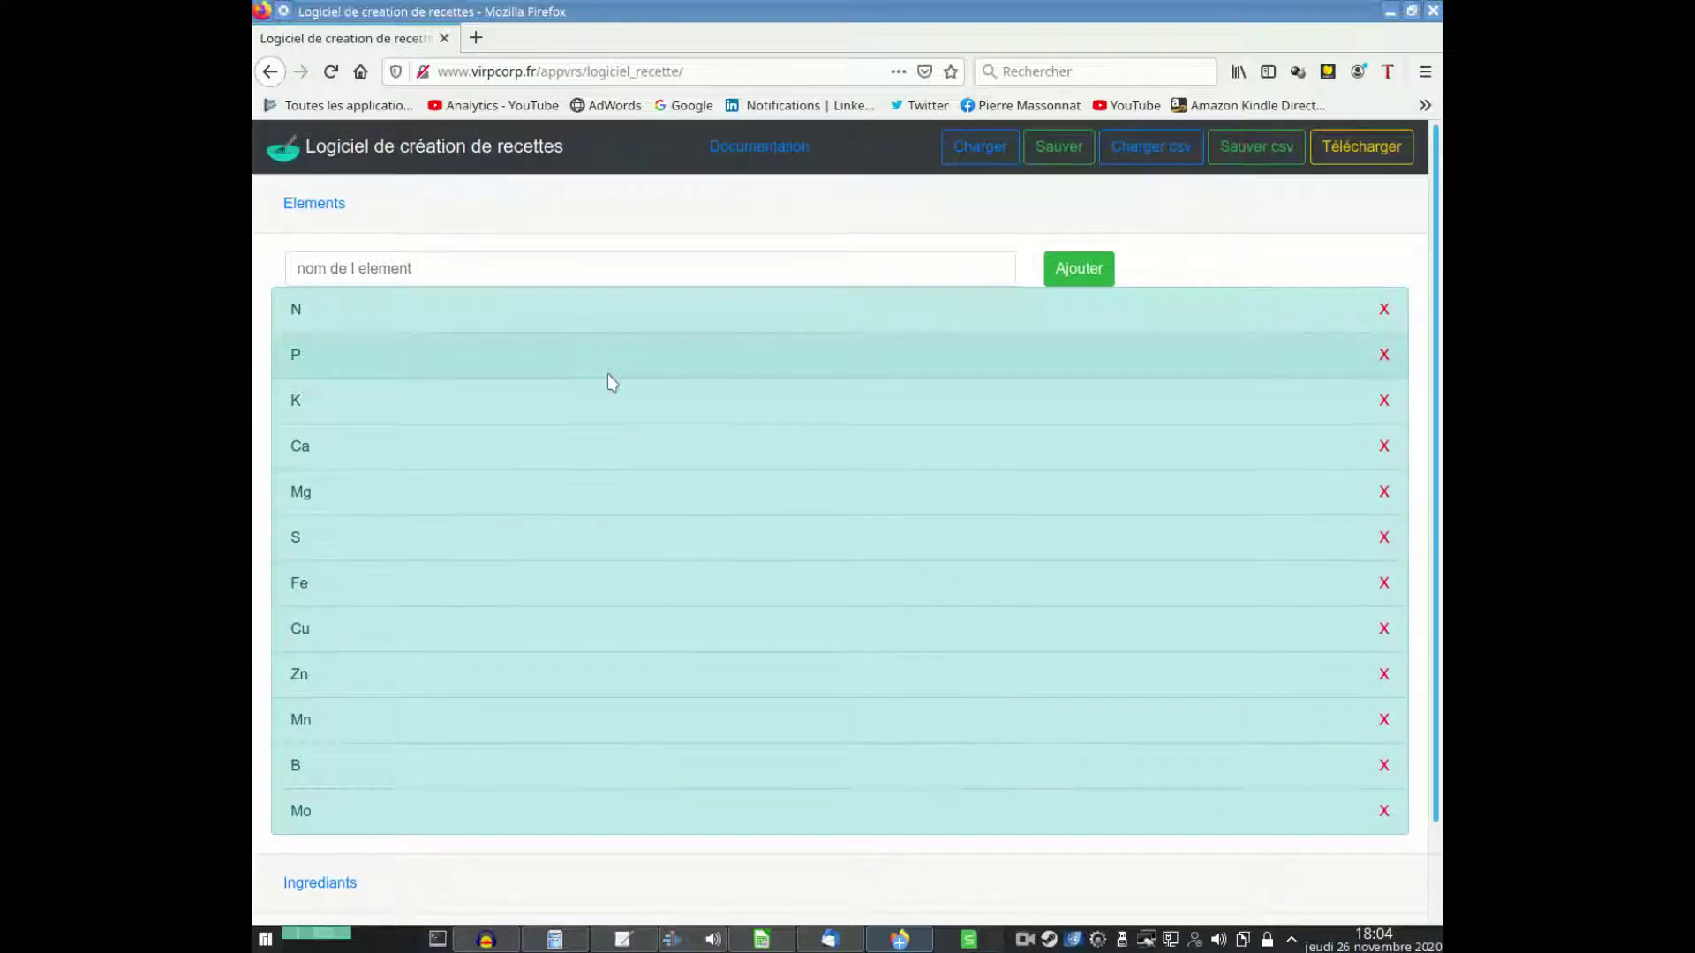
pyautogui.scroll(-2, 617, 406)
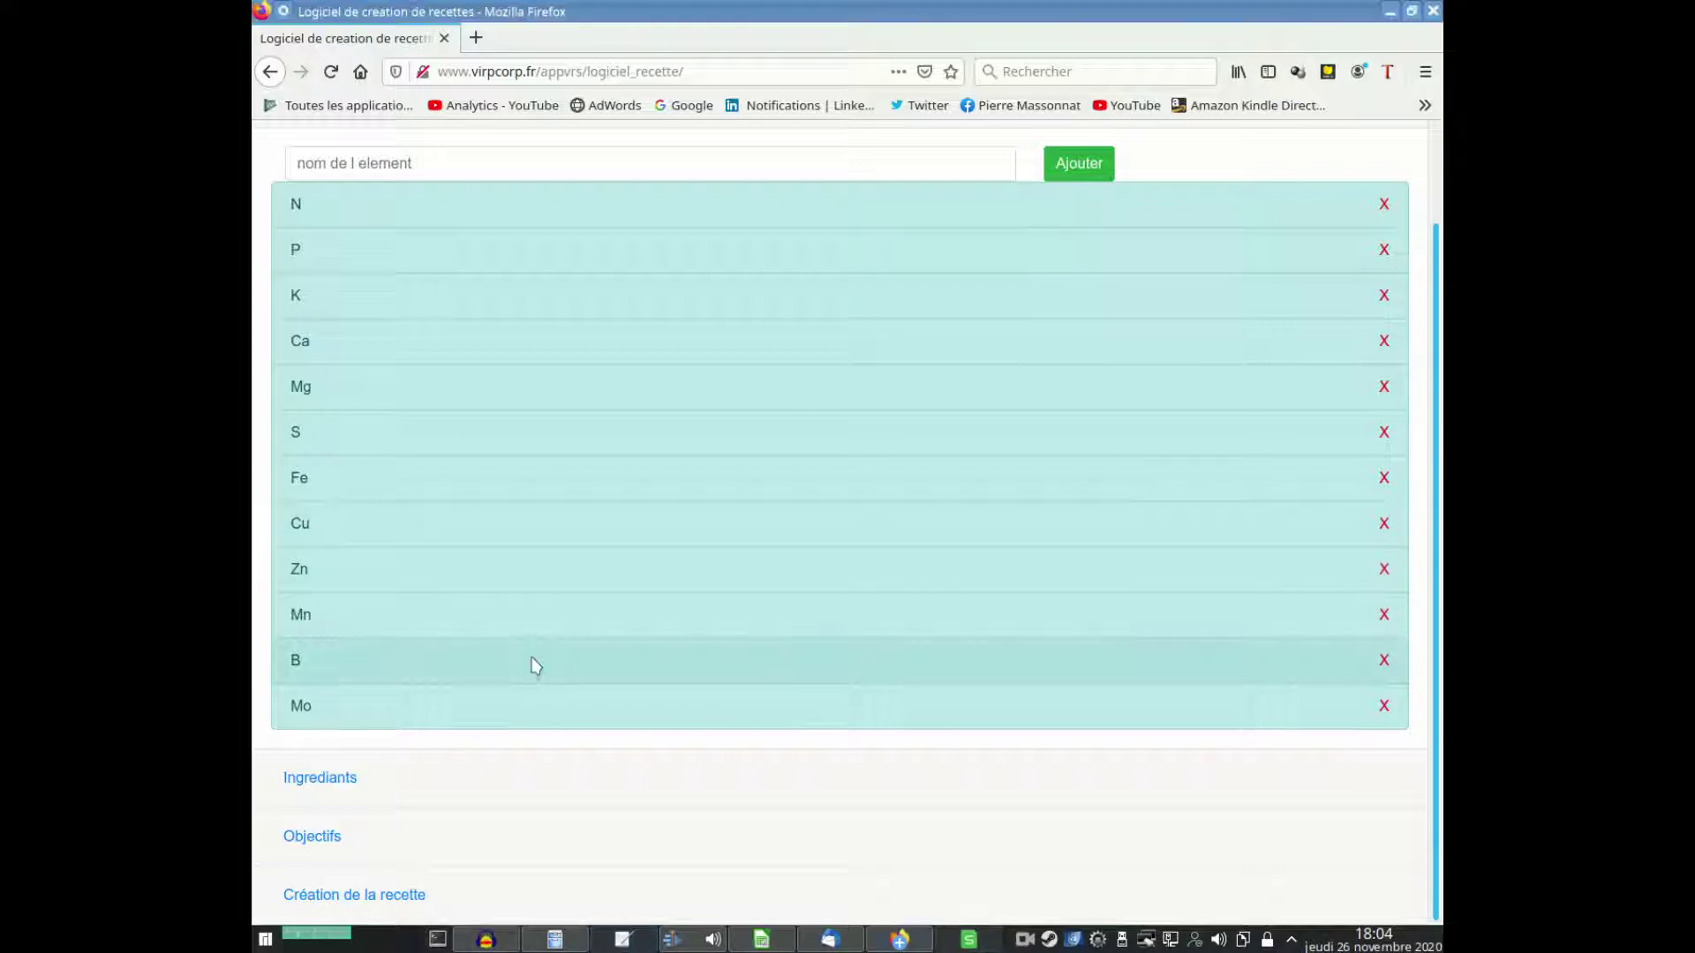
pyautogui.click(320, 782)
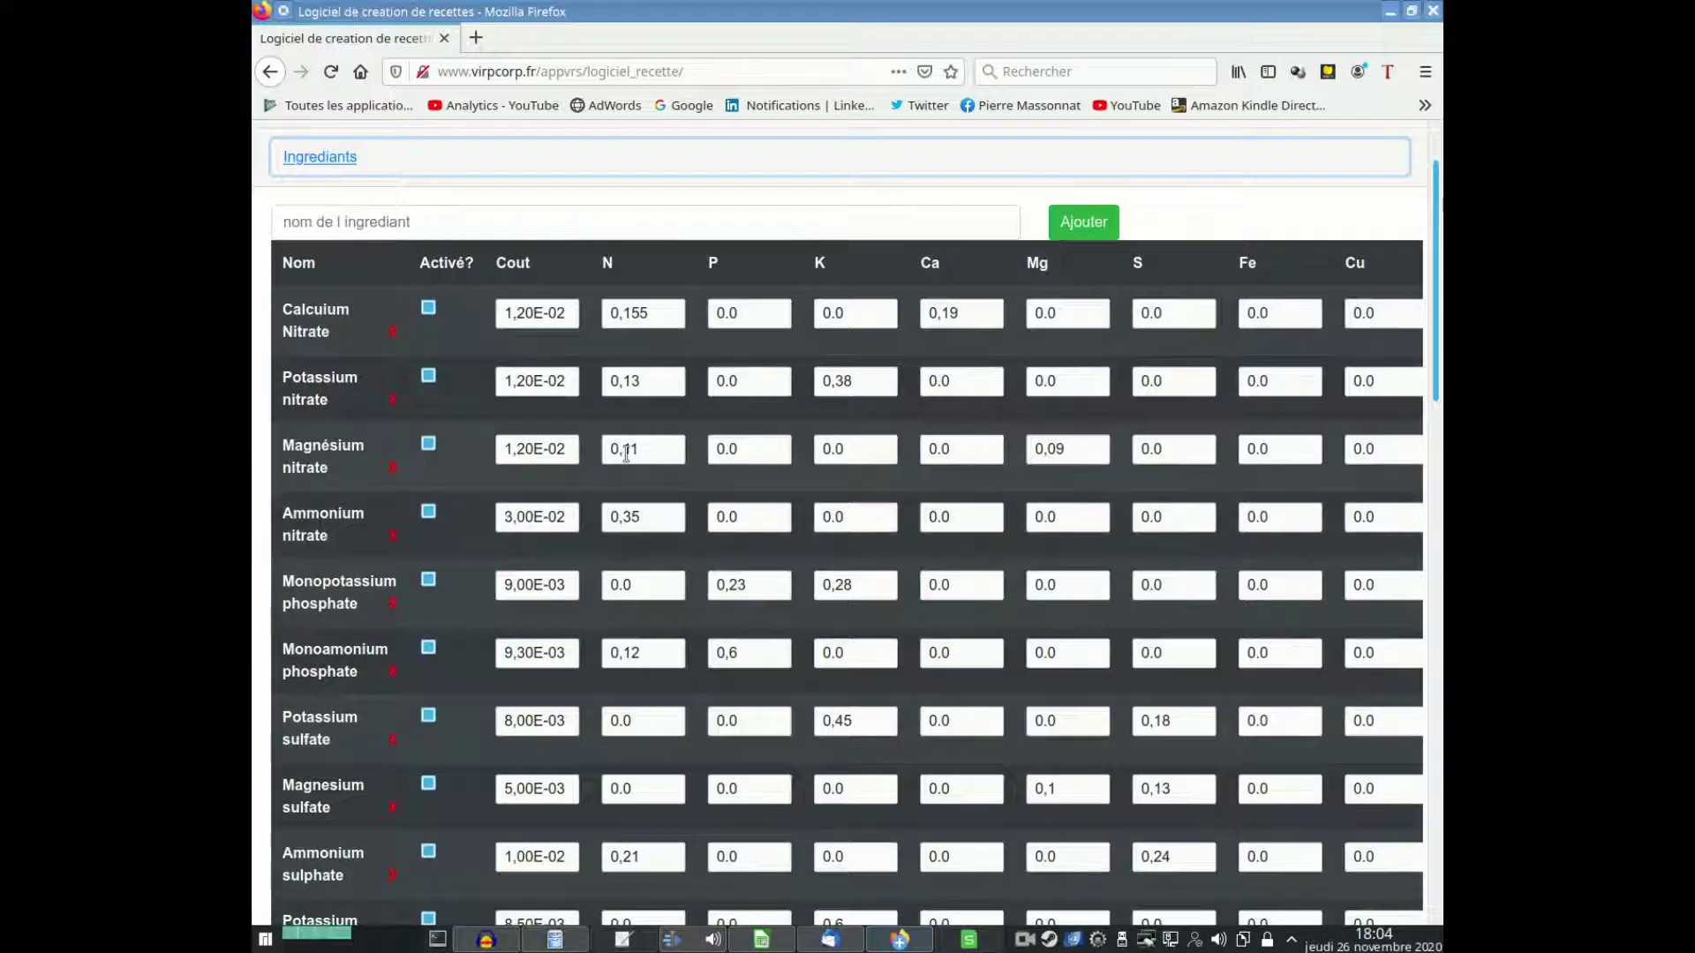
pyautogui.scroll(2, 521, 474)
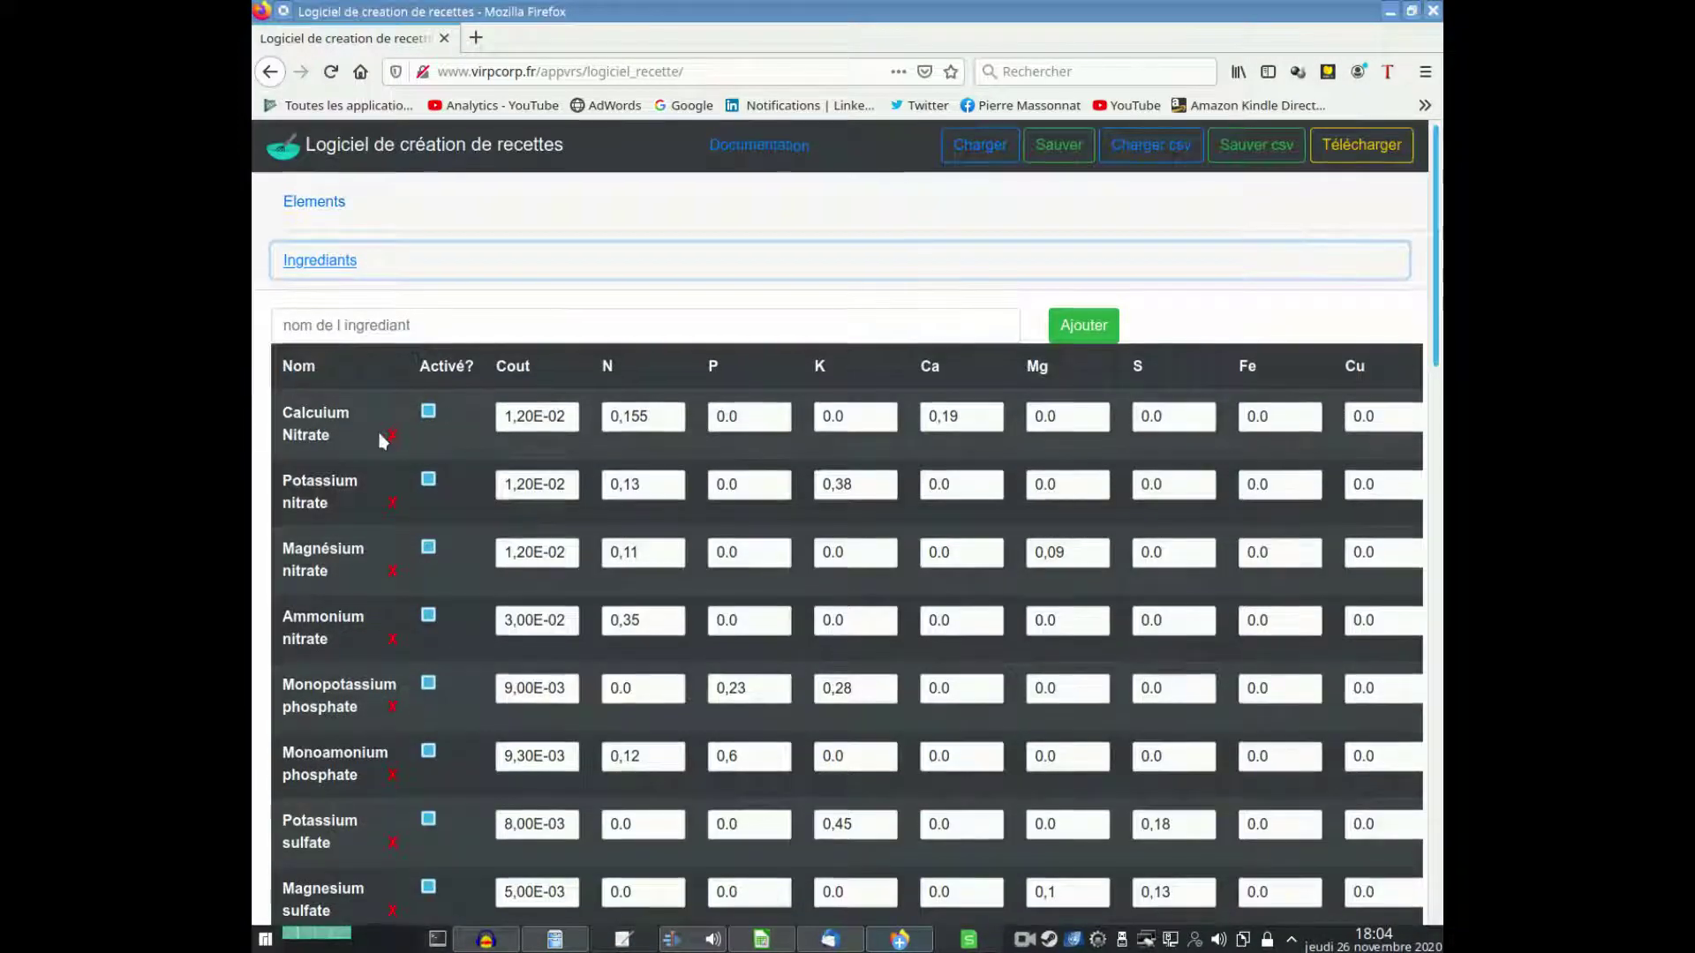
pyautogui.scroll(-5, 333, 375)
pyautogui.scroll(-14, 333, 378)
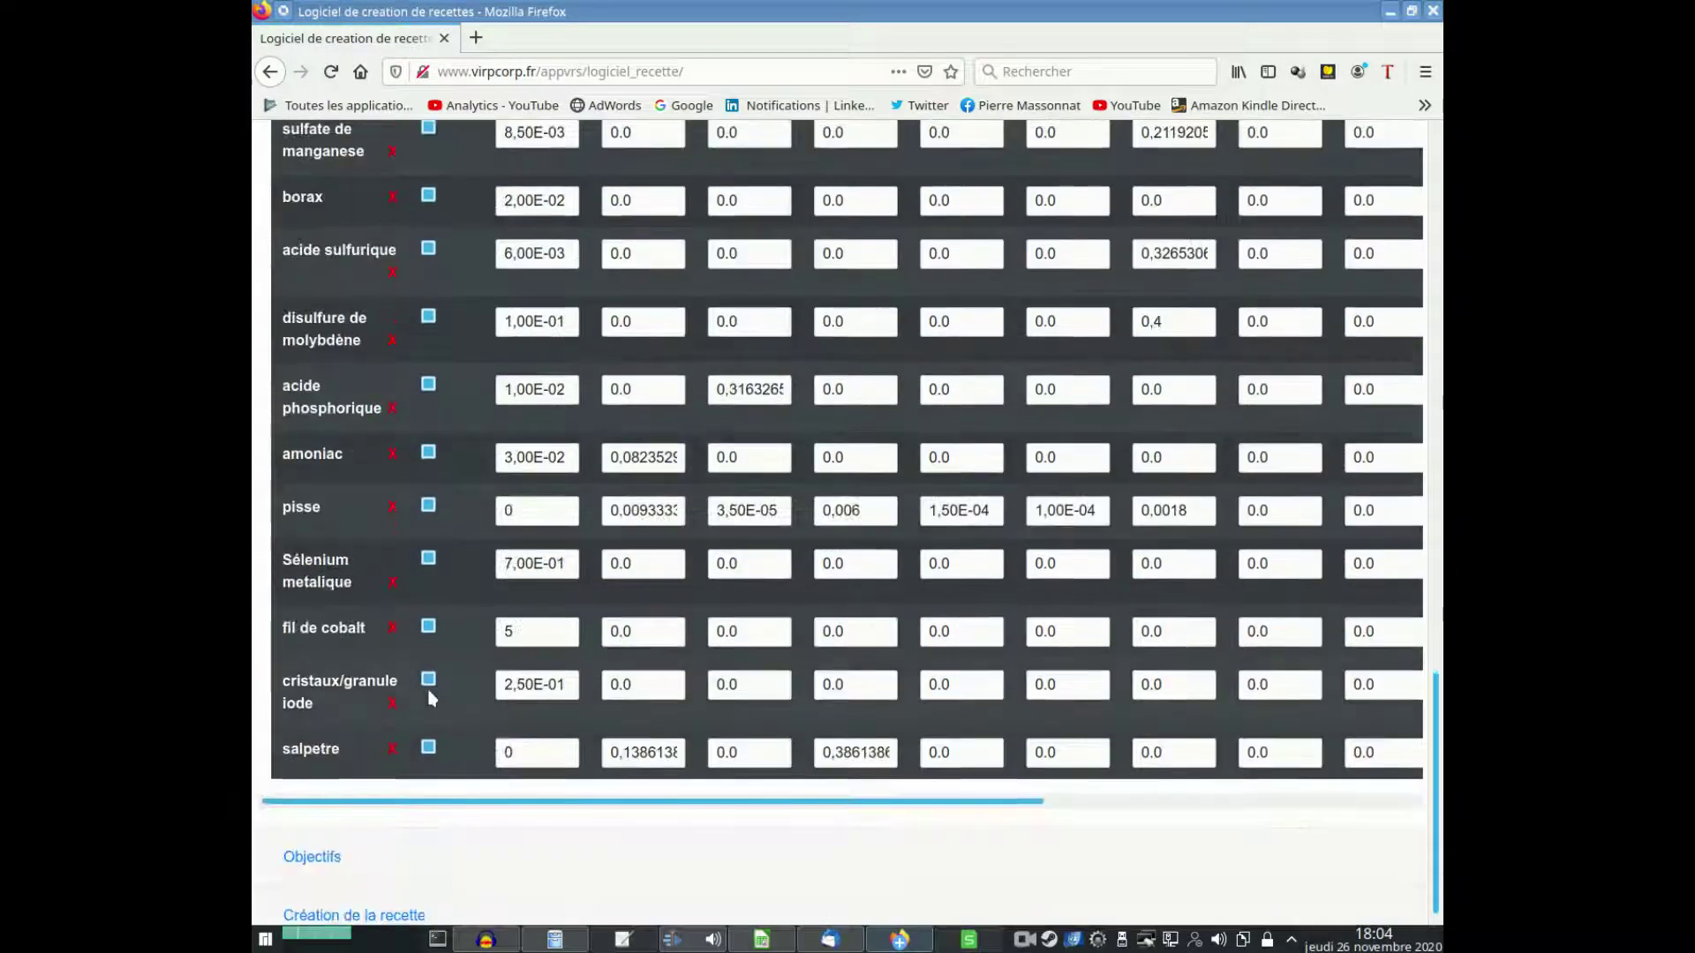
pyautogui.scroll(-1, 427, 692)
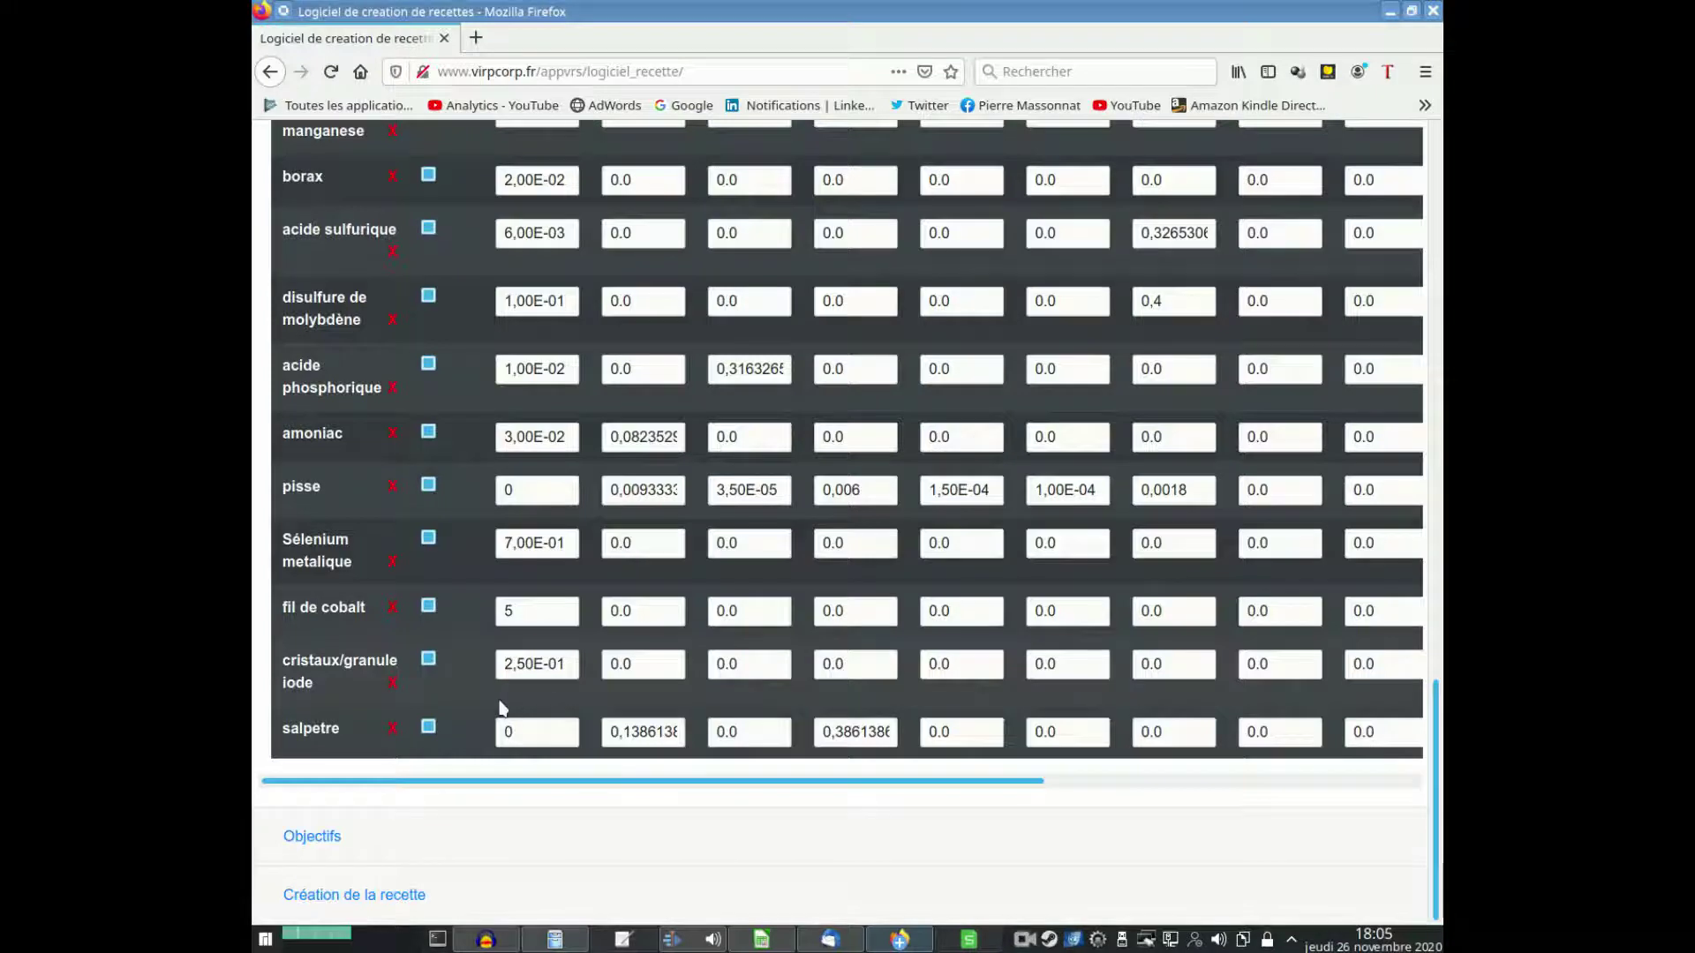
pyautogui.scroll(14, 508, 702)
pyautogui.scroll(5, 499, 700)
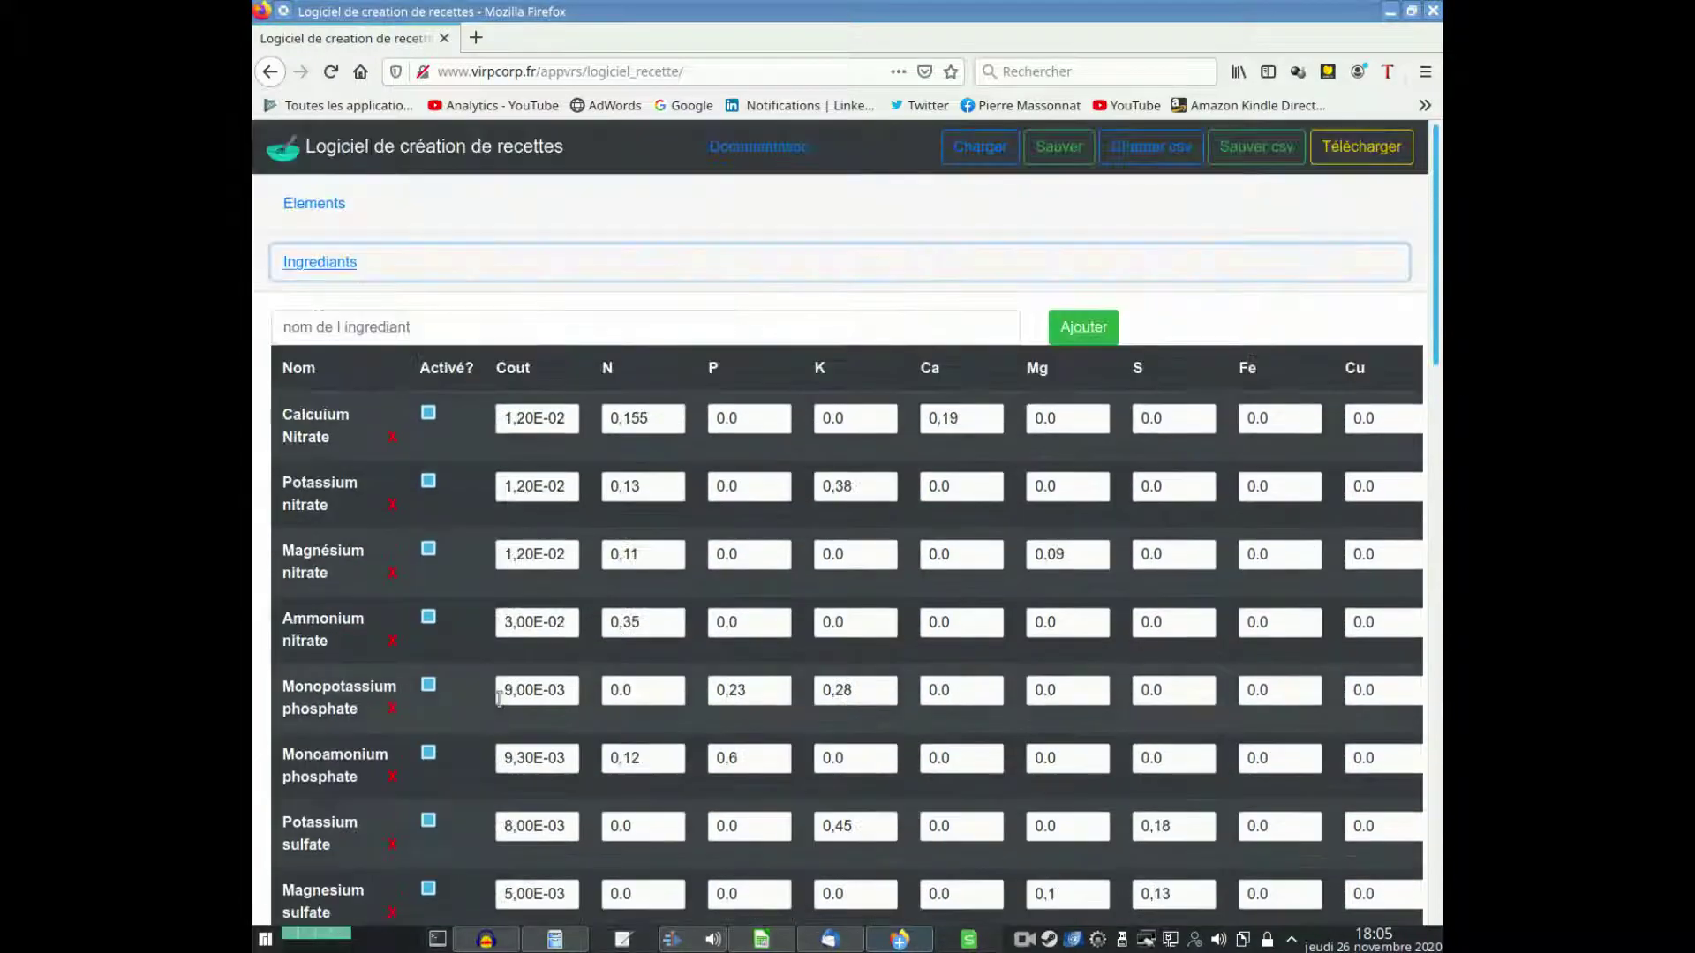
pyautogui.click(390, 327)
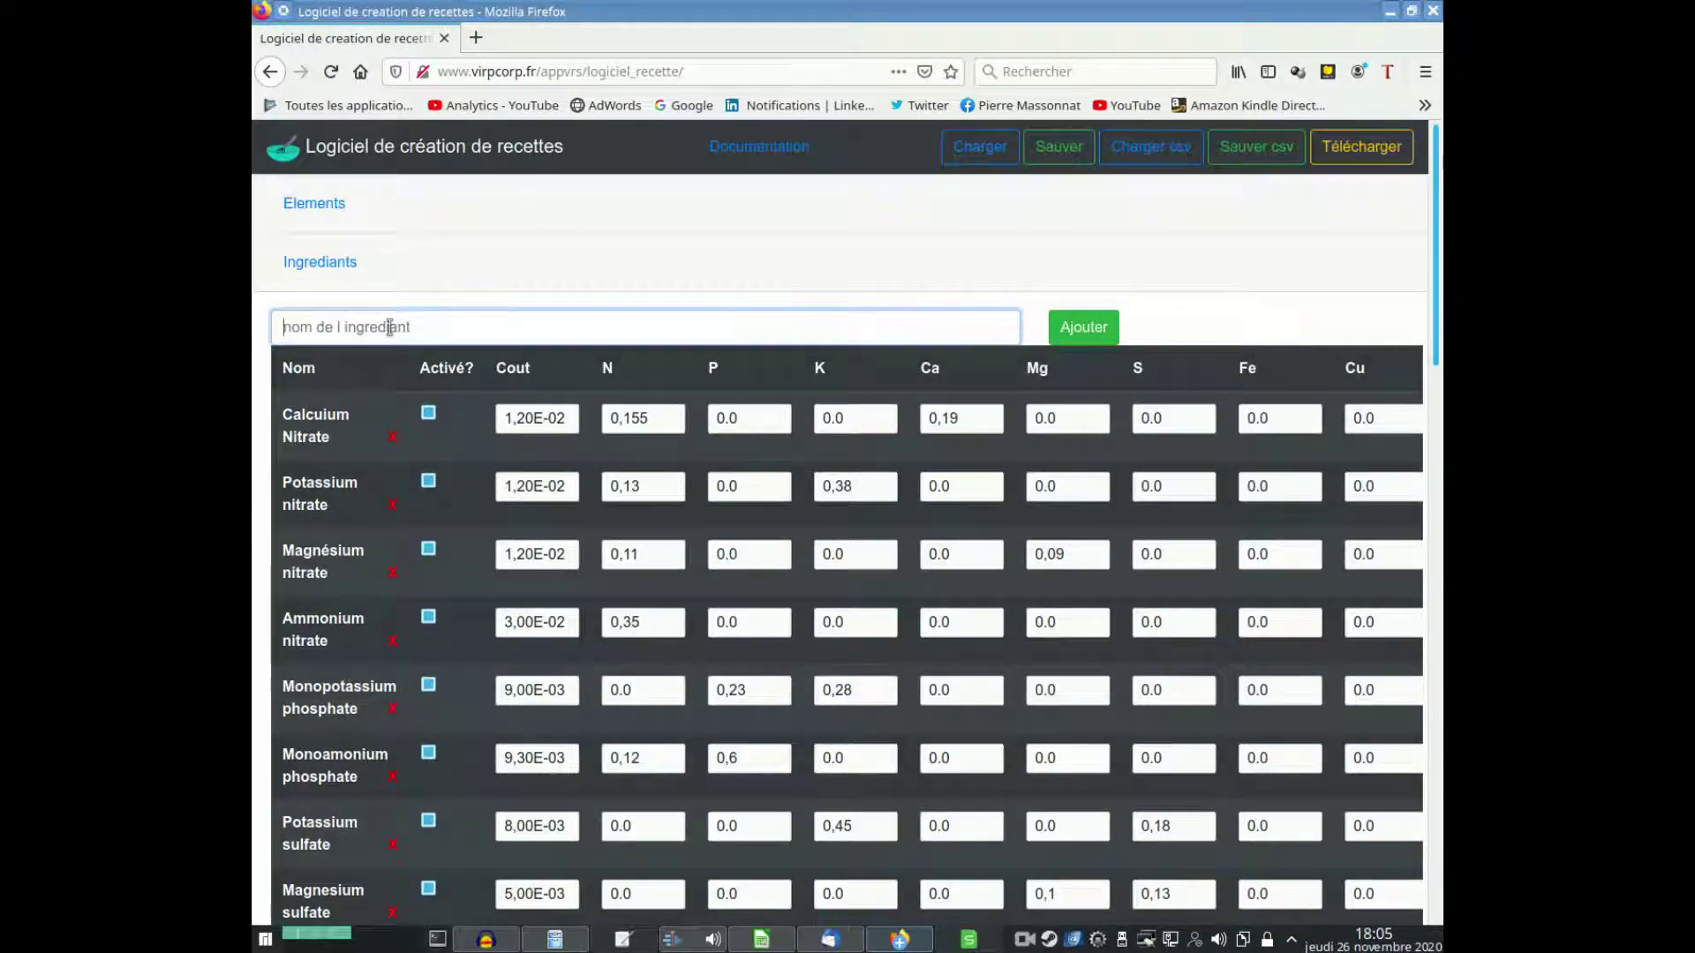
# Add an ingredient named "eau" and check its row at the end of the ingredient table.
pyautogui.write('e')
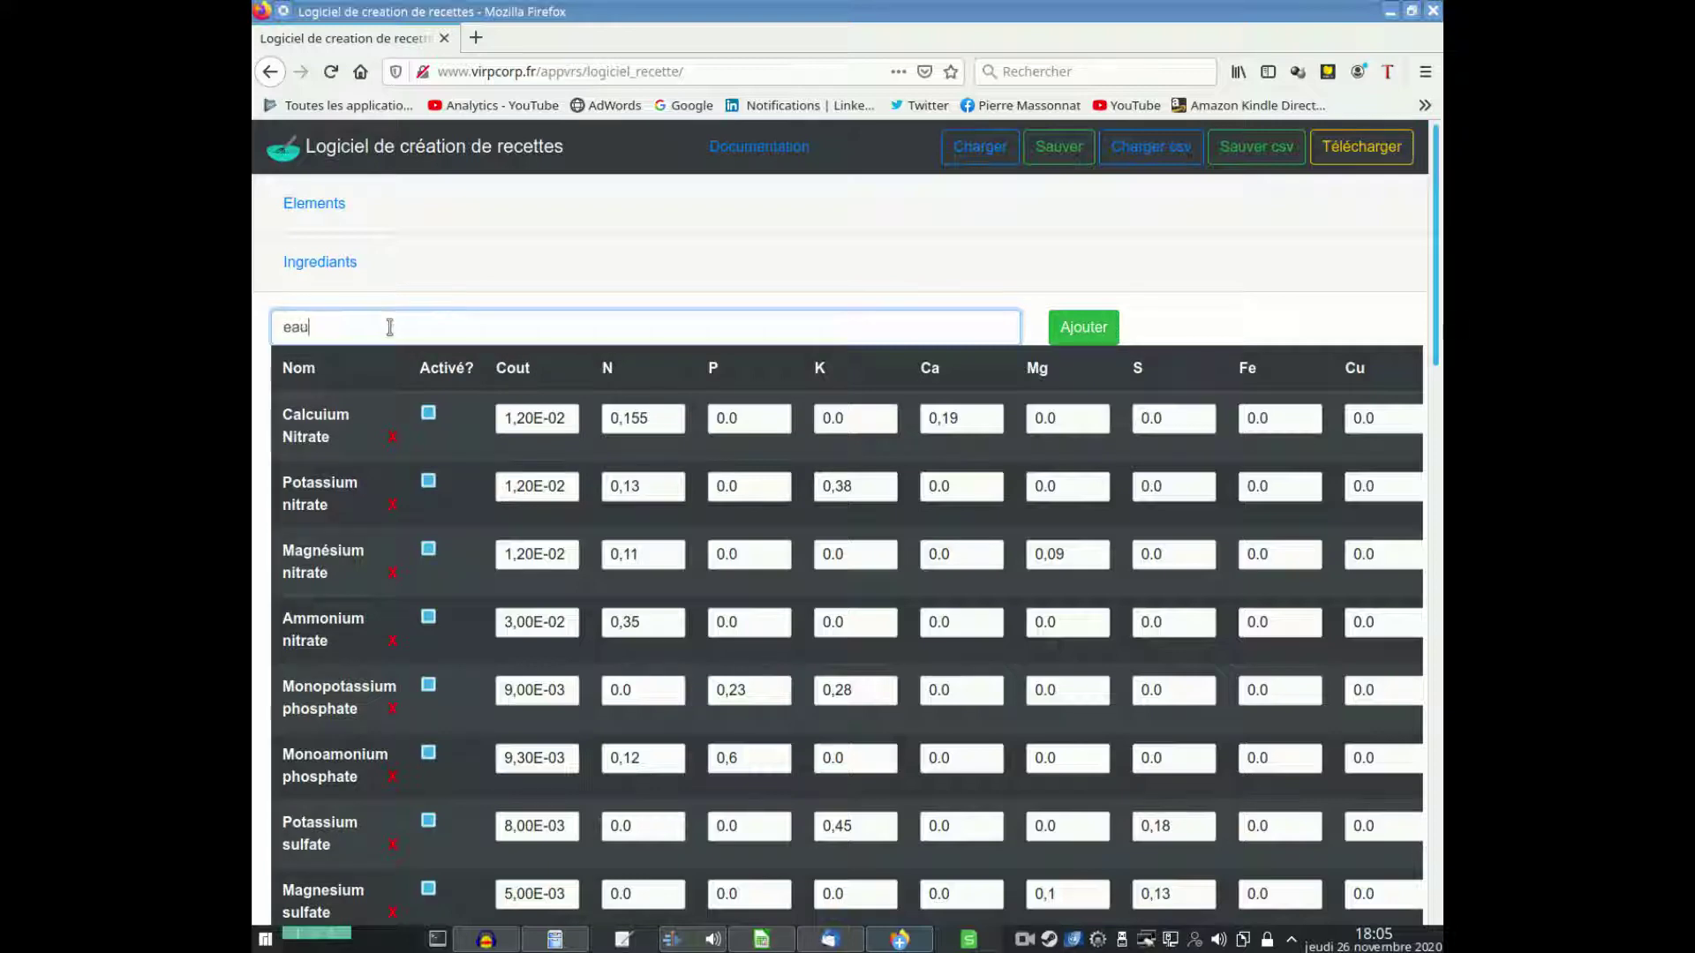
pyautogui.write('au')
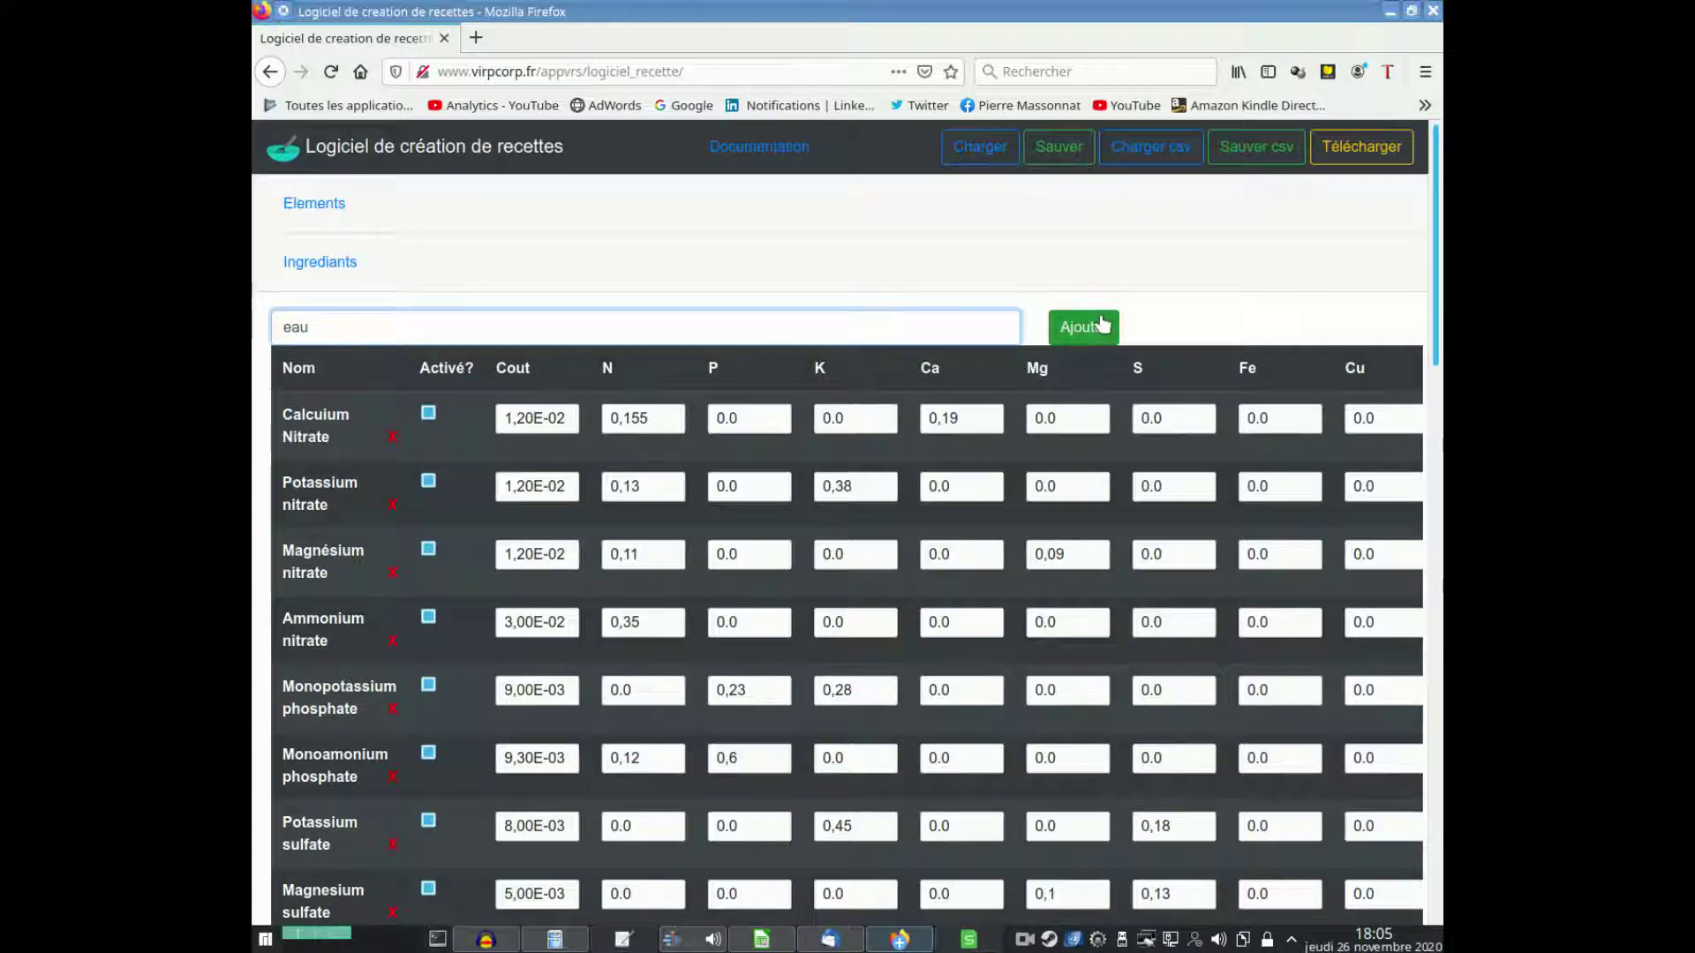
pyautogui.click(1073, 329)
pyautogui.scroll(-8, 717, 460)
pyautogui.scroll(-10, 718, 460)
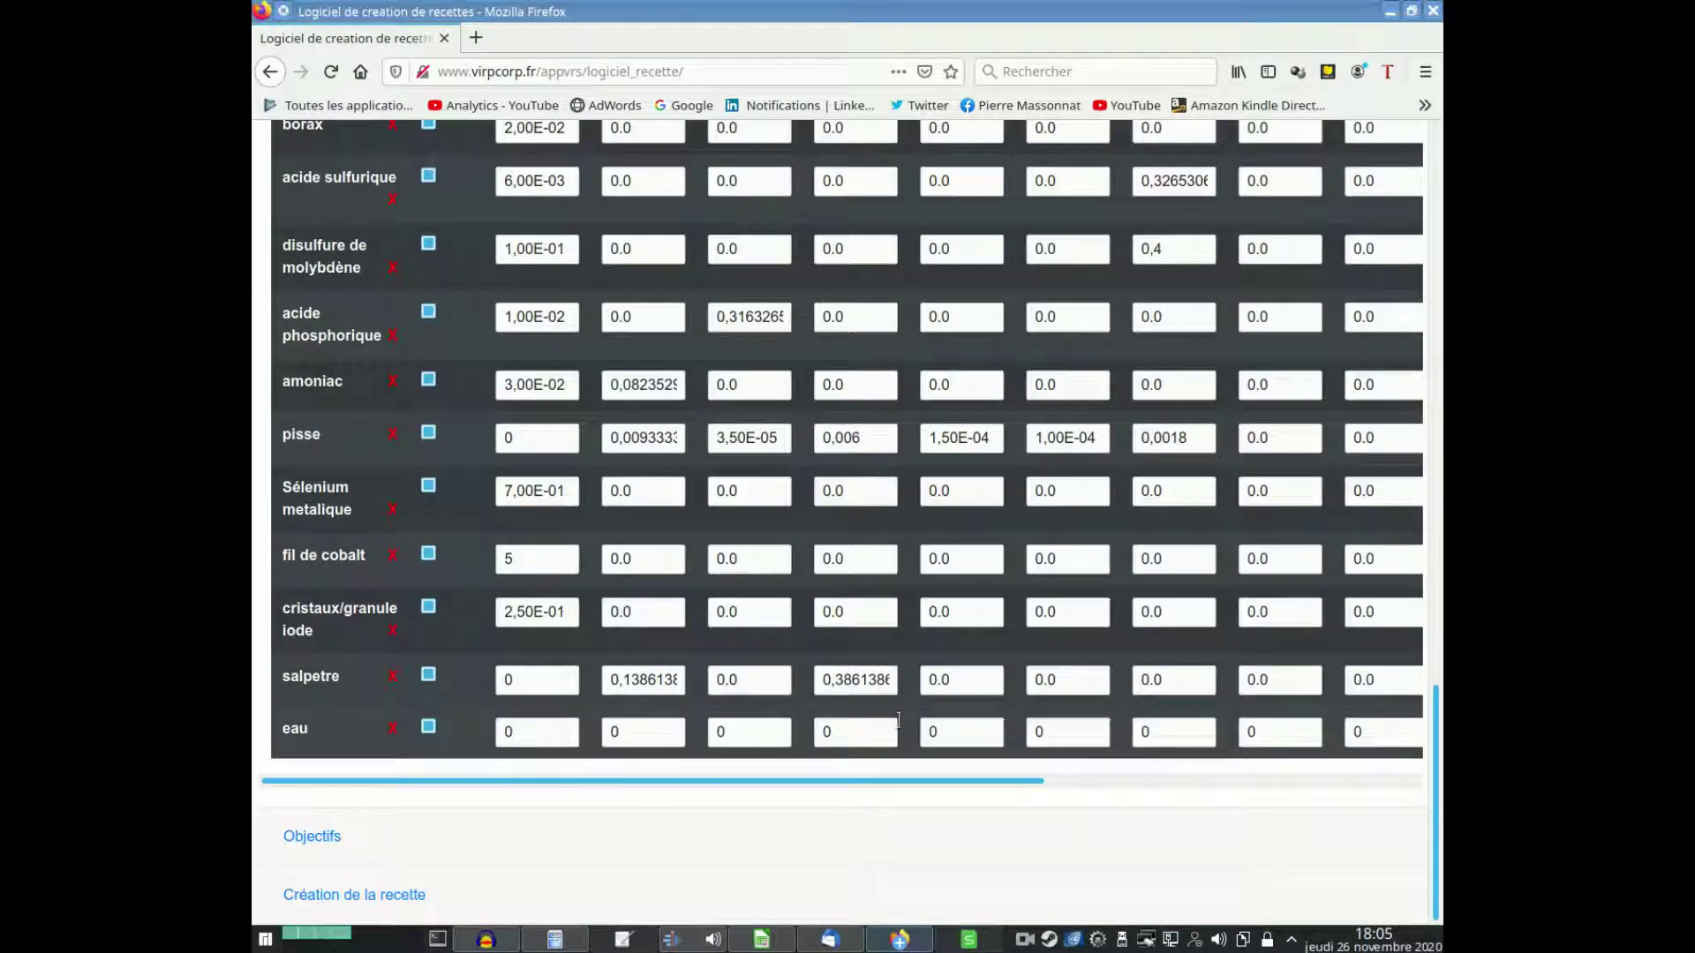
pyautogui.moveTo(871, 782); pyautogui.dragTo(587, 784)
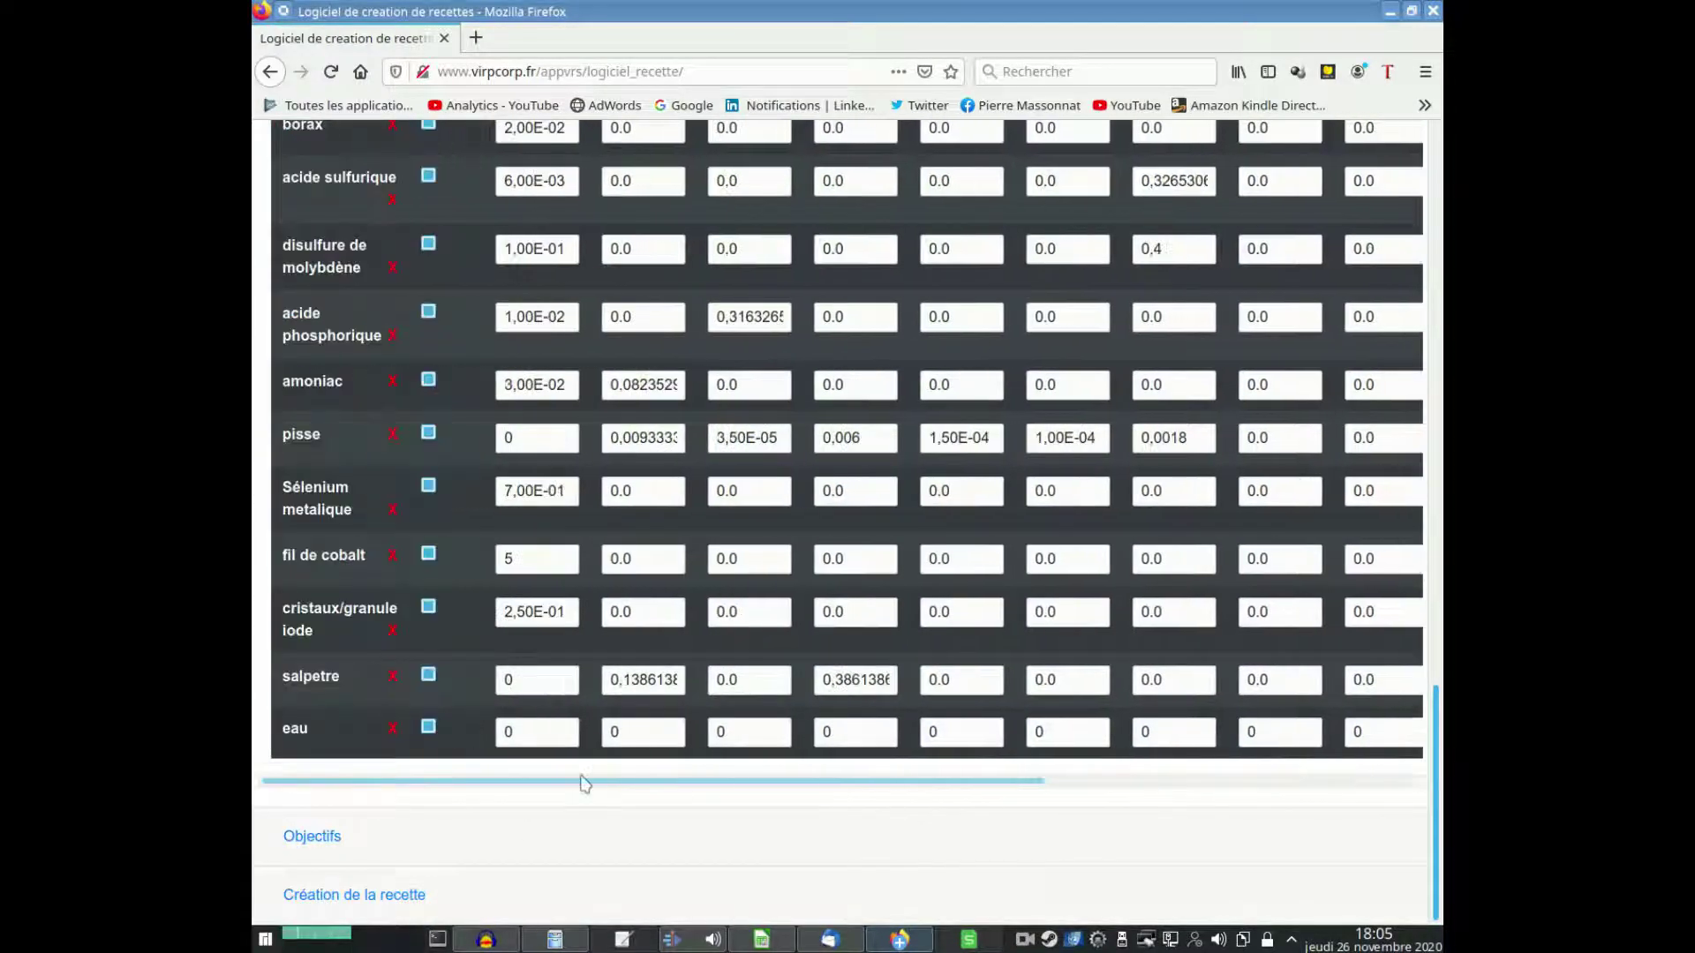
# Check the decimal format of the ingredient values, and in Kate replace every "," with "." throughout teste2.csv.
pyautogui.scroll(3, 702, 583)
pyautogui.scroll(4, 702, 582)
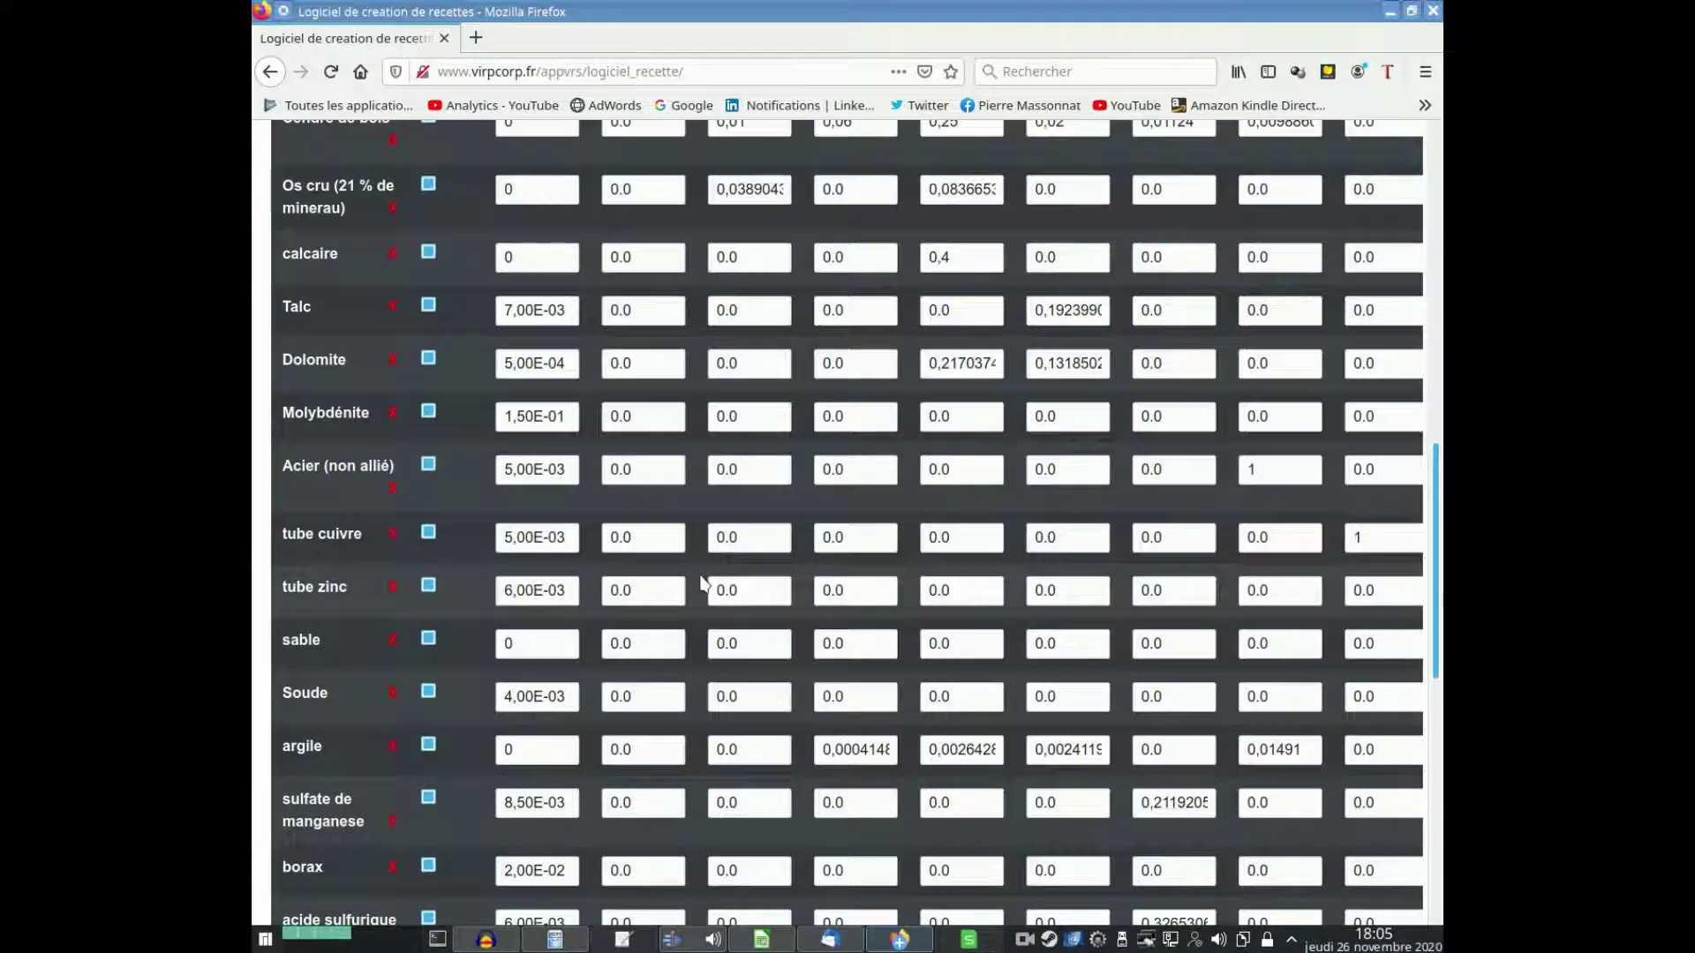
pyautogui.scroll(-3, 702, 583)
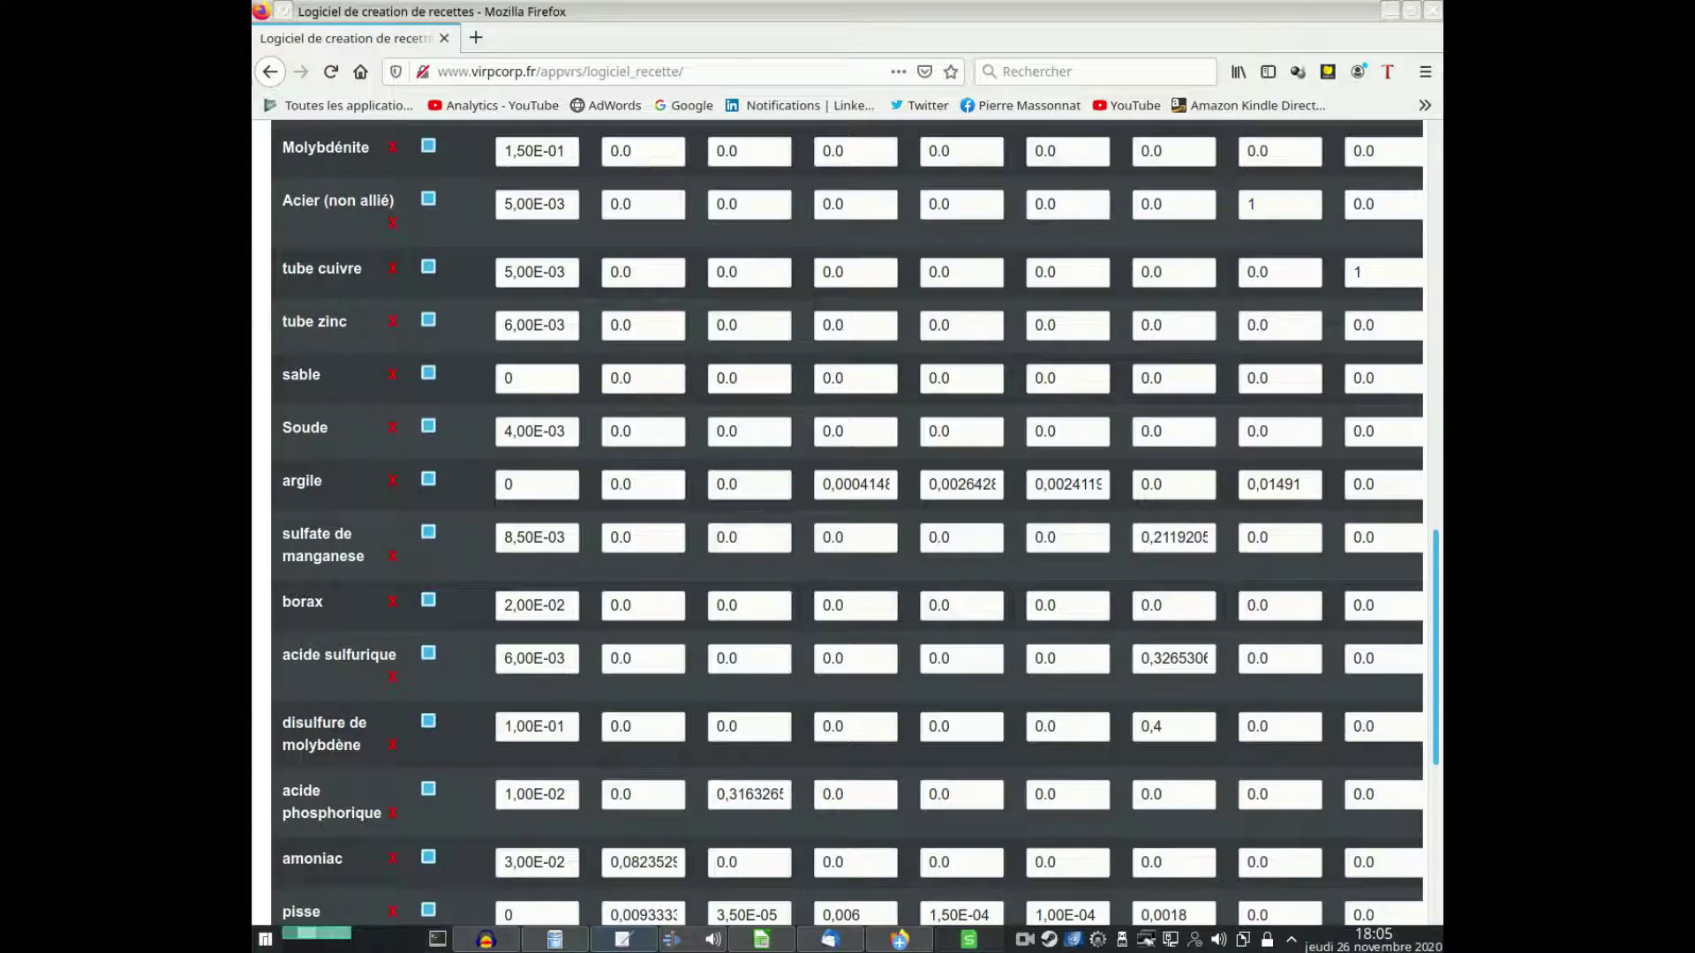
pyautogui.hotkey('alt', 'Tab')
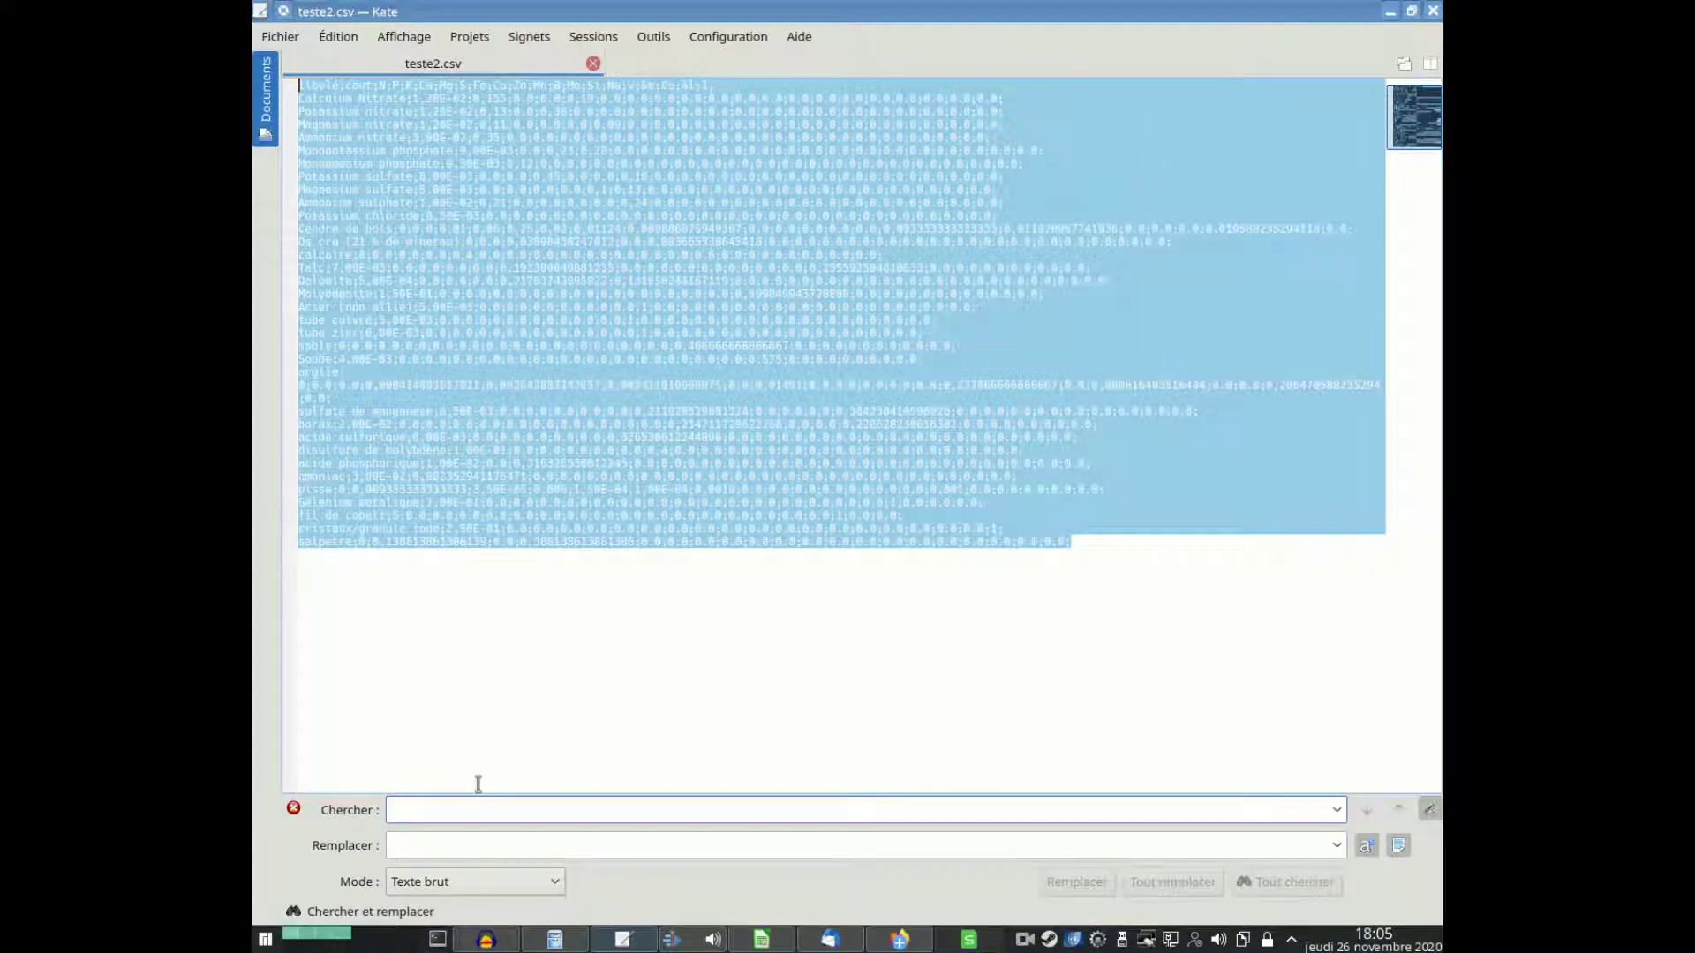
pyautogui.write(',')
pyautogui.click(459, 848)
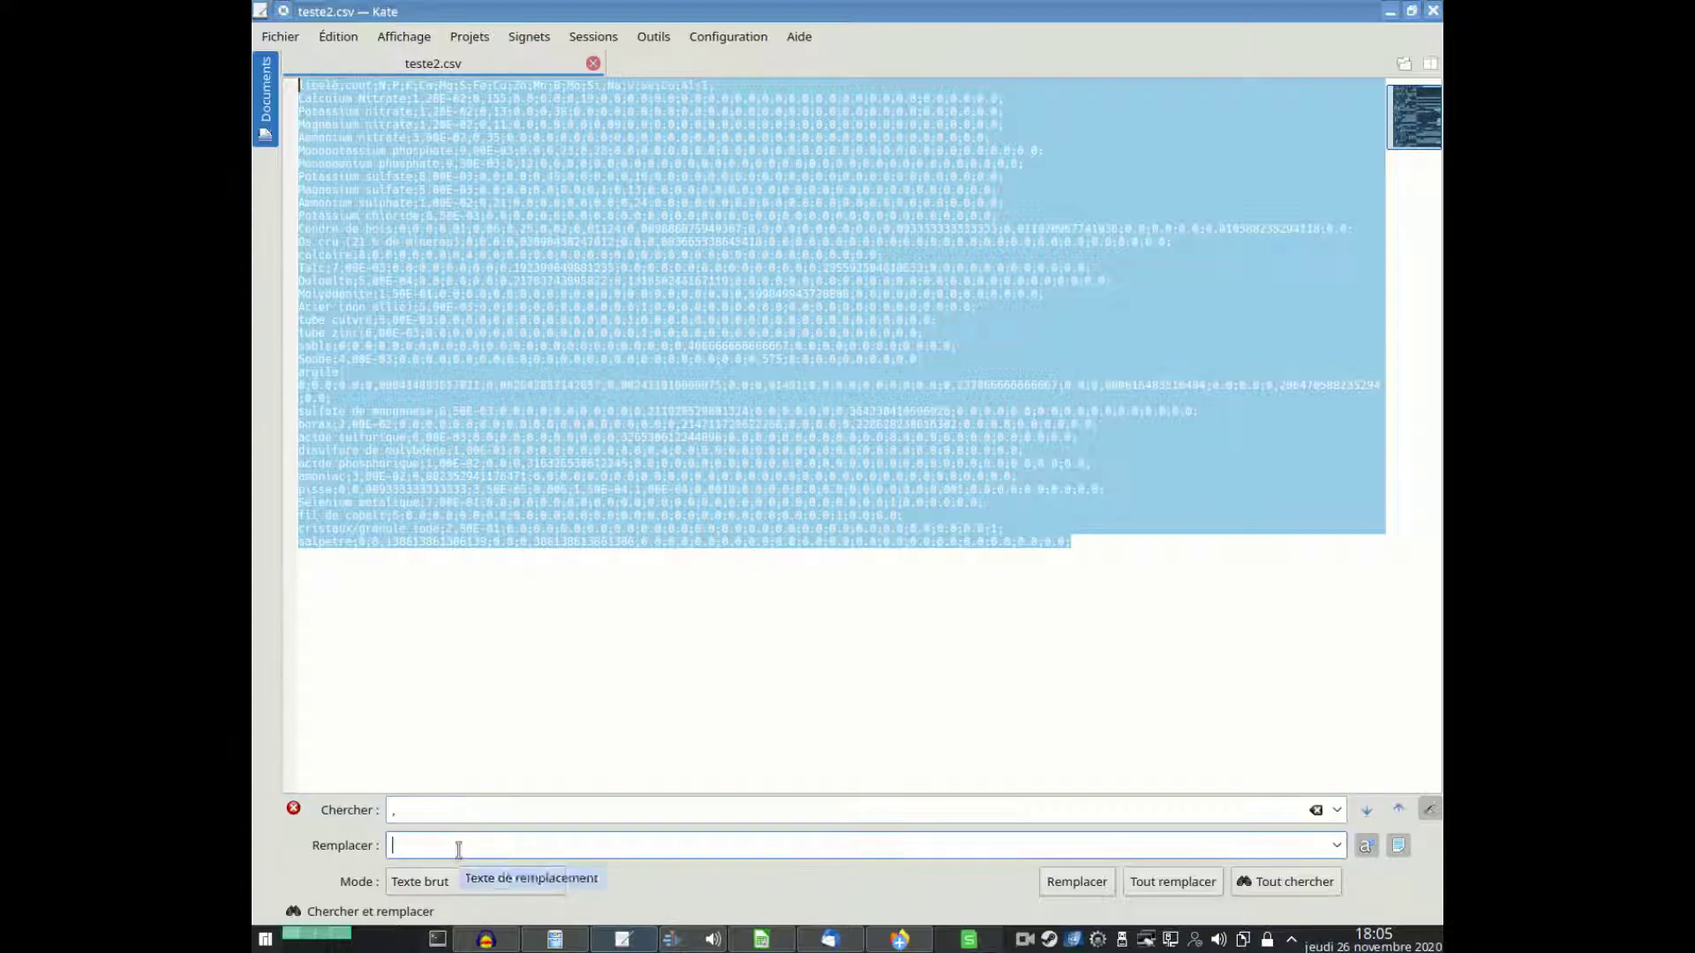
pyautogui.write('.')
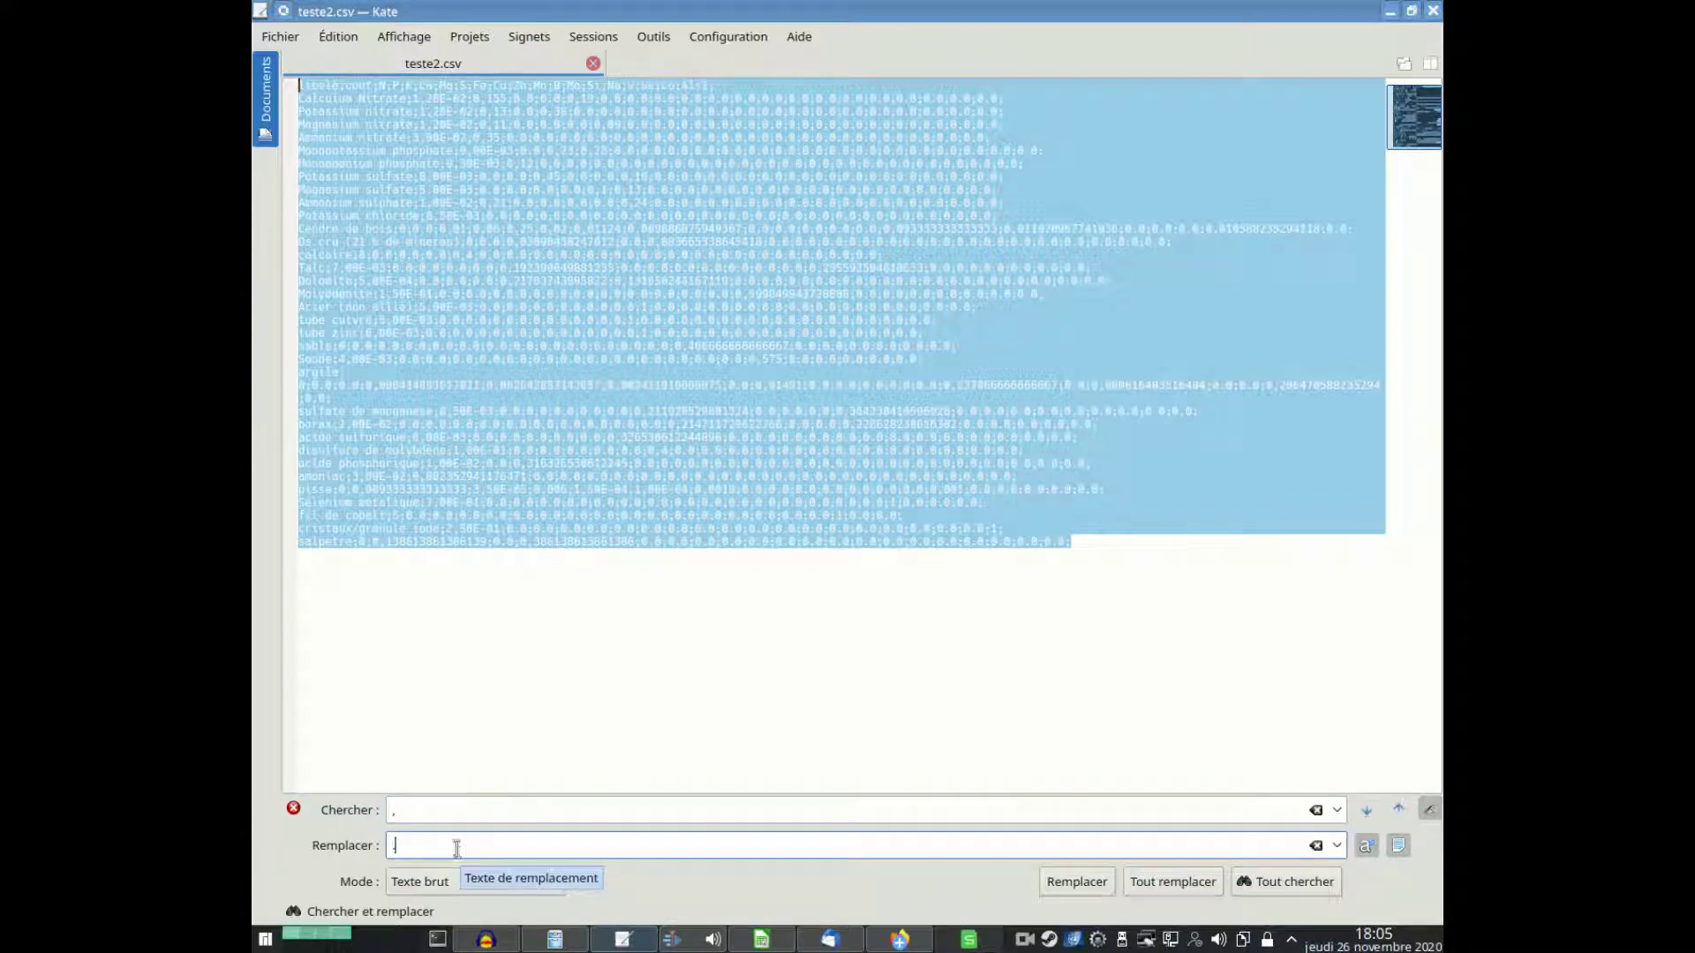
pyautogui.click(1179, 881)
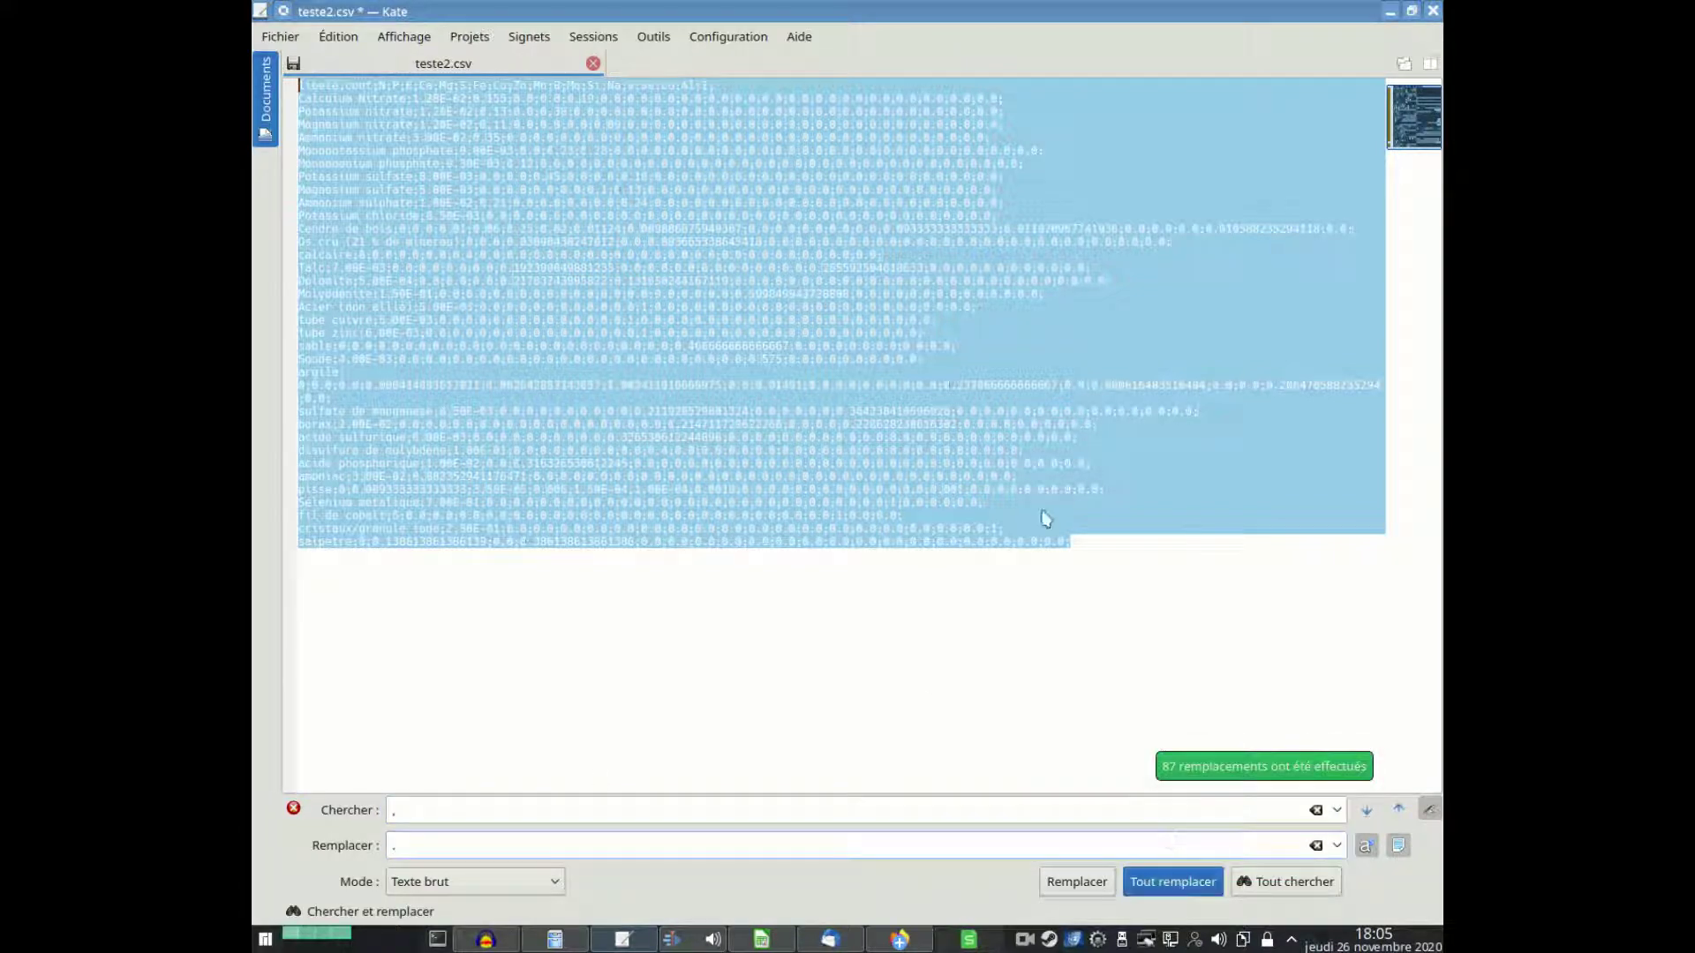
# Back in the recipe creation web app, reload the page and load the copied corrected CSV data with ";" as the separator.
pyautogui.click(1390, 10)
pyautogui.scroll(5, 685, 293)
pyautogui.scroll(5, 686, 293)
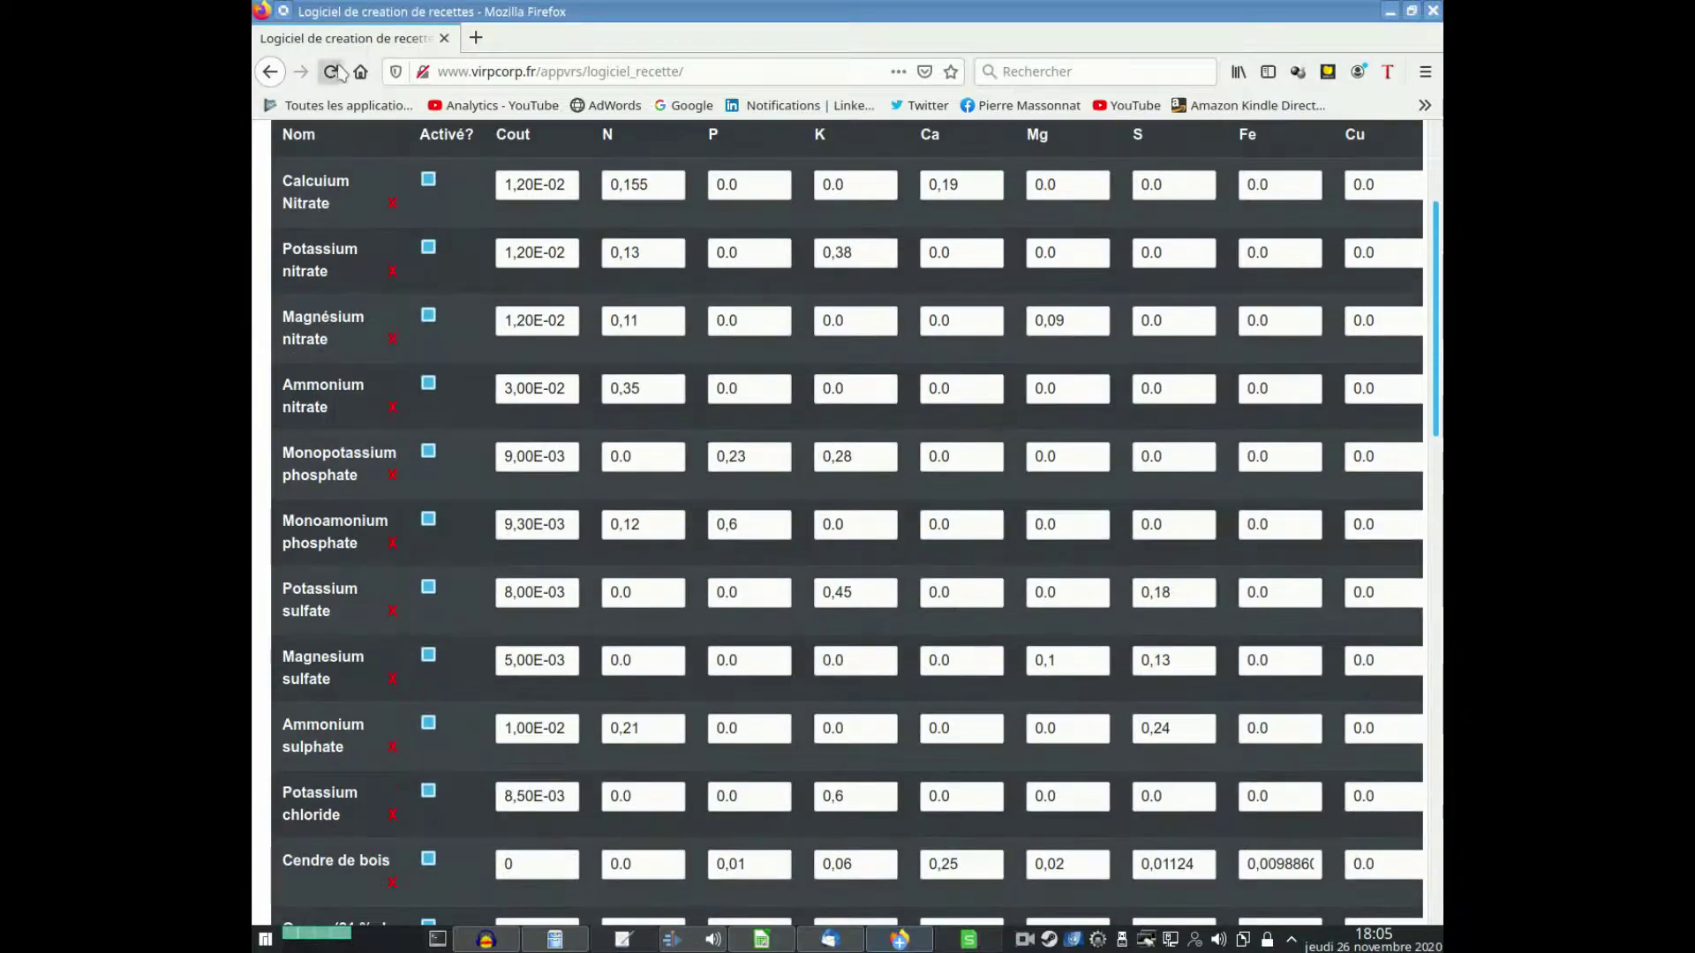
pyautogui.click(331, 71)
pyautogui.click(1167, 150)
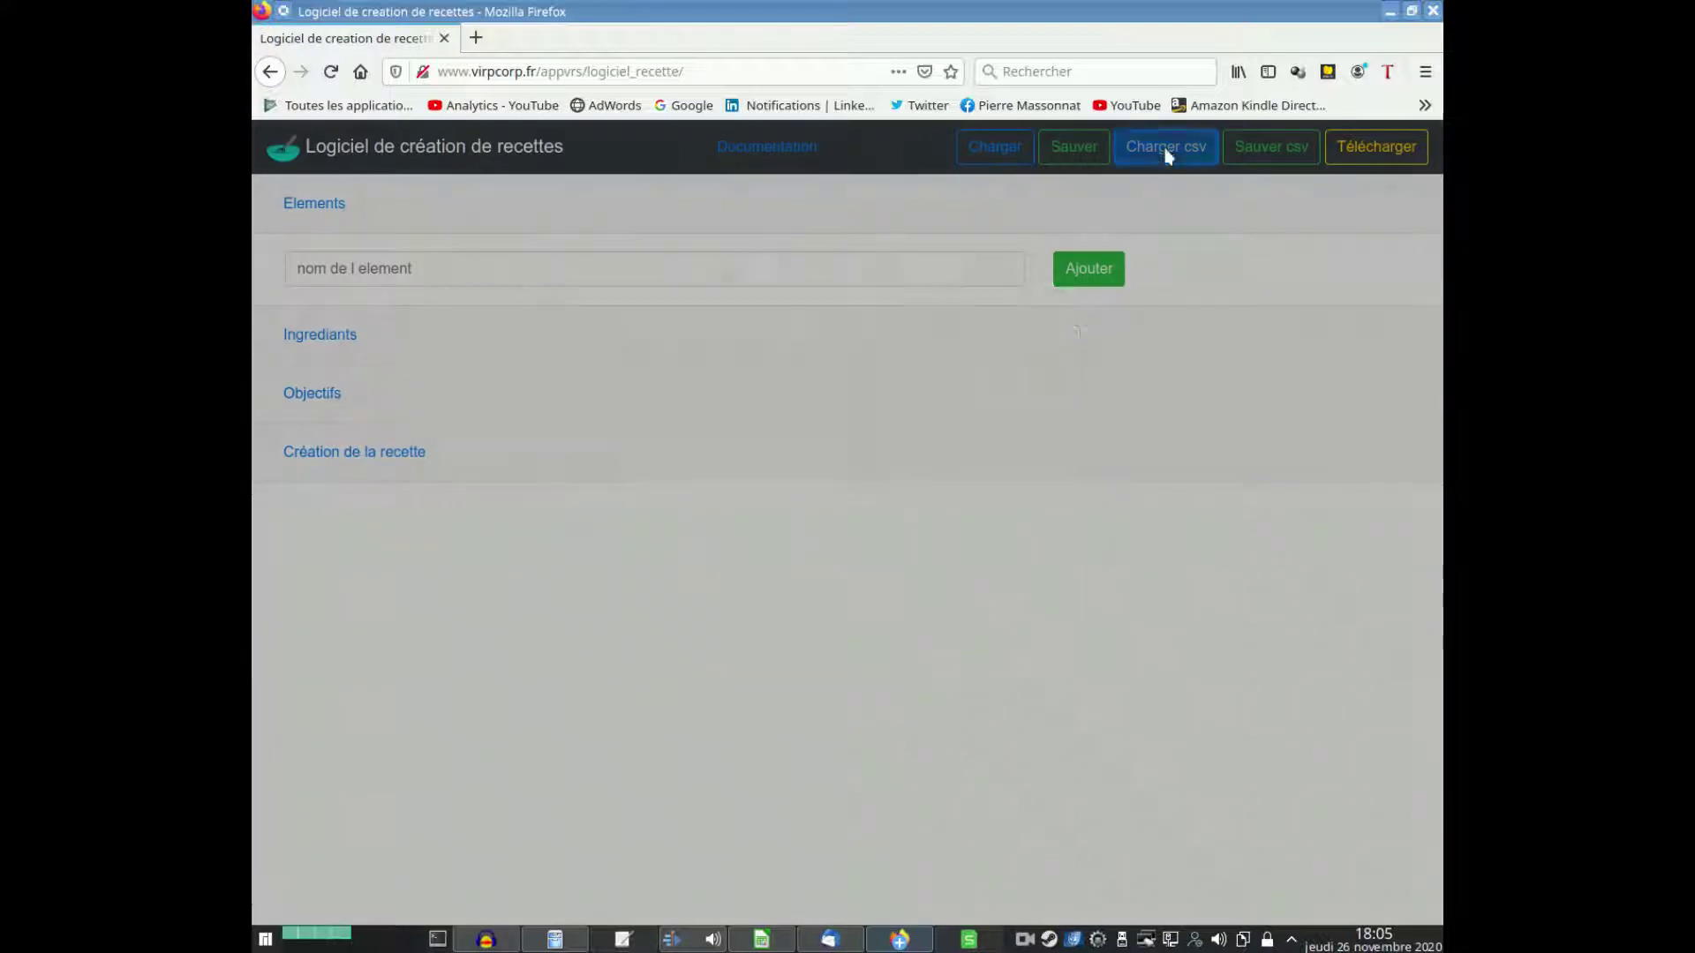
pyautogui.click(744, 388)
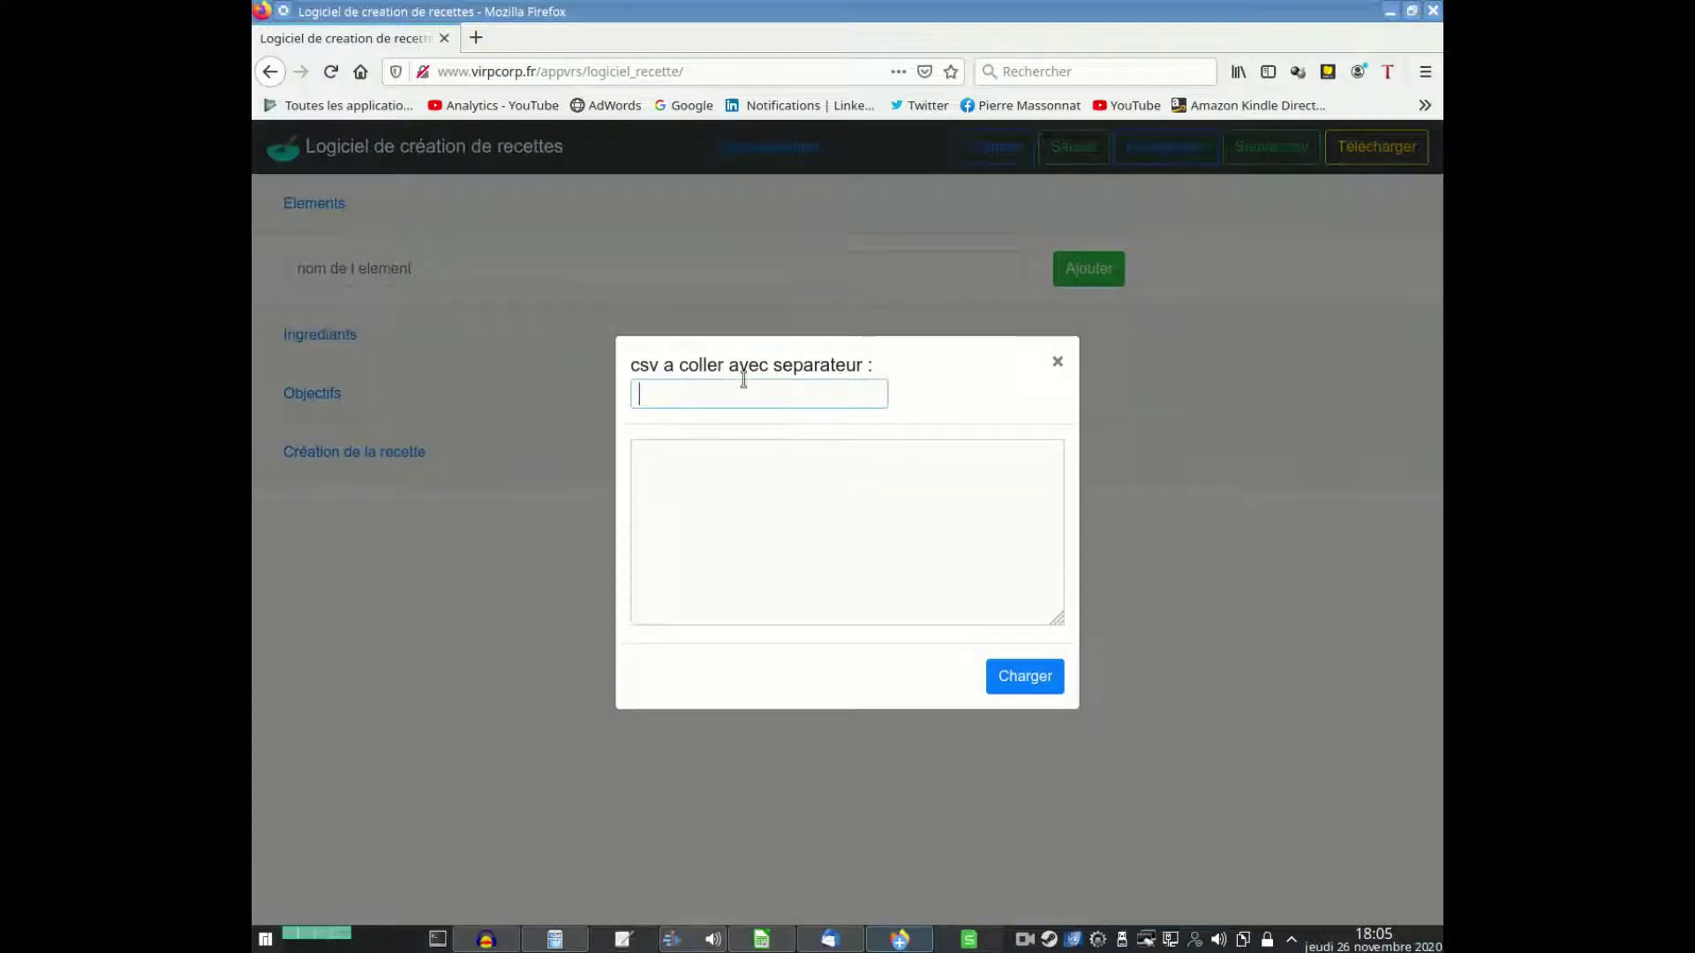
pyautogui.click(749, 472)
pyautogui.hotkey('ctrl', 'v')
pyautogui.click(1017, 677)
# Remove the blank entry and the elements I, Al, Co, Se, V, Na and Si from the reloaded element list.
pyautogui.scroll(-4, 454, 383)
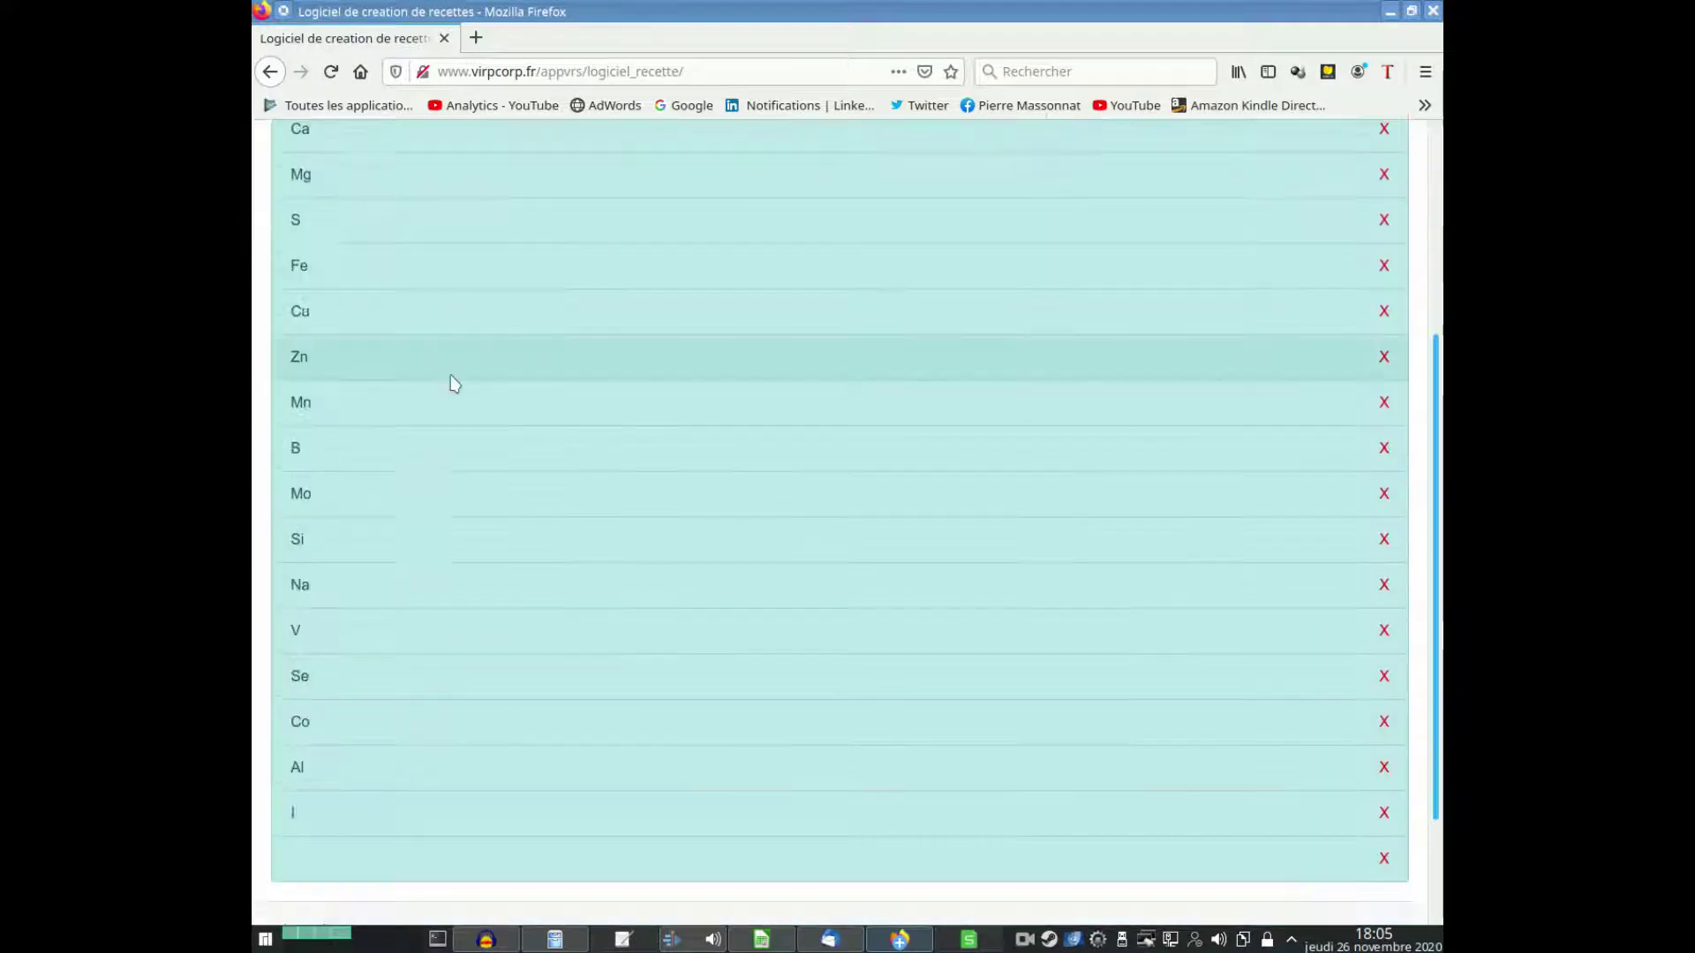
pyautogui.scroll(-3, 618, 495)
pyautogui.click(1385, 717)
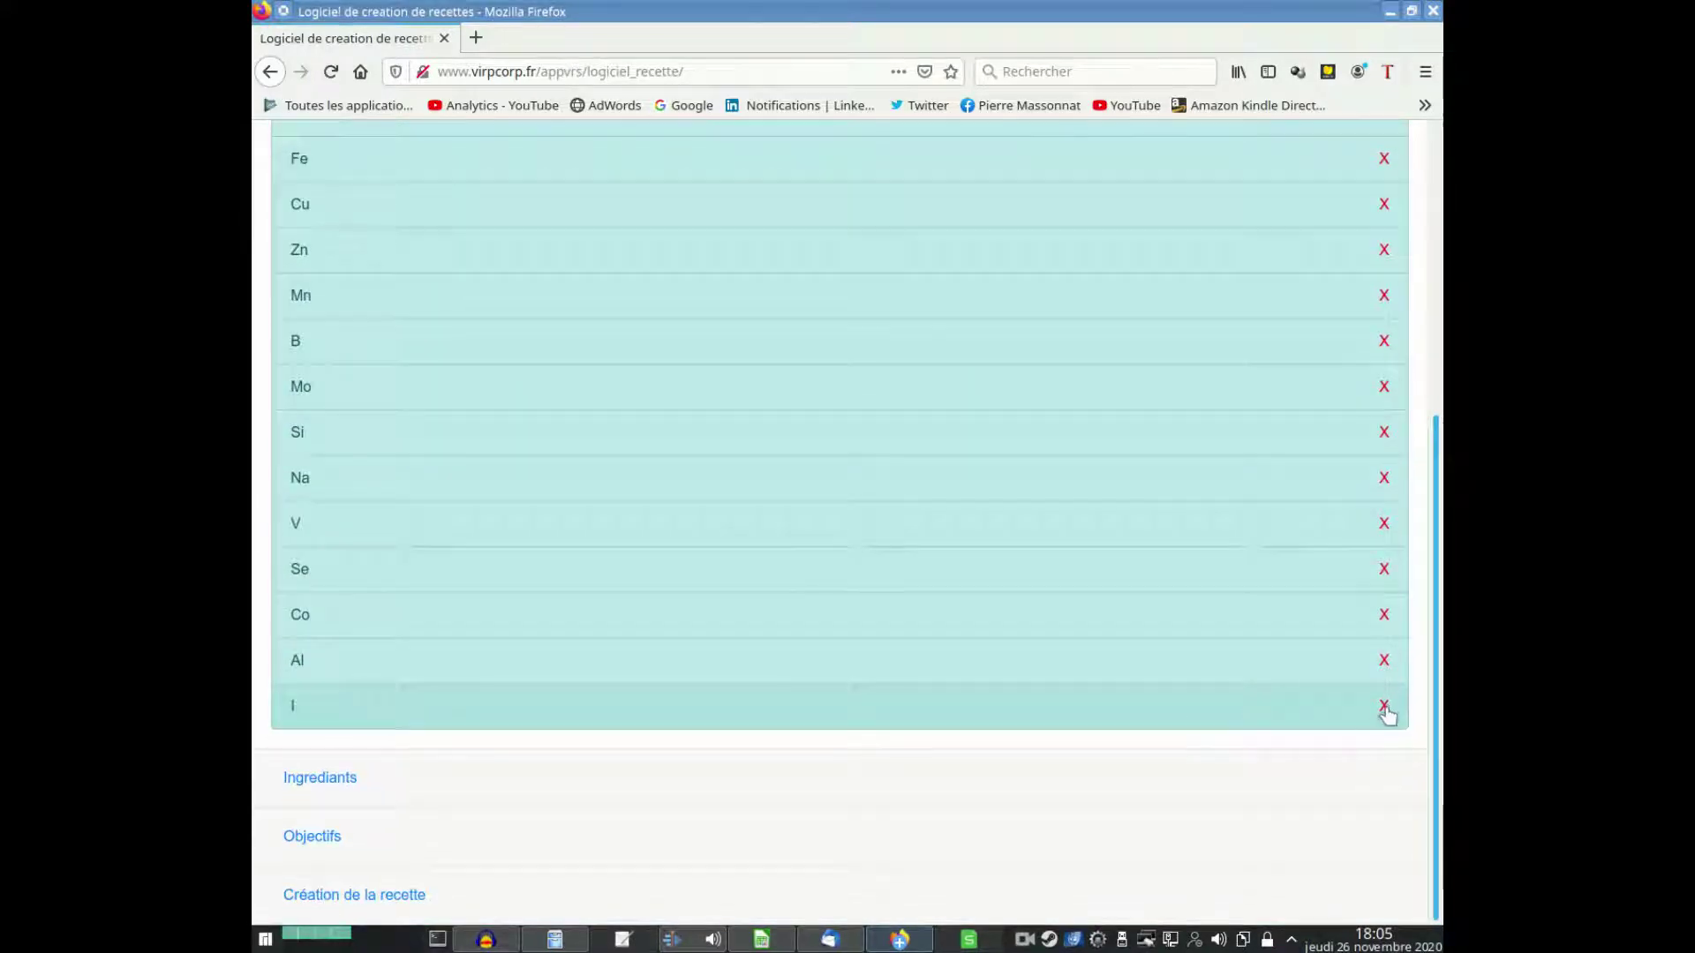
pyautogui.click(1385, 710)
pyautogui.click(1385, 711)
pyautogui.click(1385, 711)
pyautogui.click(1385, 711)
pyautogui.click(1385, 711)
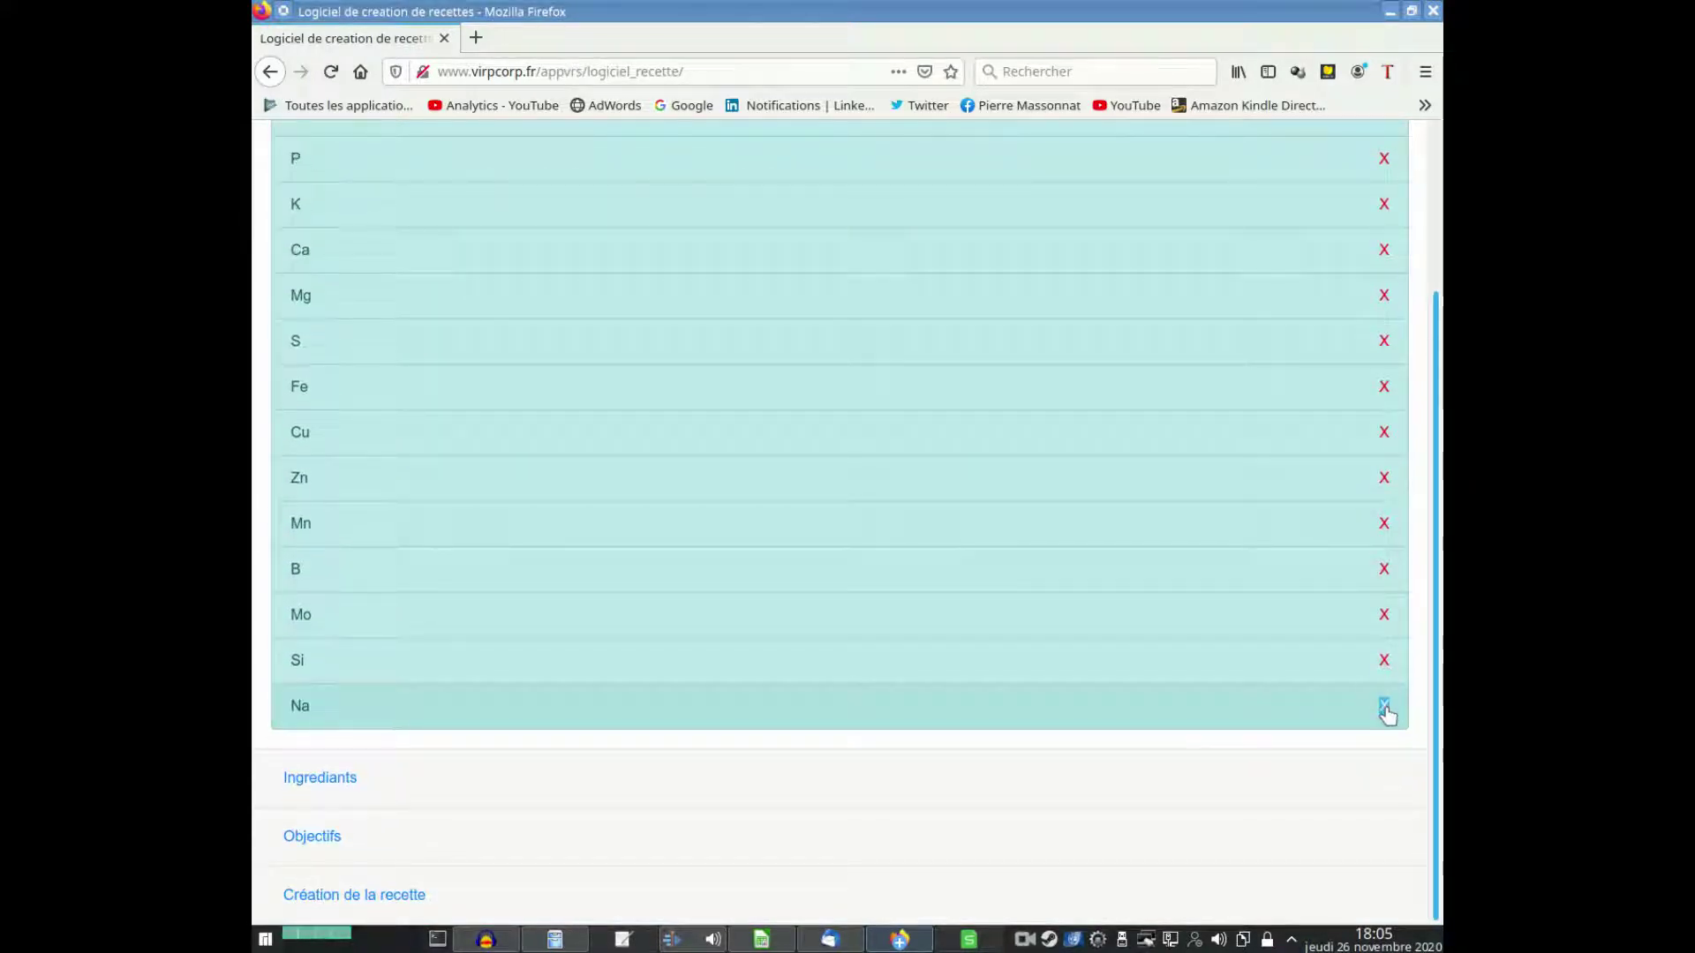
pyautogui.click(1385, 710)
pyautogui.click(1385, 711)
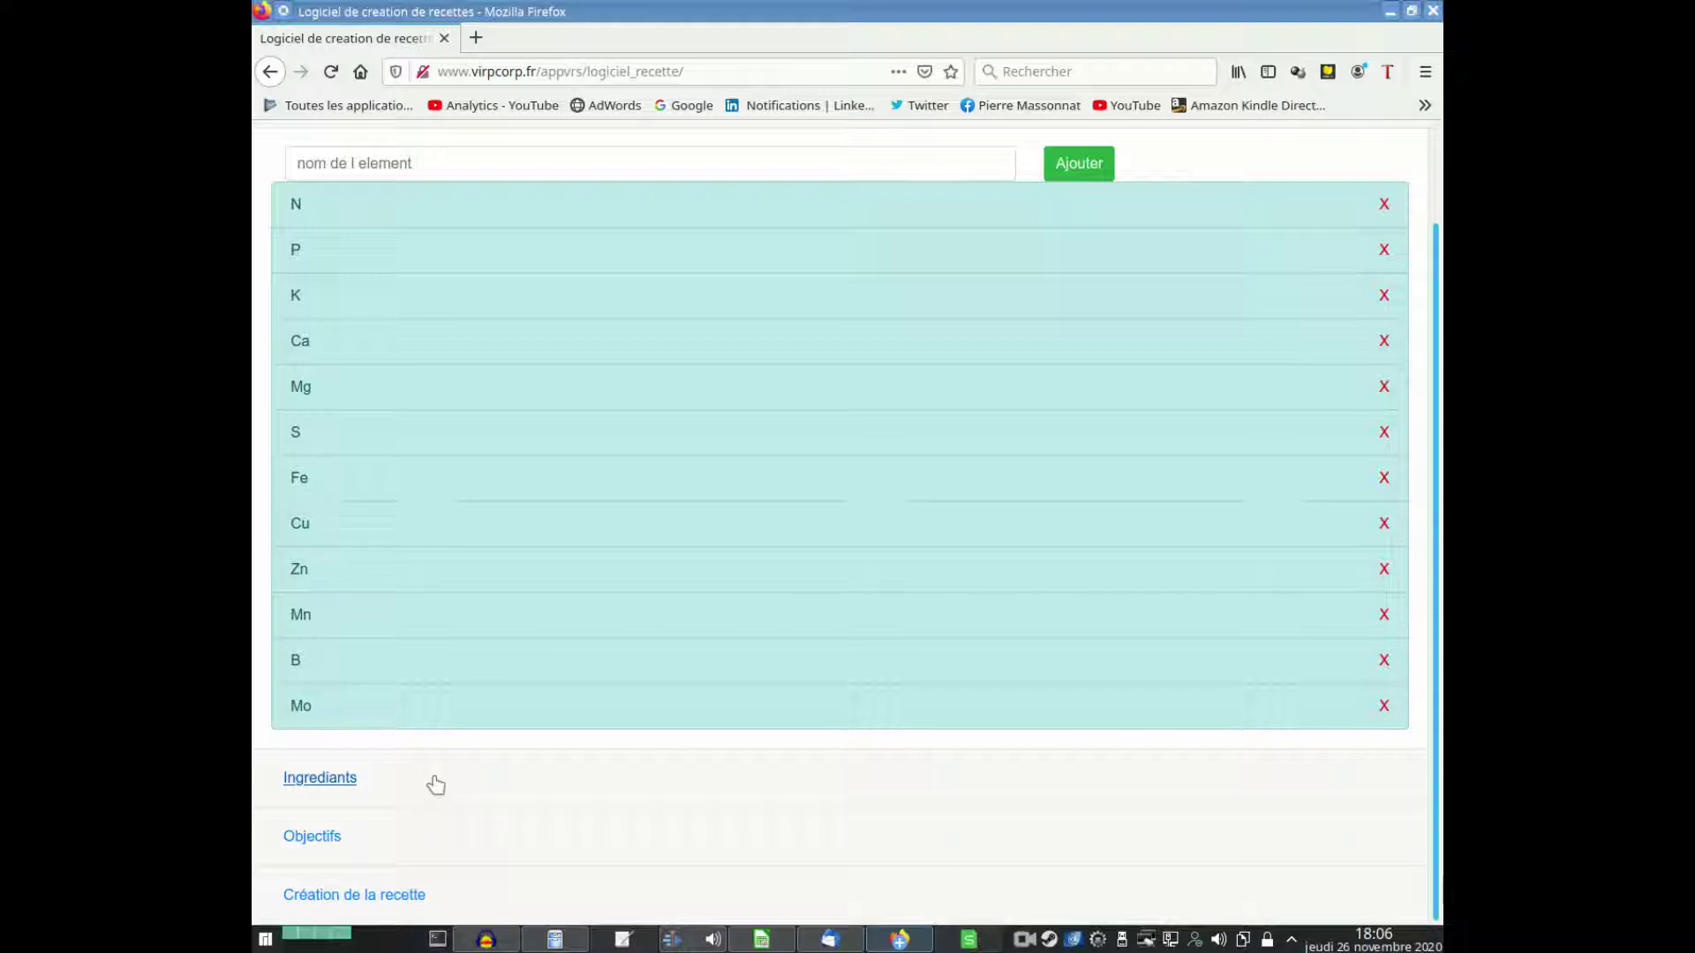
# Check the reloaded ingredients' costs and contents, add the "eau" ingredient again and check its row.
pyautogui.click(316, 788)
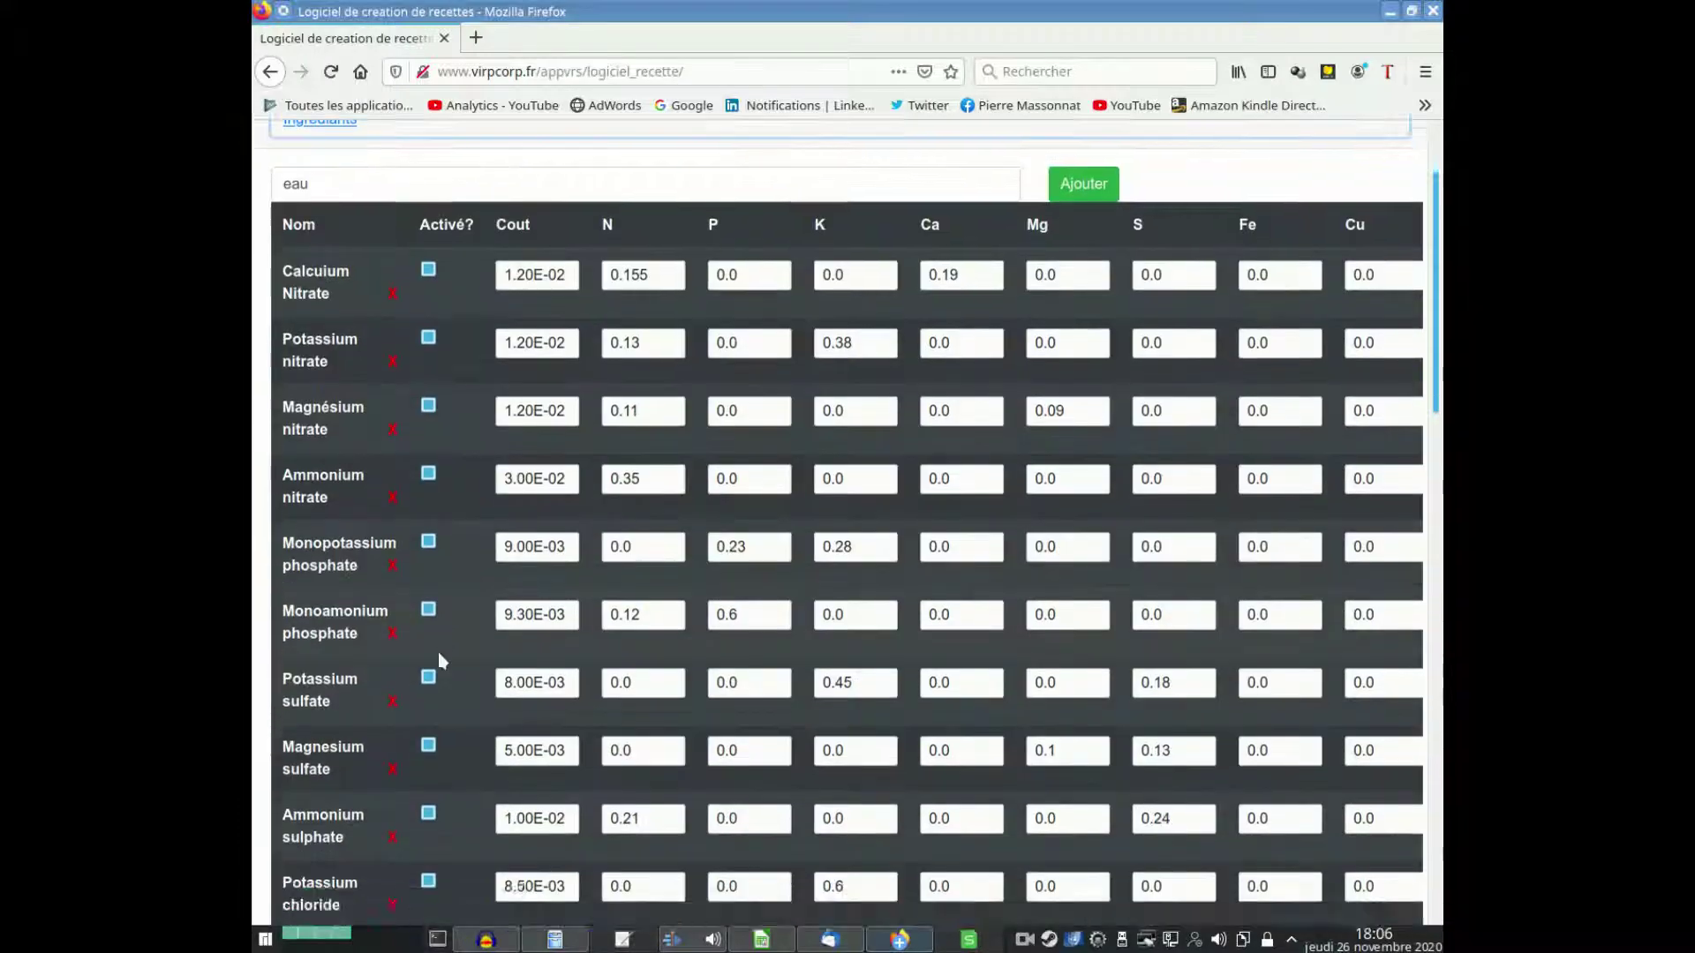
pyautogui.scroll(-5, 438, 651)
pyautogui.scroll(-8, 513, 651)
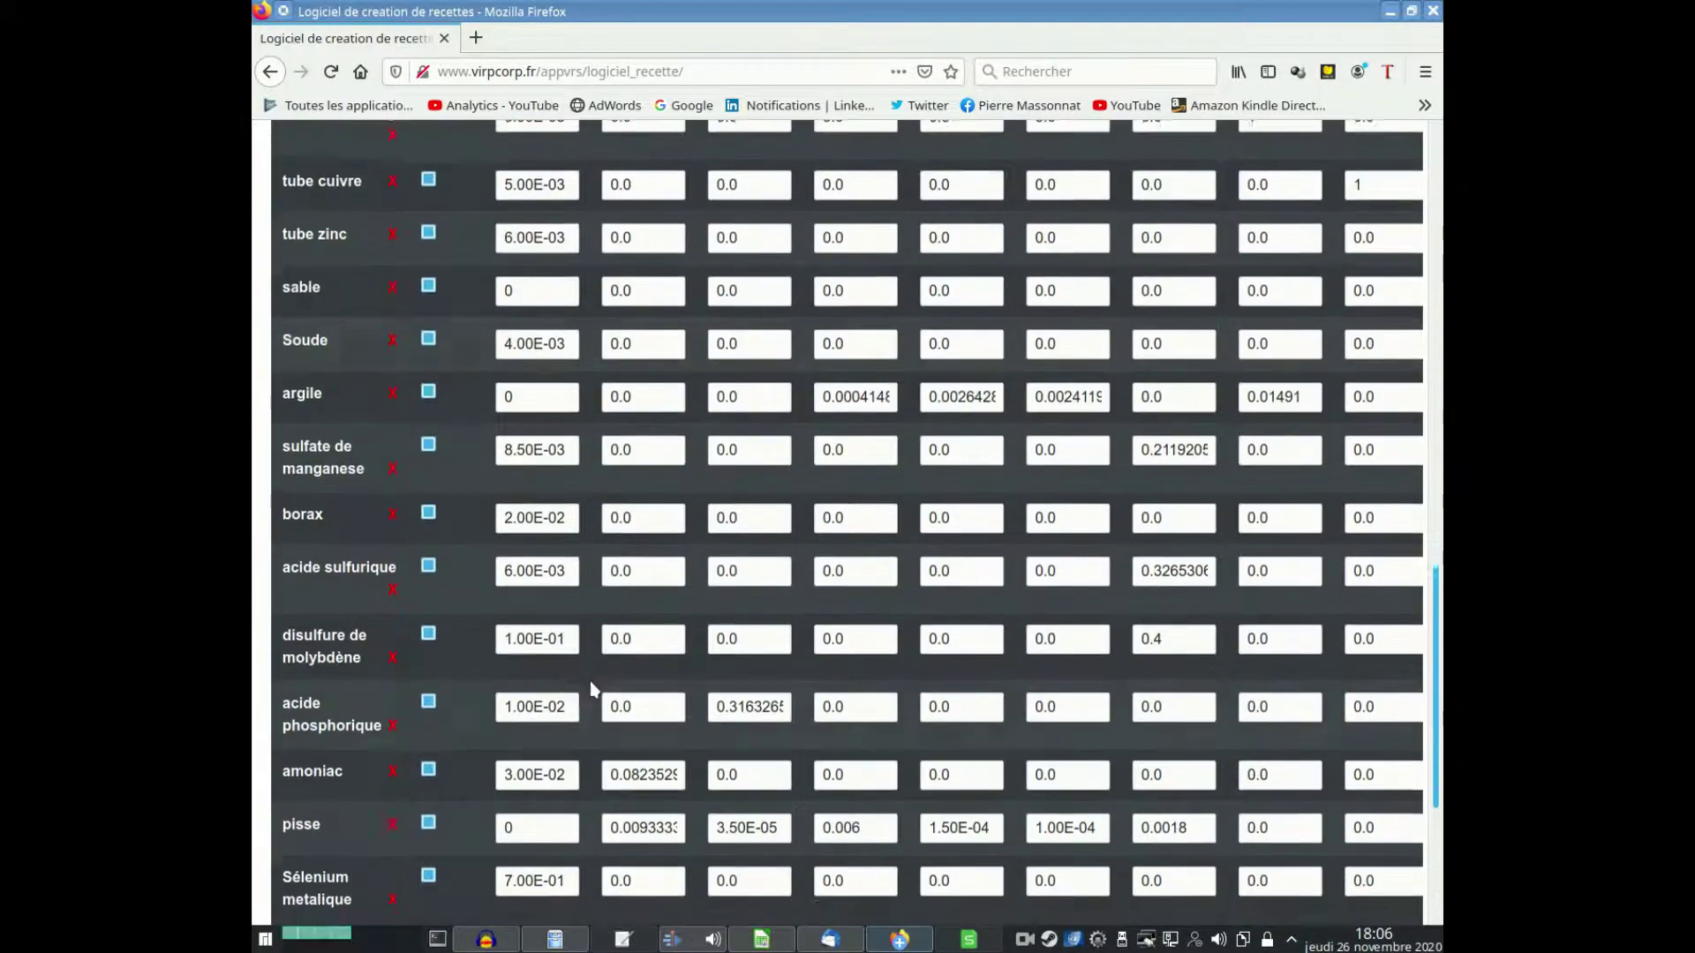
pyautogui.scroll(12, 581, 687)
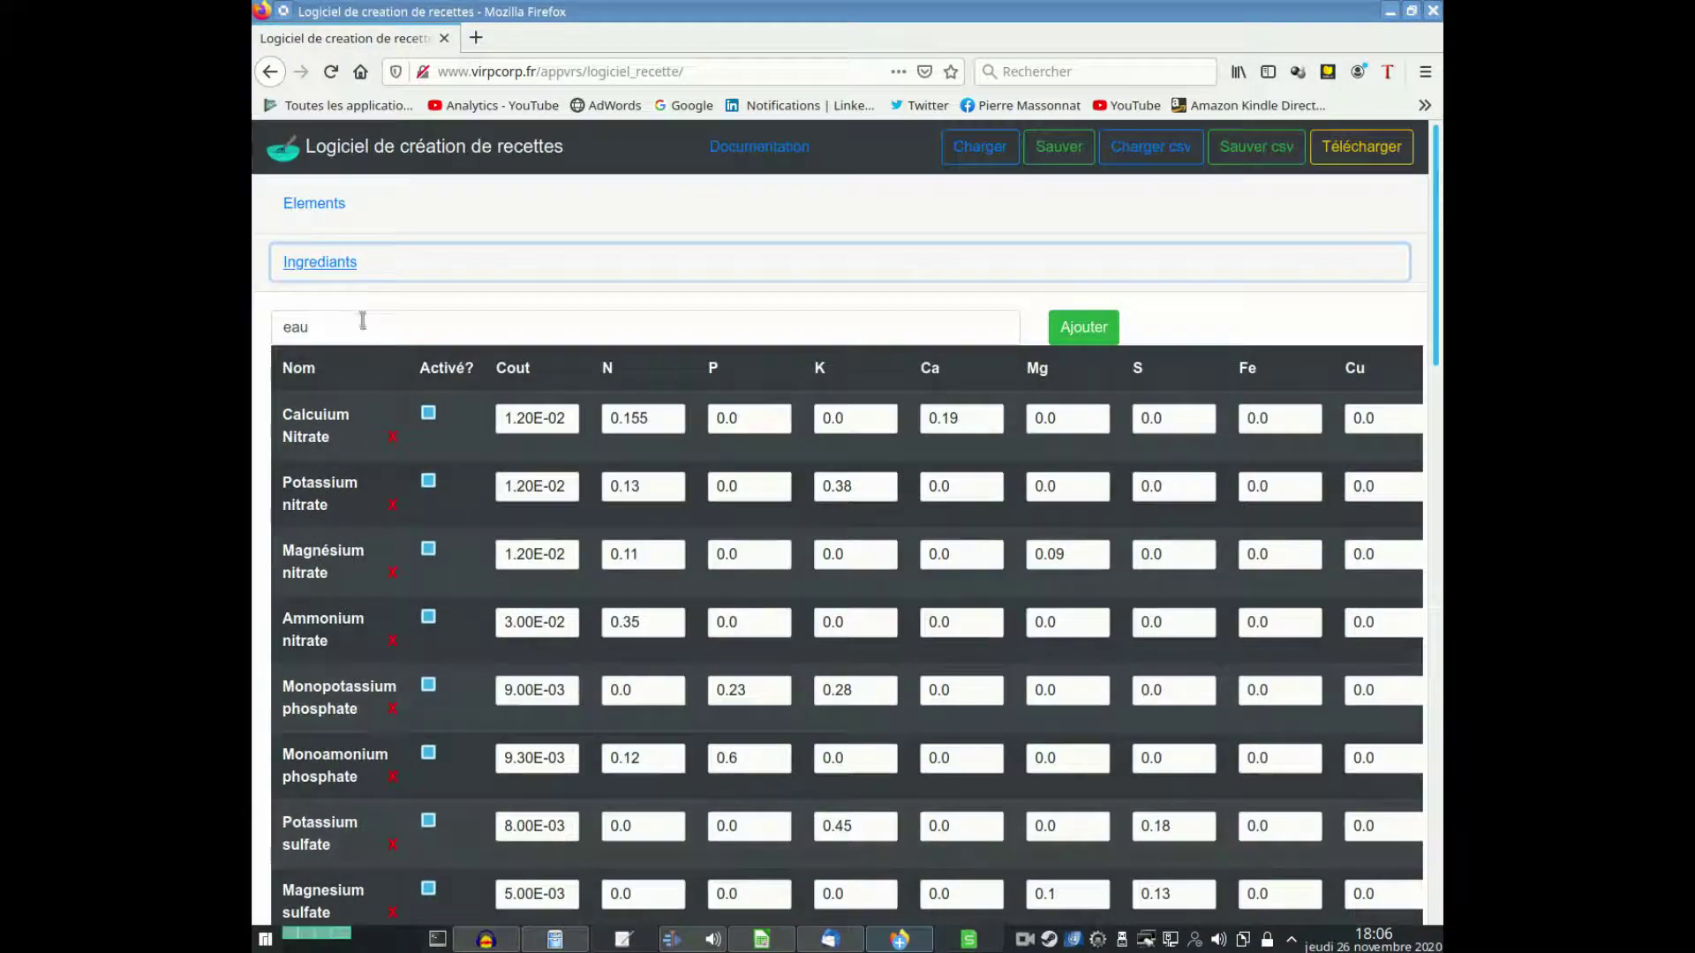
pyautogui.click(1084, 329)
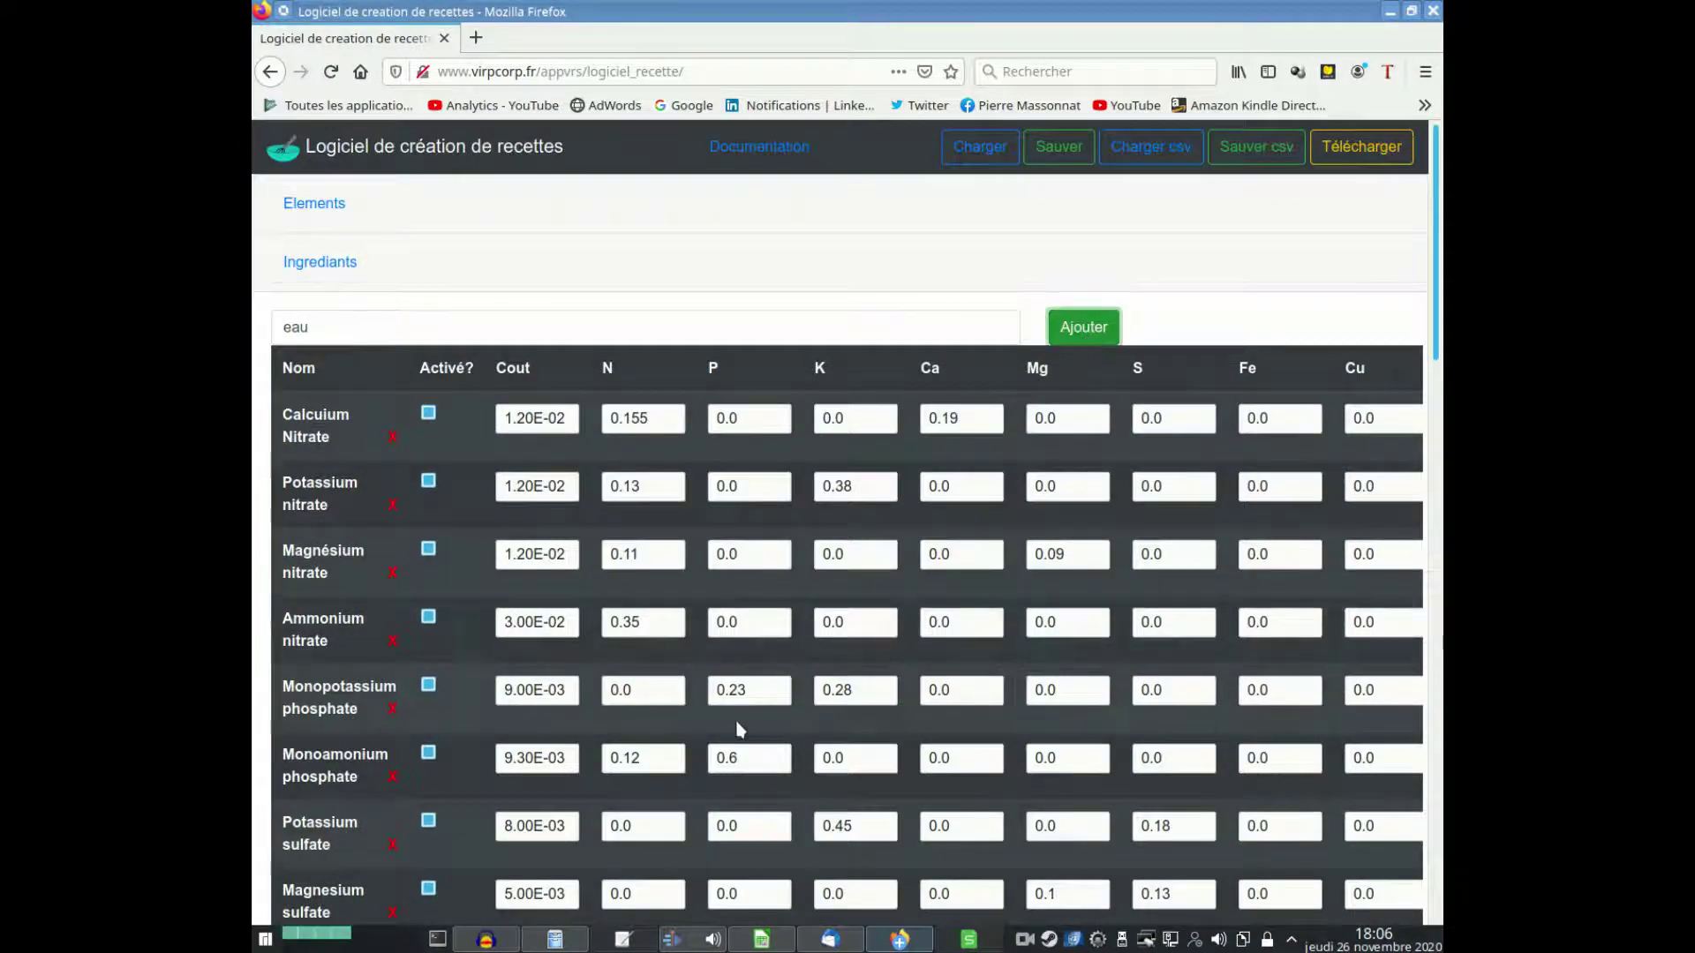
pyautogui.scroll(-12, 729, 711)
pyautogui.scroll(-5, 729, 712)
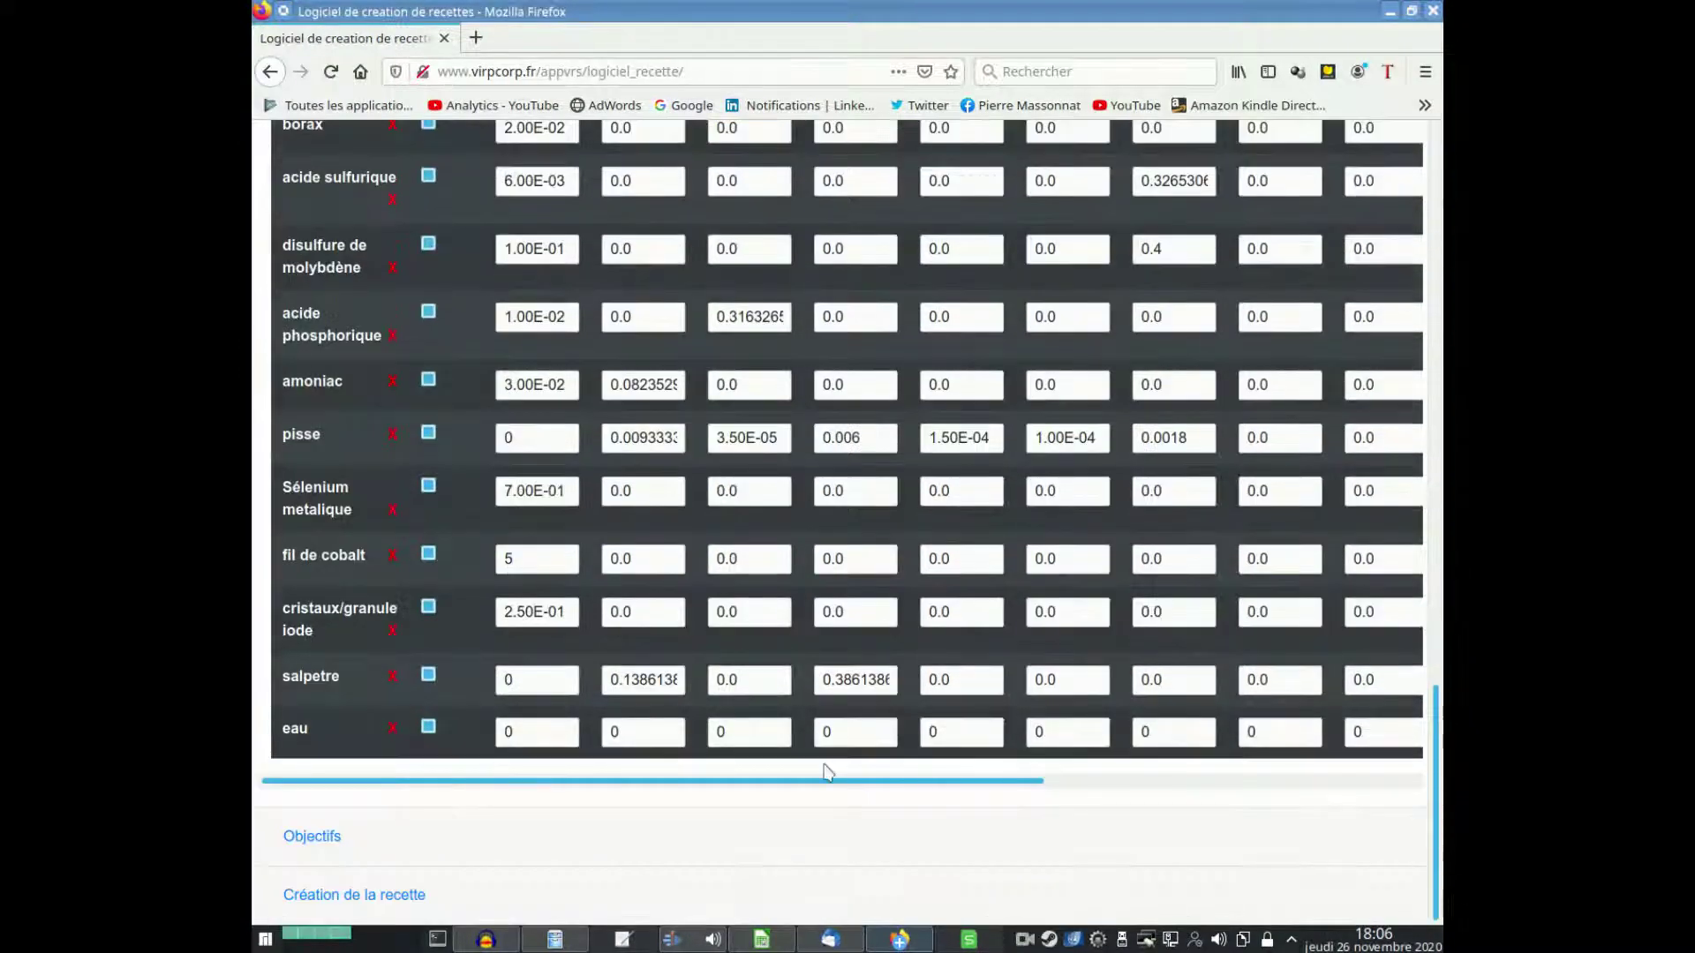
pyautogui.moveTo(768, 786); pyautogui.dragTo(567, 862)
# Open the Objectifs section, and in the LibreOffice Calc recipe spreadsheet review the nutrient needs and Table 4.3's minimum, optimum and maximum levels.
pyautogui.click(342, 849)
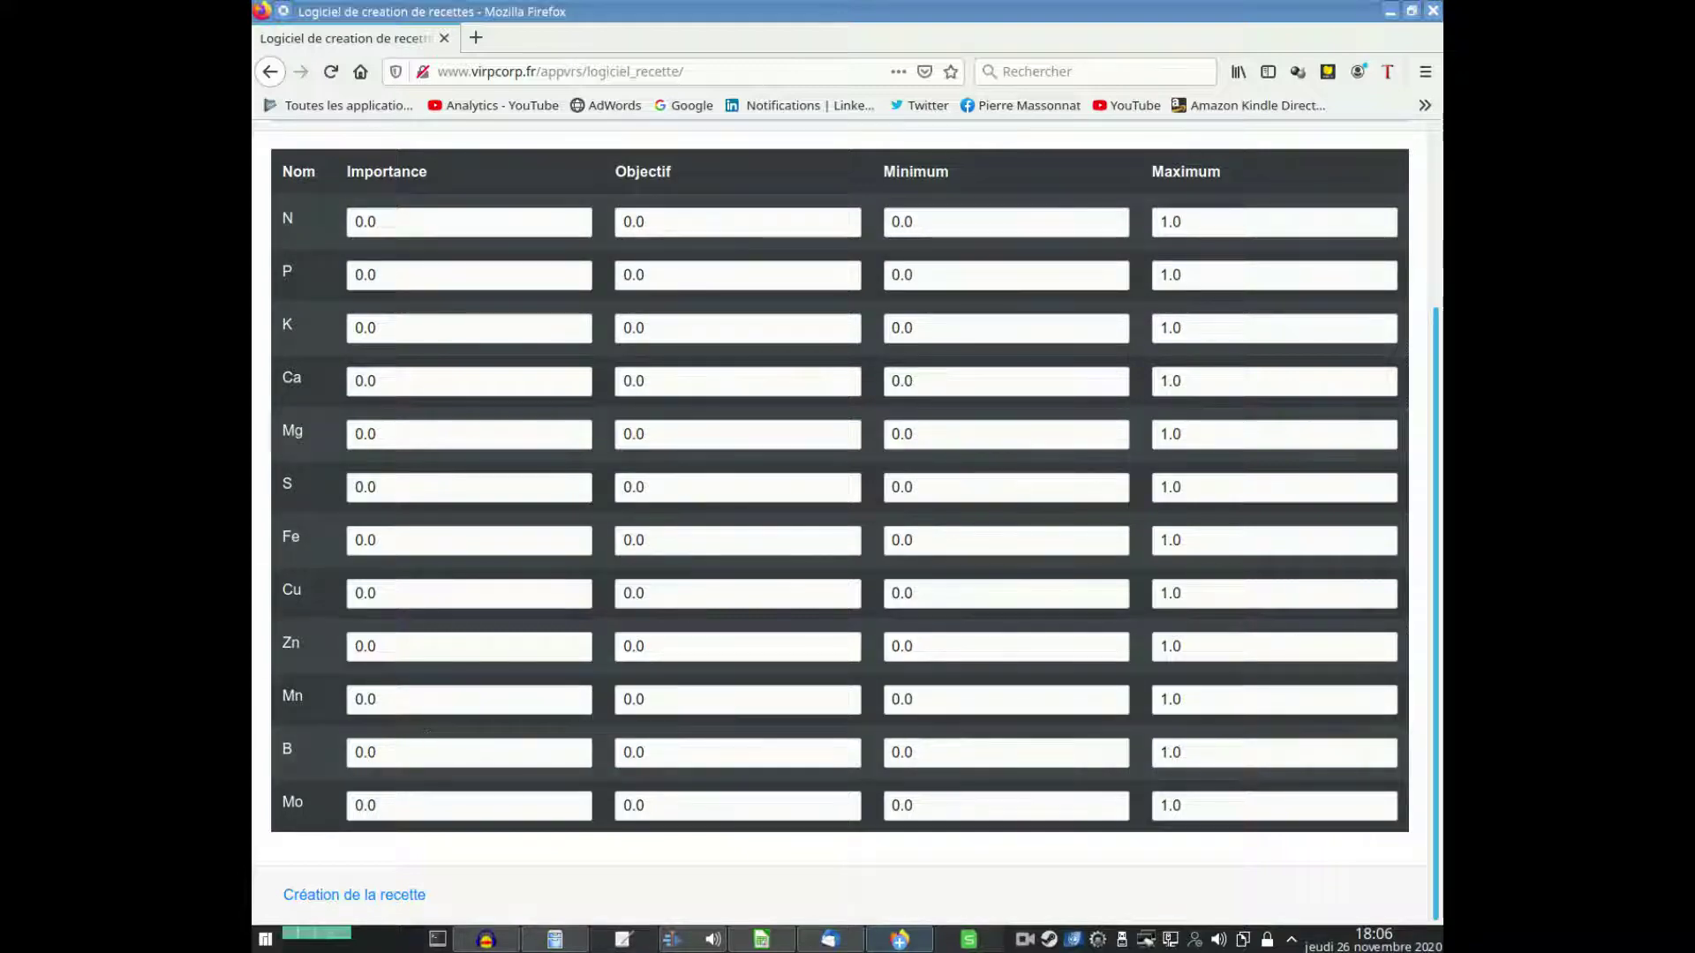
pyautogui.hotkey('alt', 'Tab')
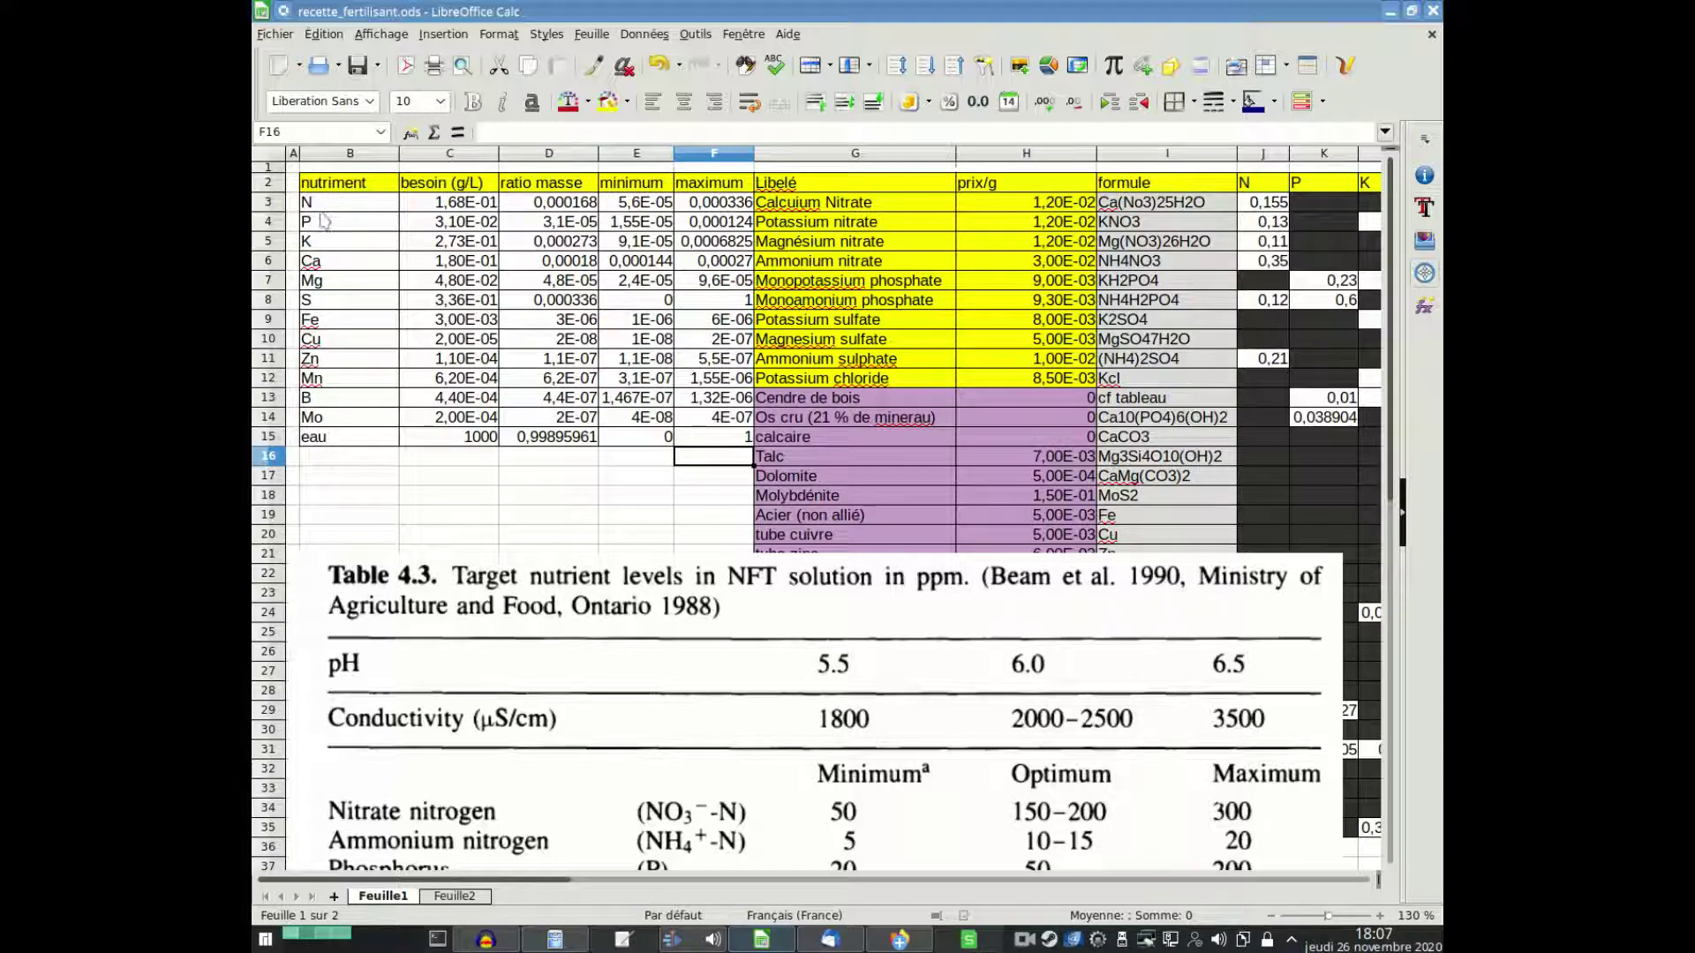
pyautogui.scroll(-4, 776, 564)
pyautogui.scroll(-2, 776, 563)
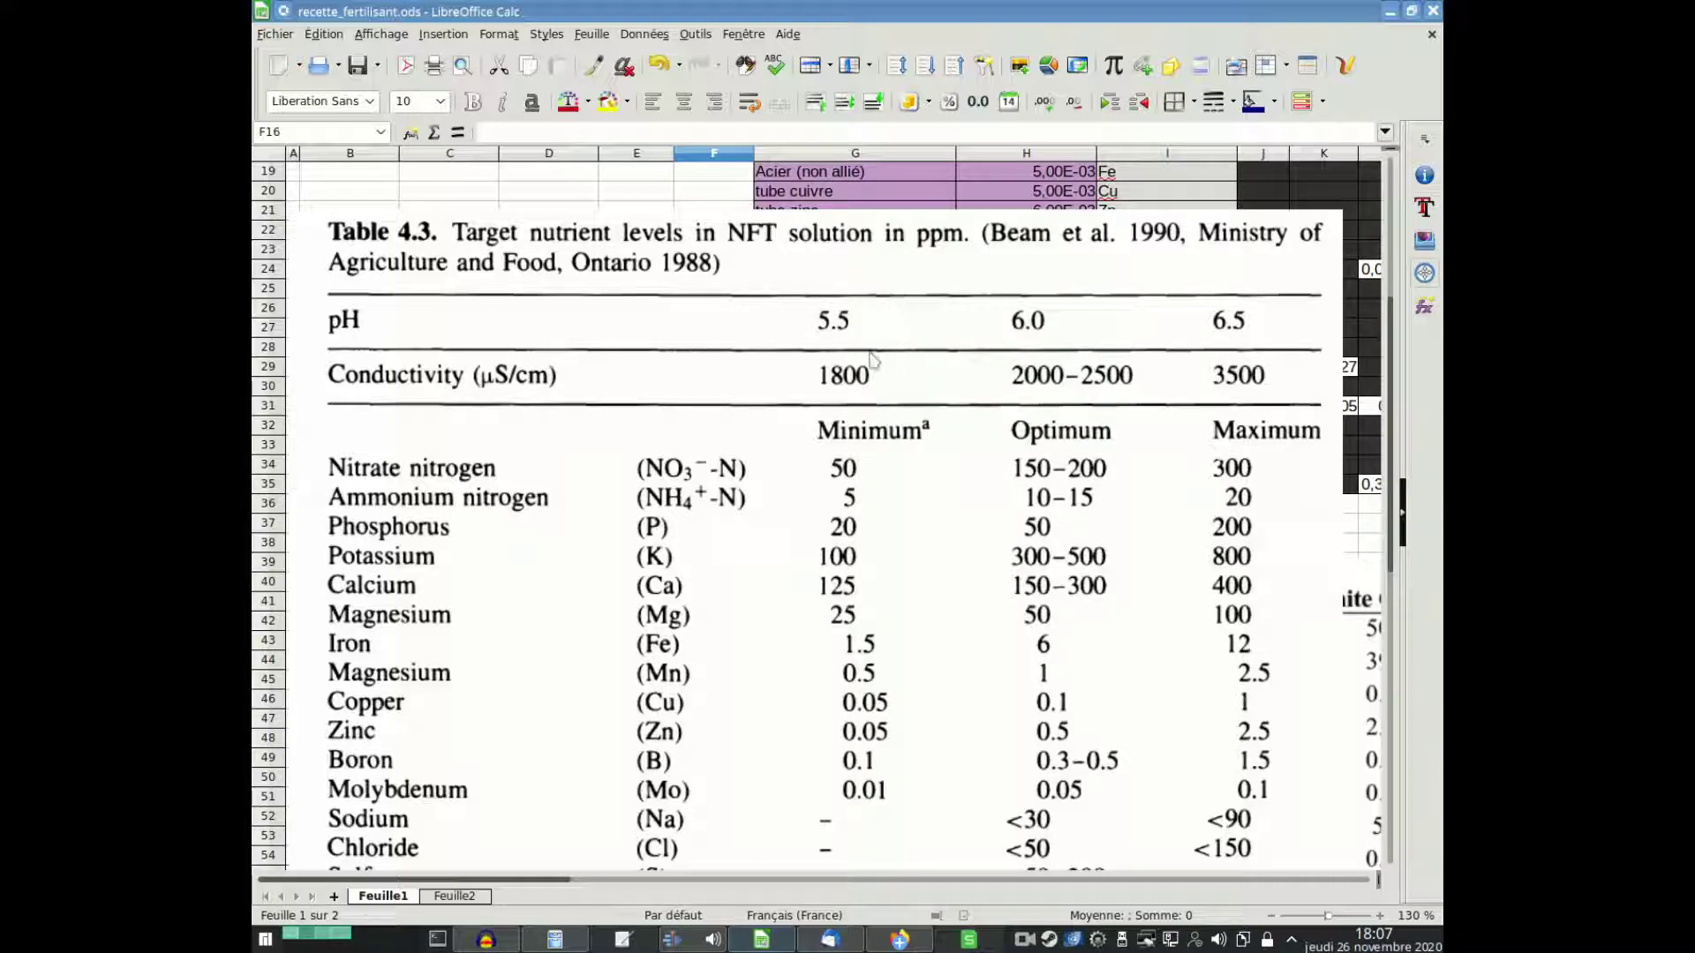
pyautogui.scroll(-1, 652, 413)
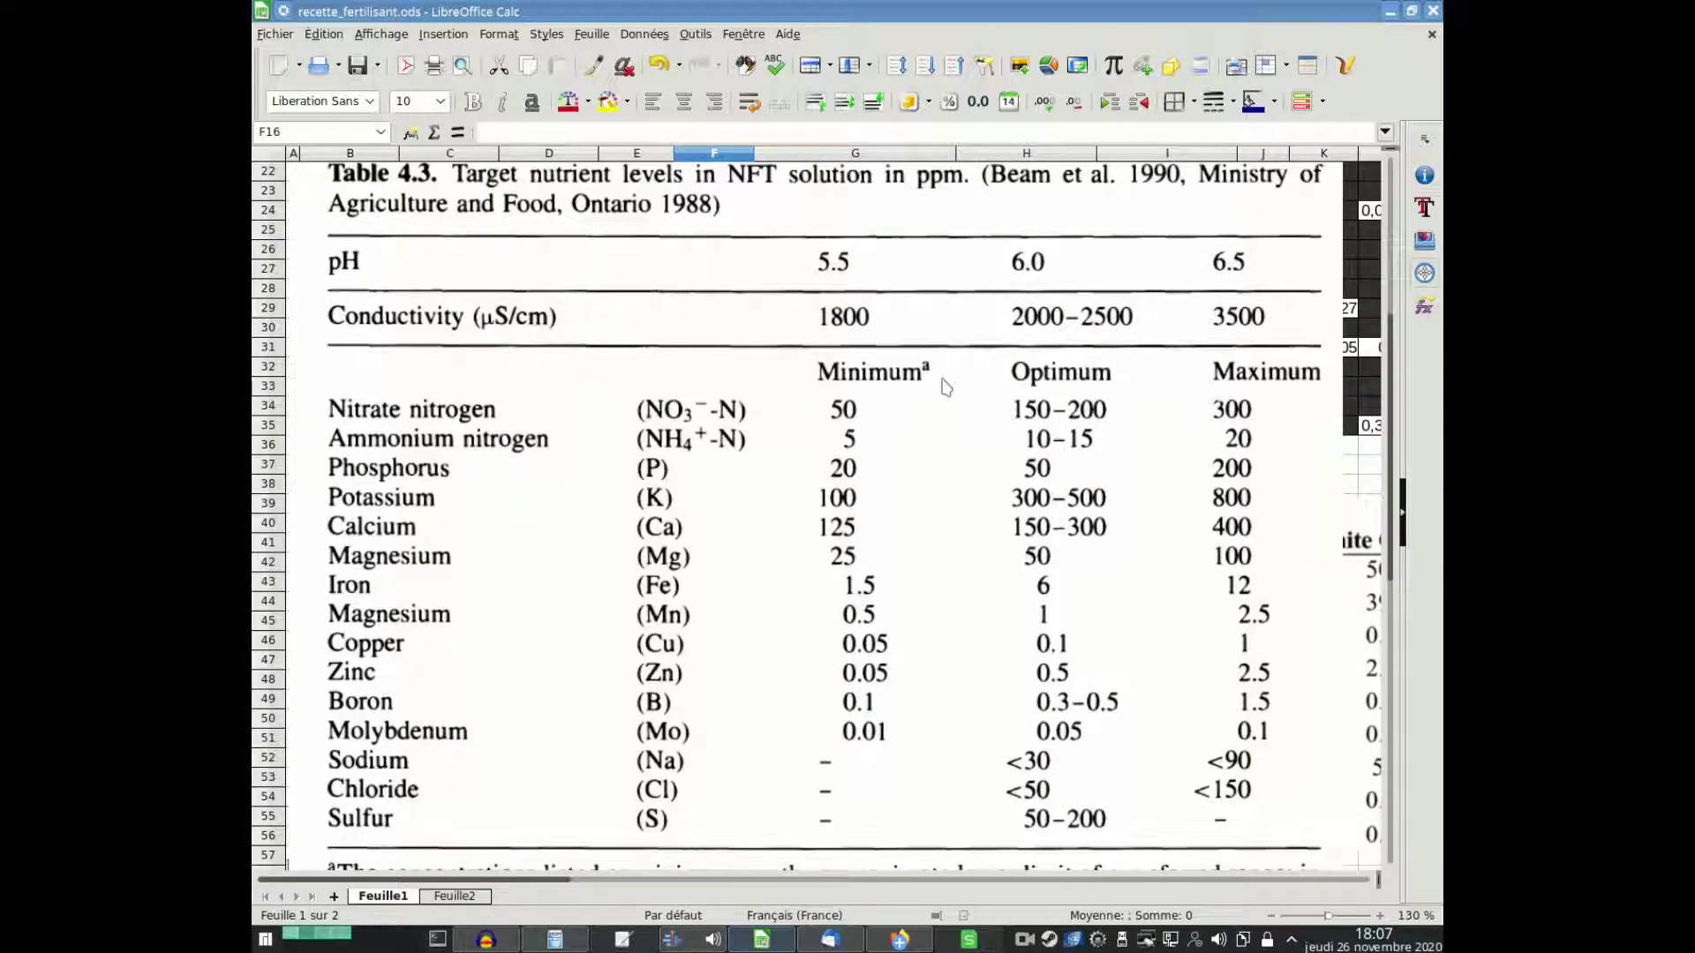